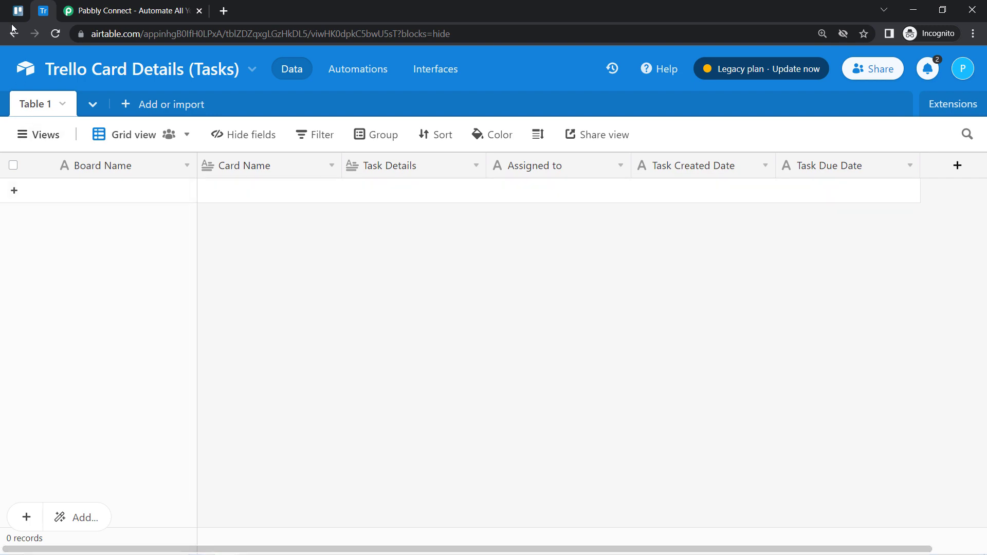
Step: Go to the Pabbly Connect website, sign in and open the Pabbly Connect dashboard
left_click(17, 9)
left_click(41, 10)
left_click(109, 6)
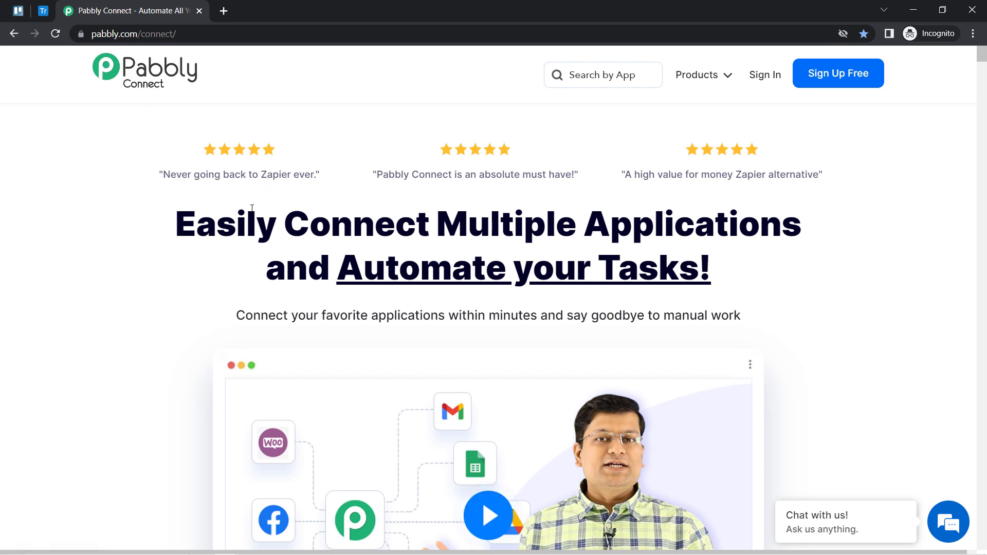
left_click_drag(249, 222, 680, 267)
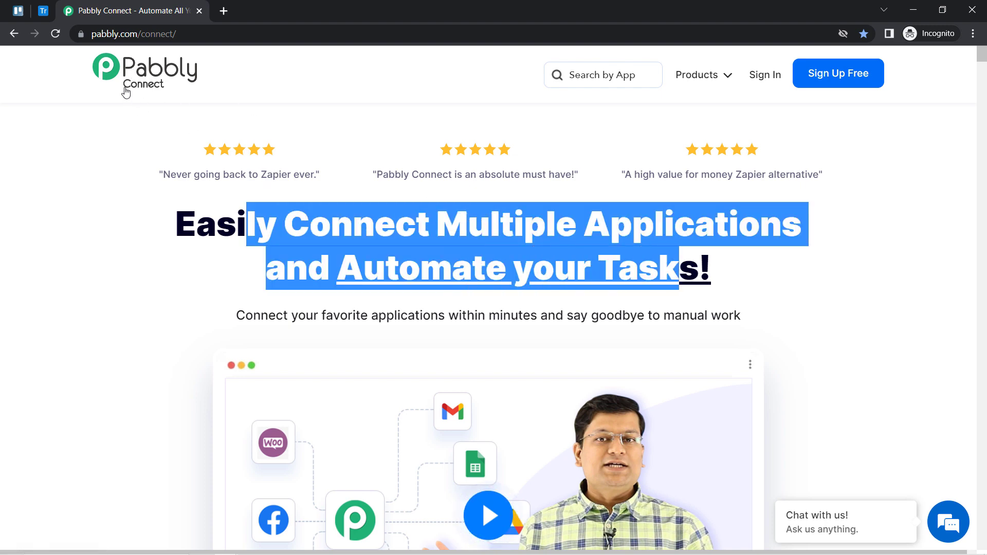
left_click_drag(138, 34, 199, 36)
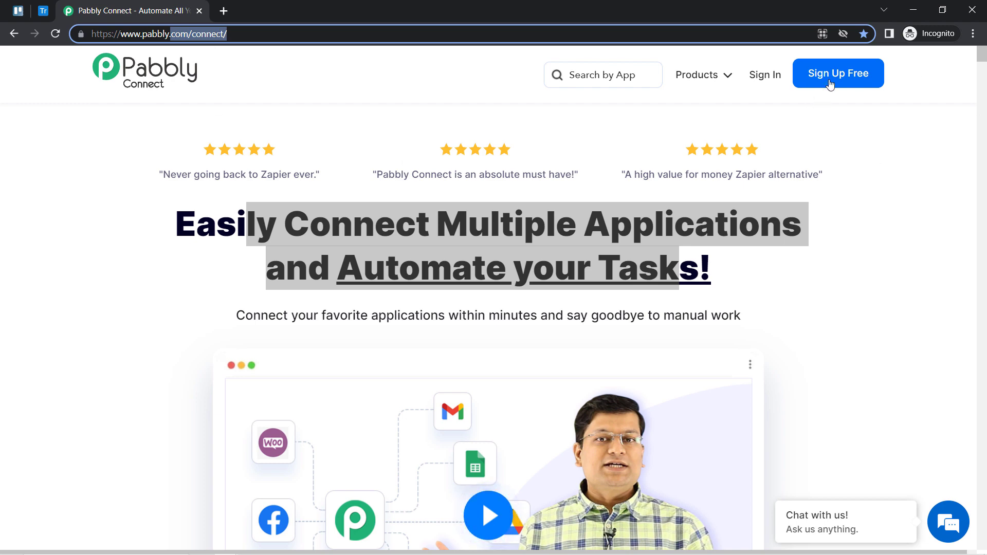
left_click(771, 76)
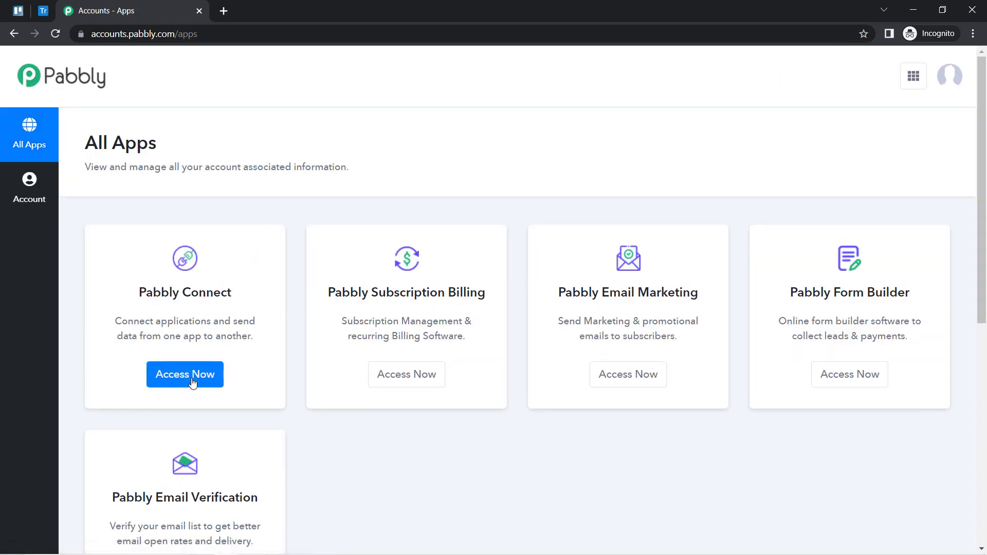
left_click(193, 382)
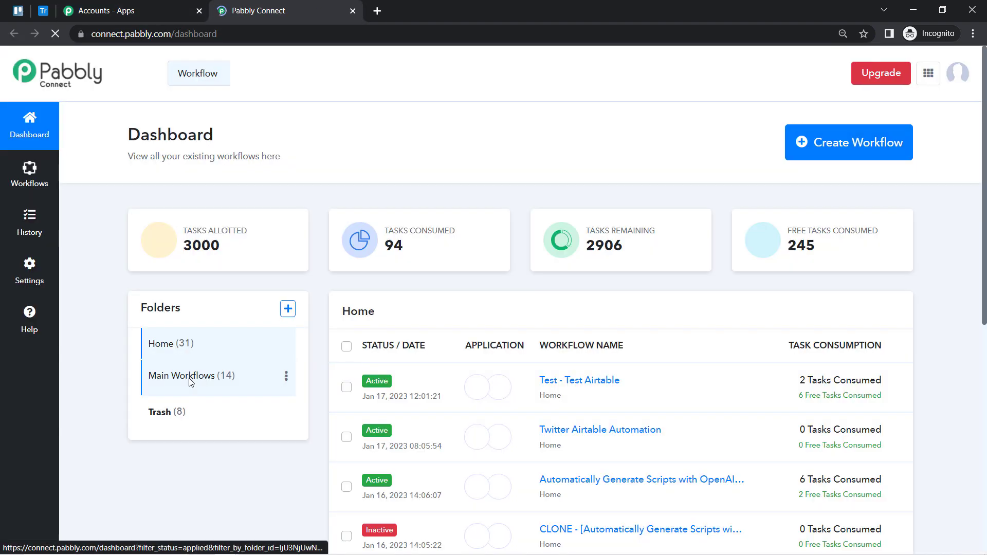
Step: Set the browser's page zoom for the dashboard to 100%
left_click(973, 33)
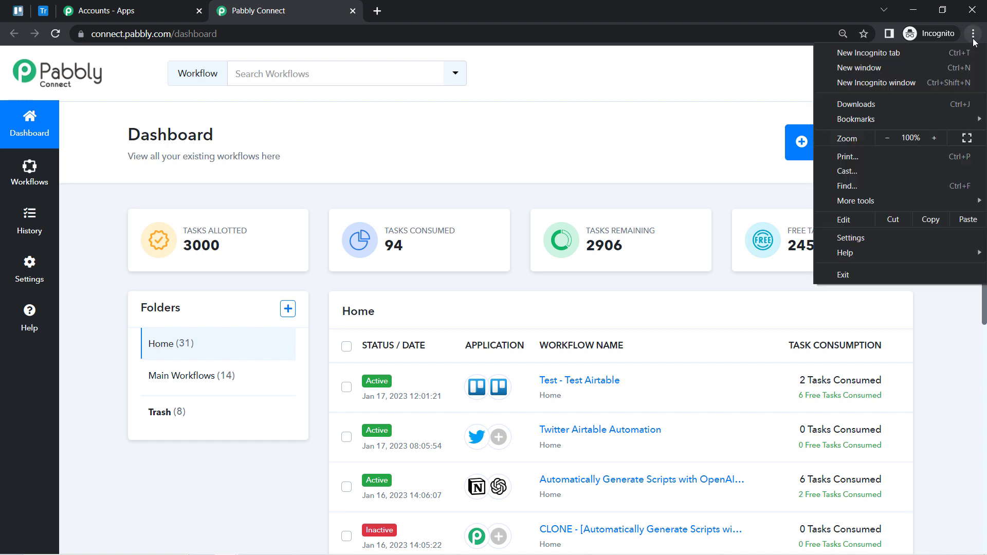
left_click(933, 138)
left_click(640, 145)
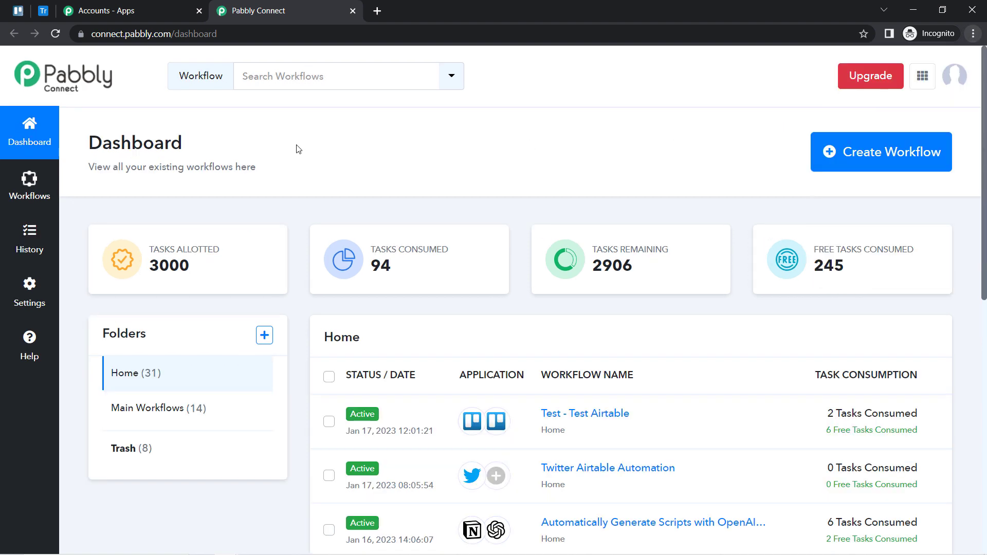
Step: Create a new workflow named "Add New Trello Cards to Airtable Automatically"
left_click_drag(97, 142, 789, 146)
left_click(876, 155)
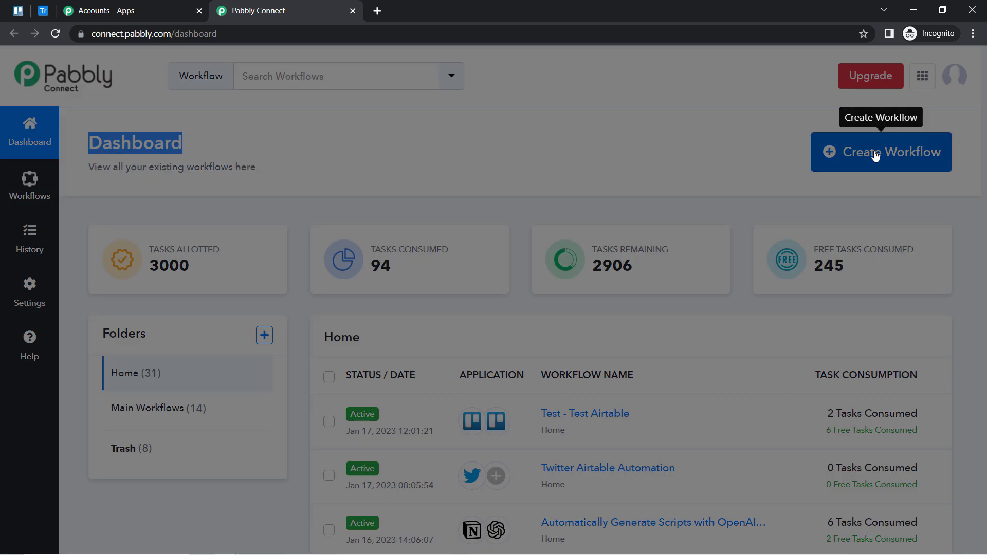
left_click_drag(329, 243, 448, 247)
left_click(405, 309)
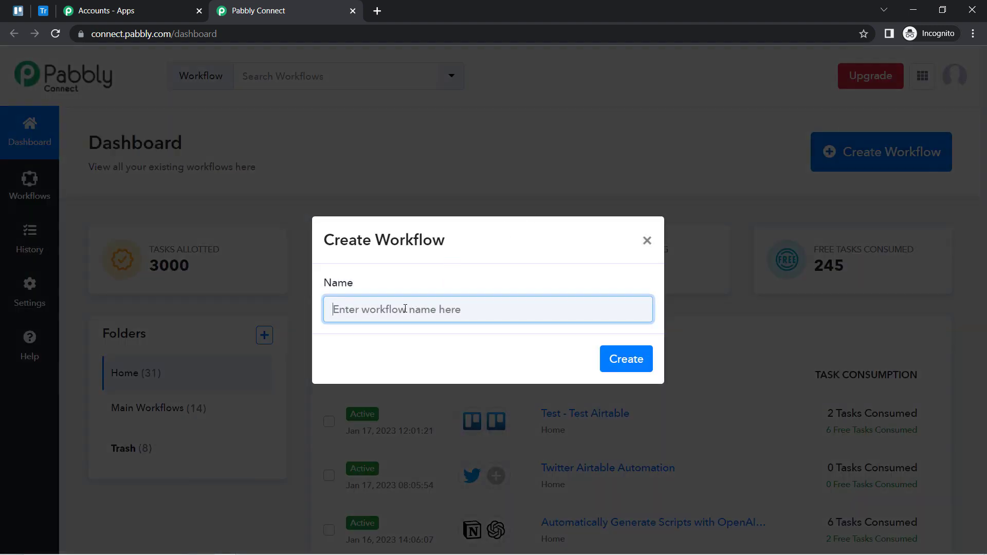
type("Add New Trello Cards to Airtable Automatically")
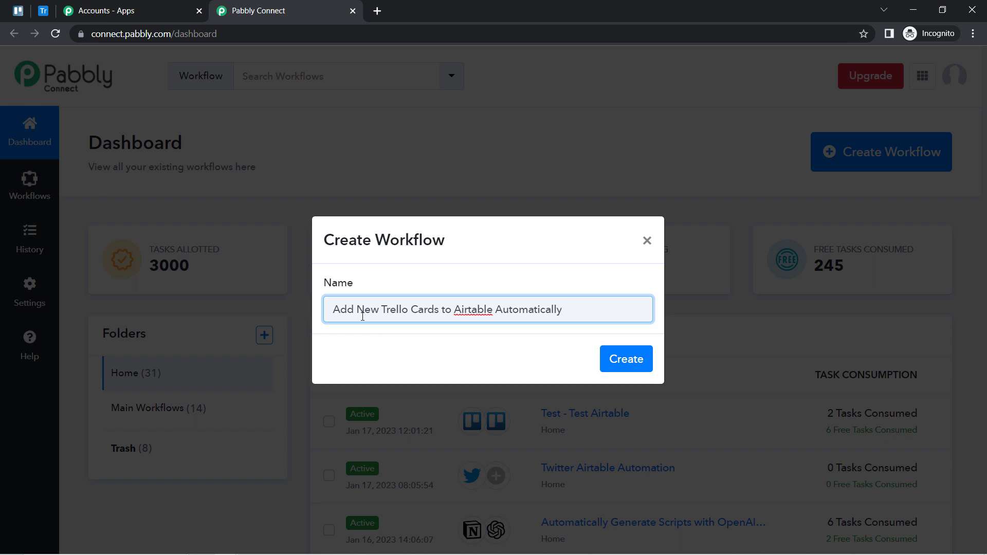
left_click(624, 359)
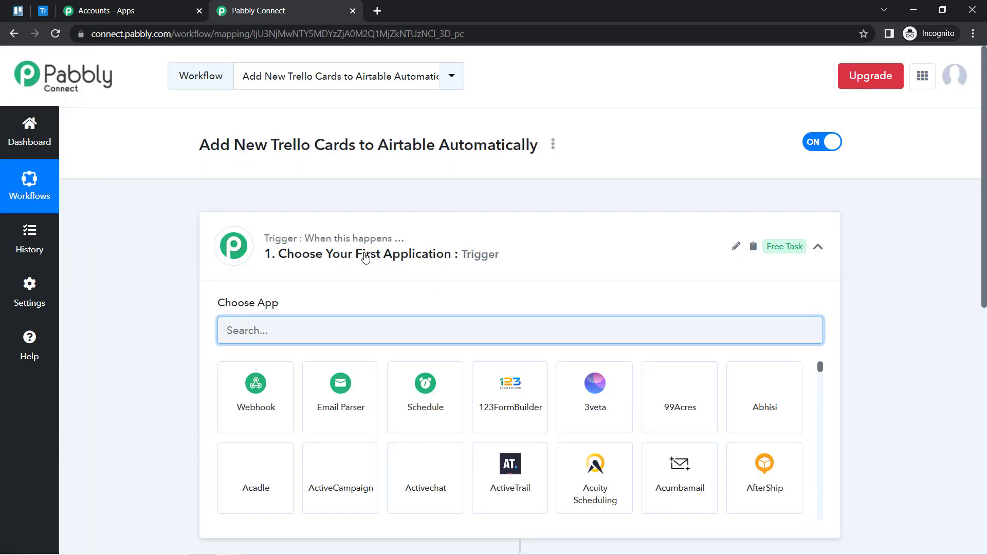
Step: Choose Trello as the workflow's trigger app and New Card as its trigger event
left_click(267, 265)
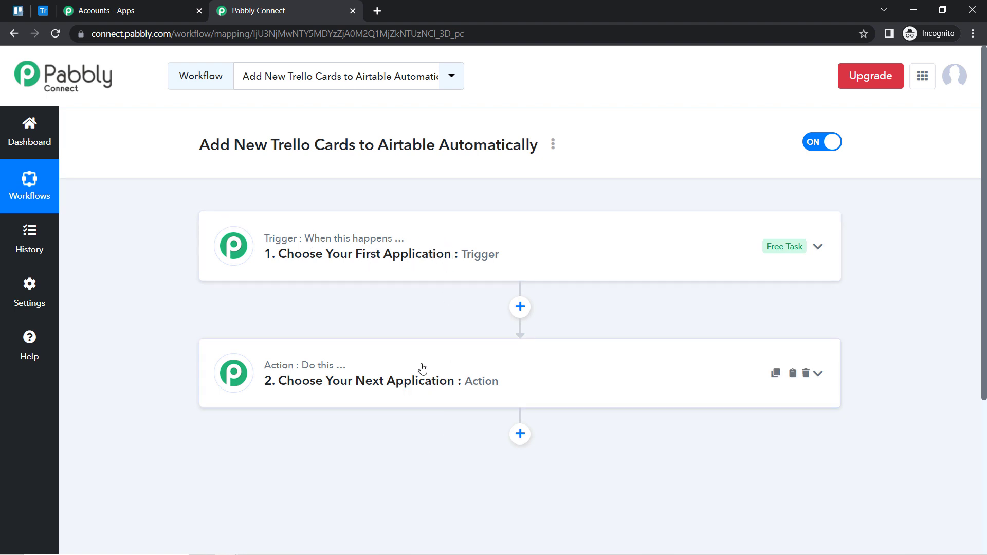
left_click_drag(200, 145, 521, 146)
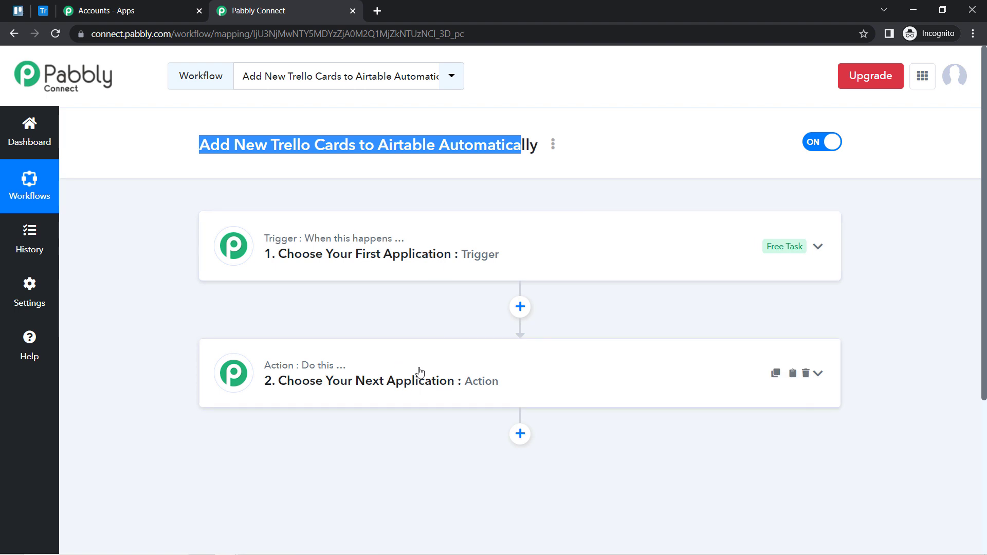
left_click(417, 260)
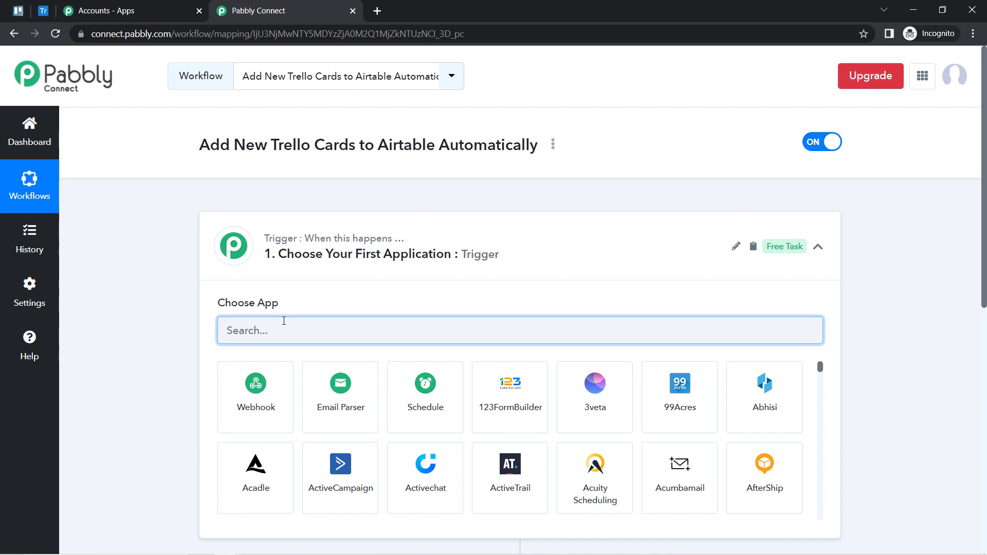
type("trell")
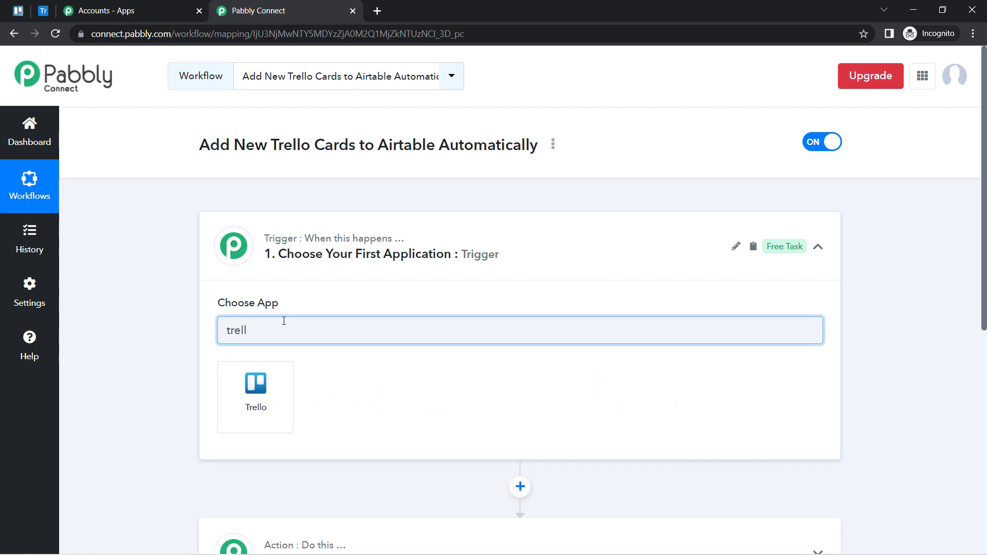
left_click(256, 398)
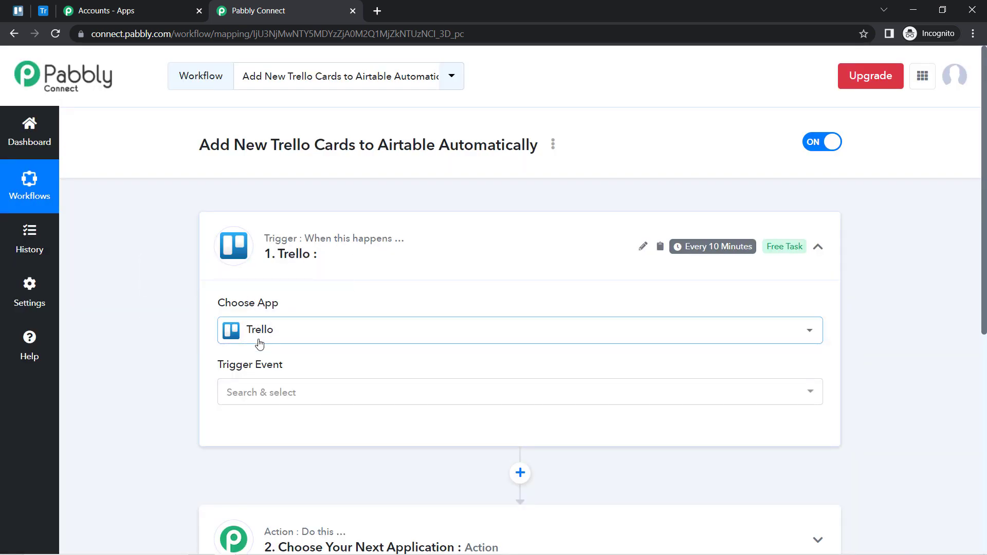
left_click(239, 393)
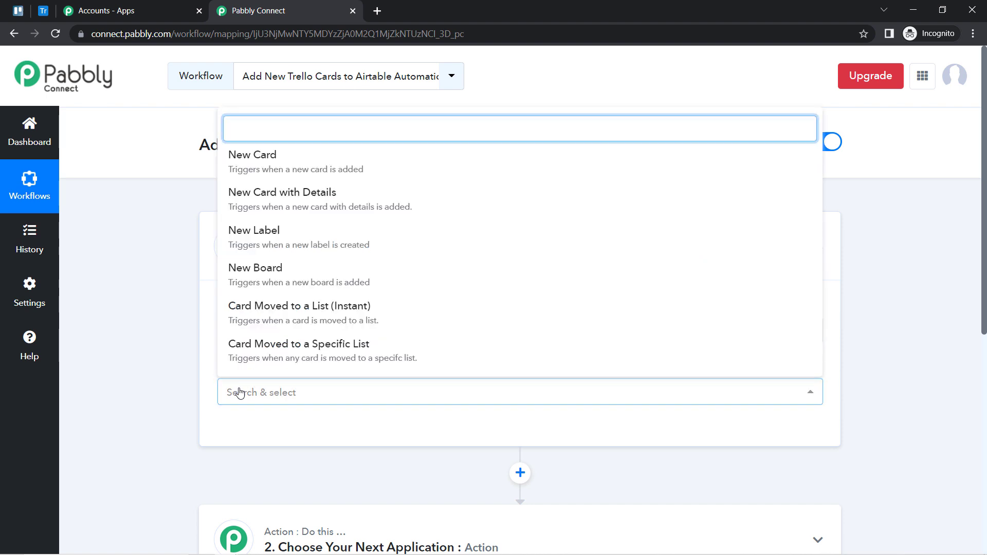
left_click(263, 169)
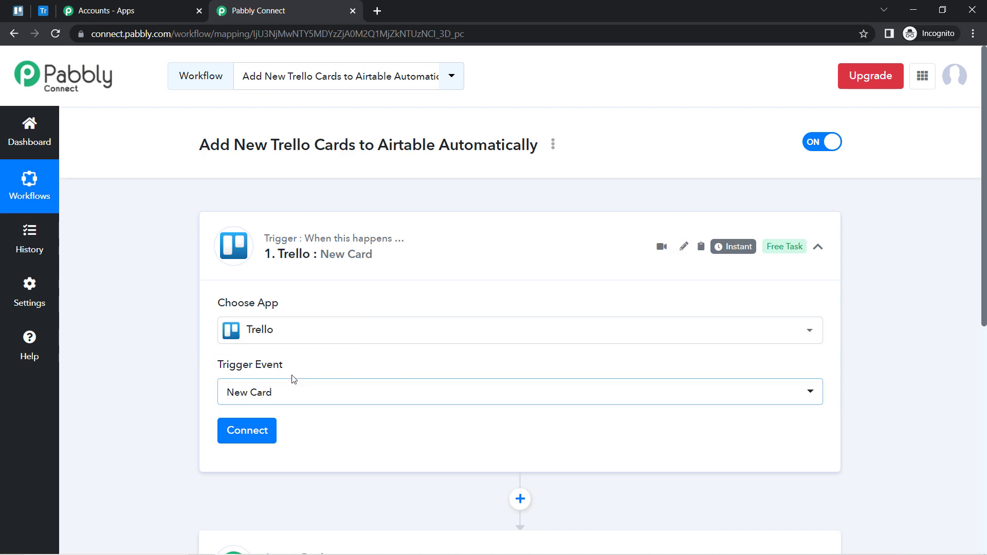
Step: Start connecting the trigger to Trello with a new connection instead of an existing one
left_click(249, 432)
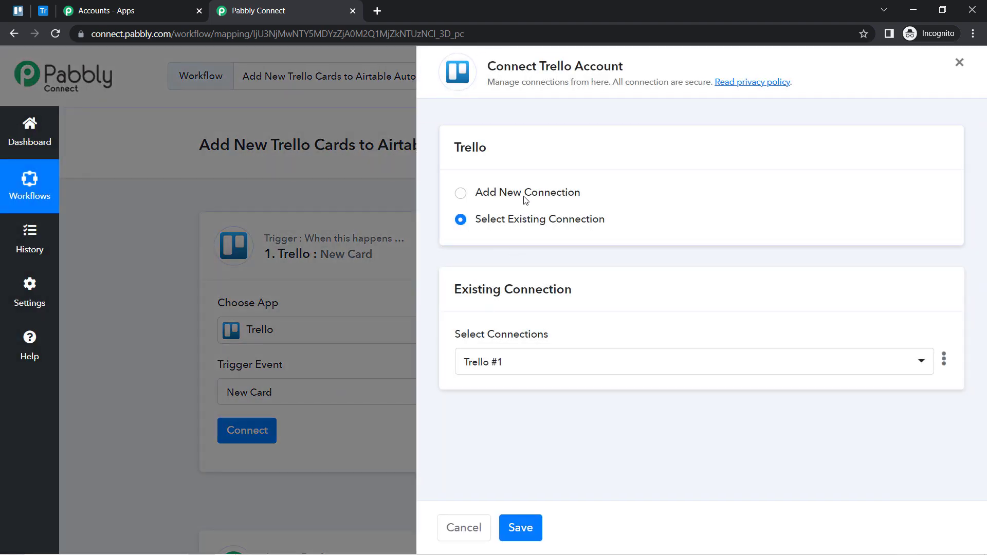
left_click(525, 196)
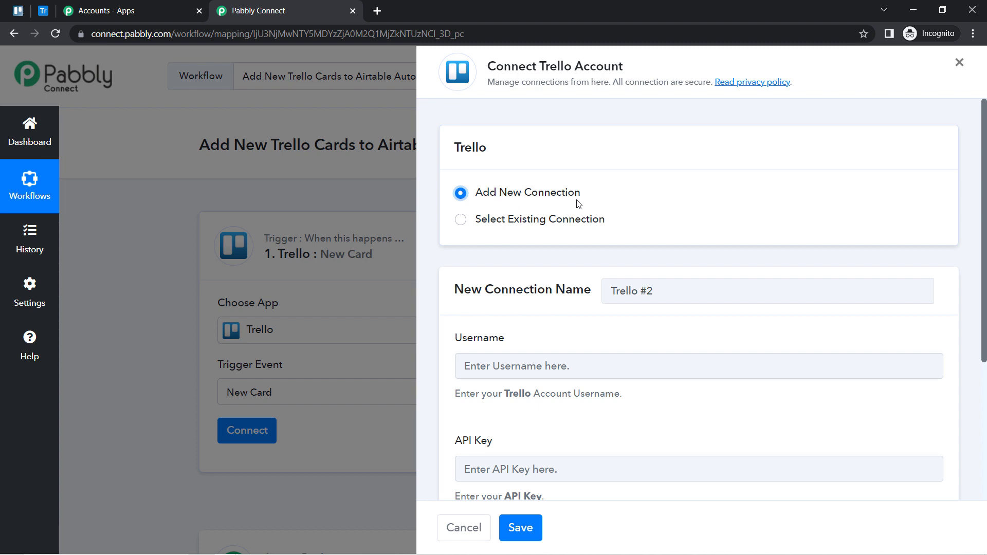
left_click_drag(985, 233, 985, 366)
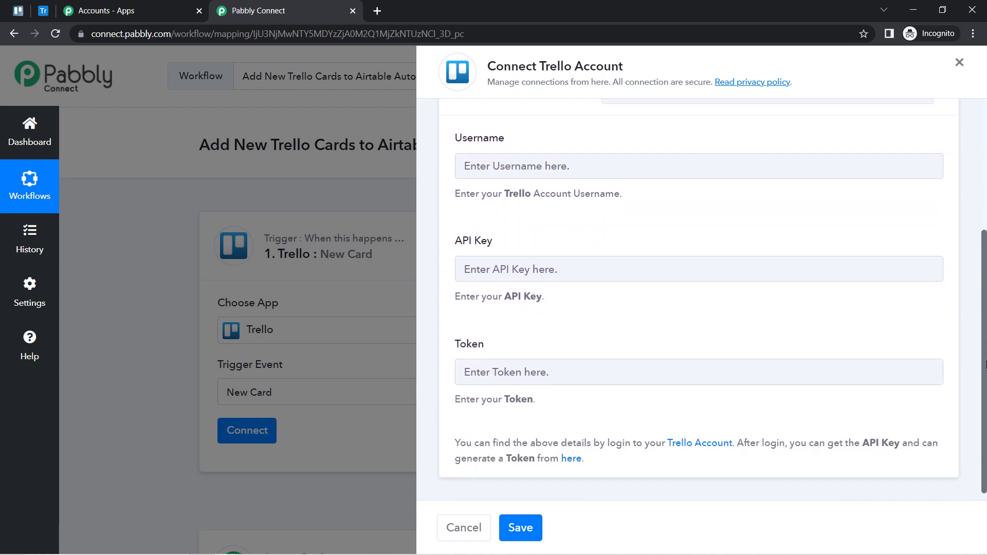
left_click(467, 174)
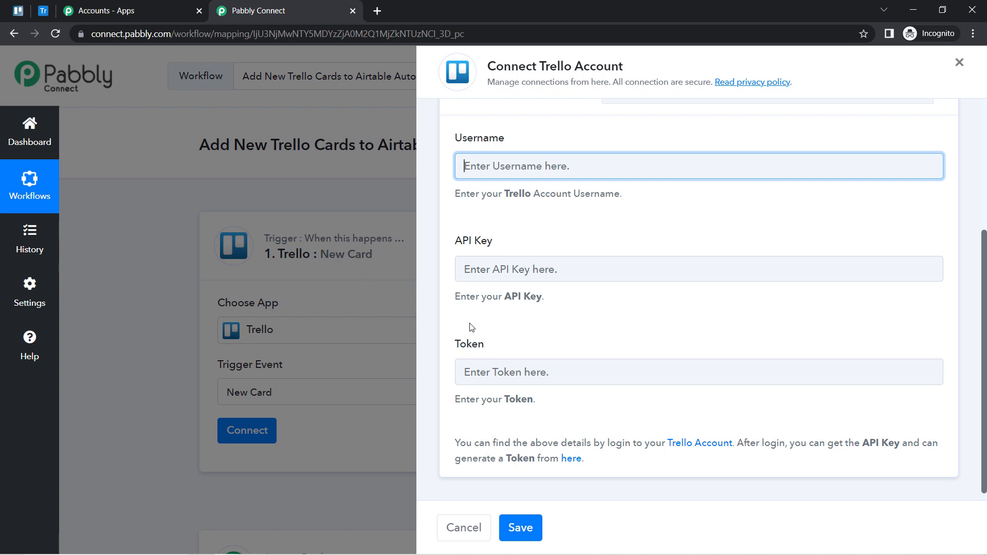
Step: Copy the personal key from Trello's Developer API Keys page and paste it into the connection's API Key field
right_click(568, 460)
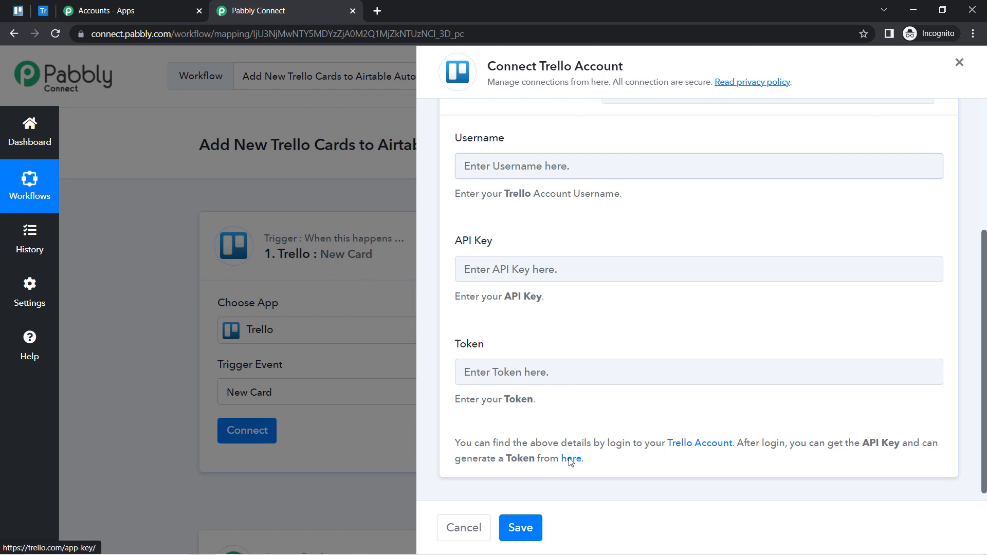
left_click(607, 355)
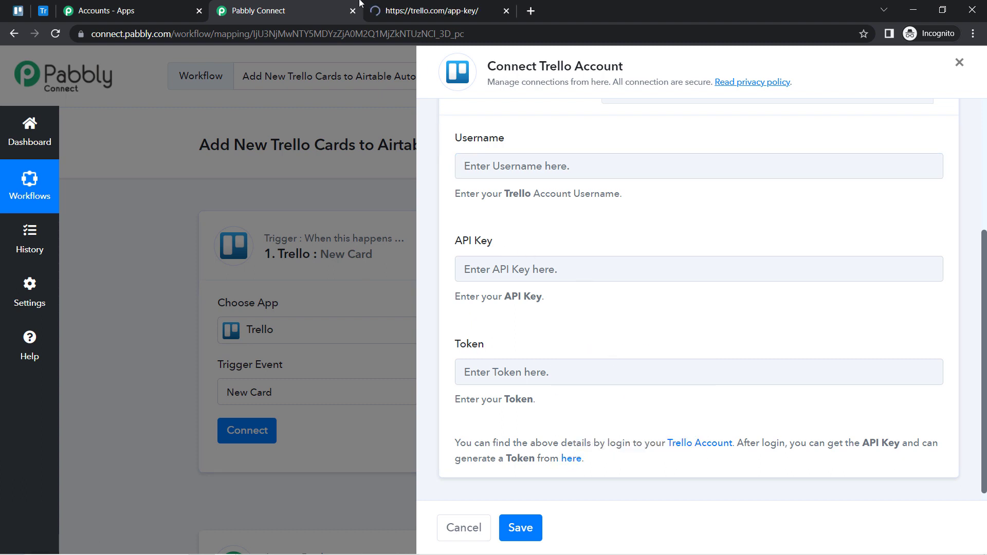
left_click(399, 11)
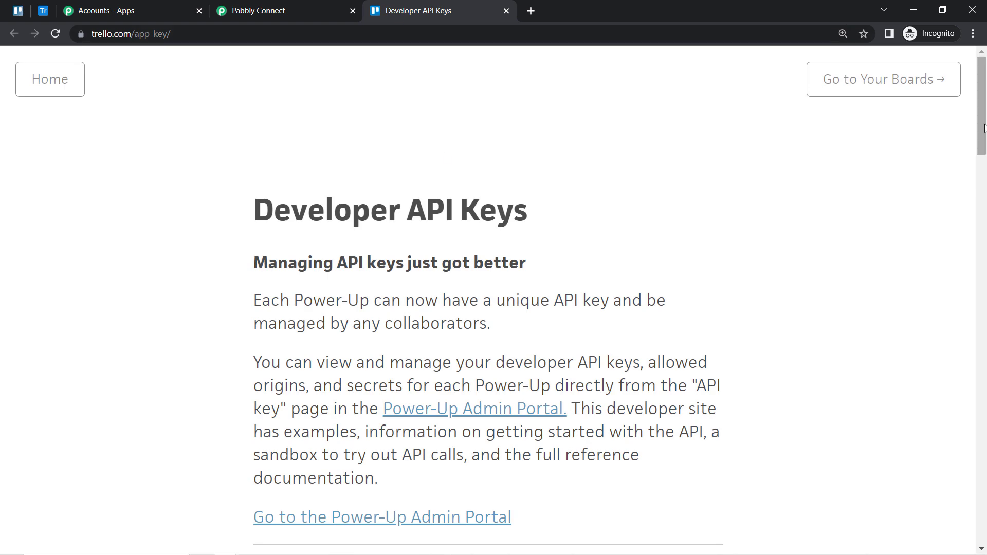
scroll(986, 114, "down", 8)
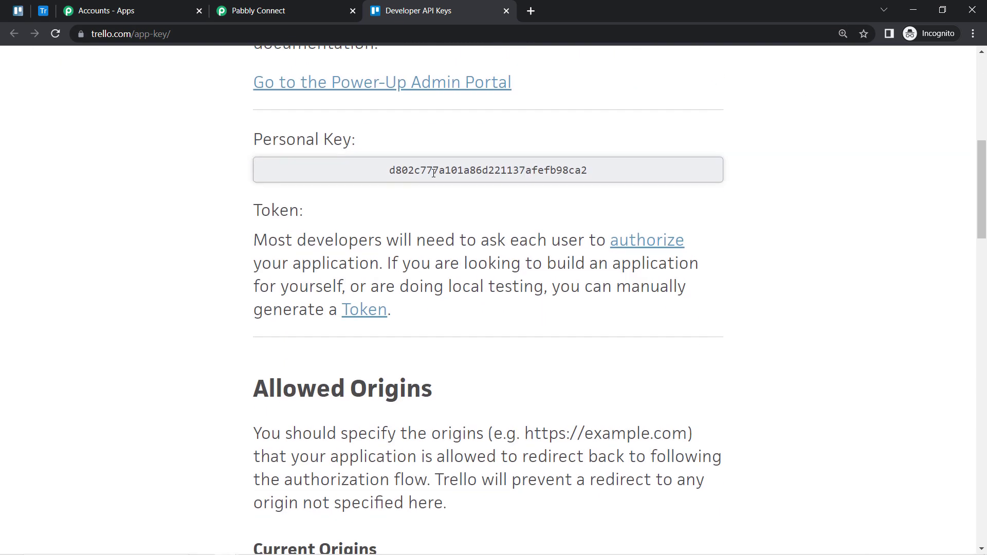
double_click(433, 172)
key("ctrl+c")
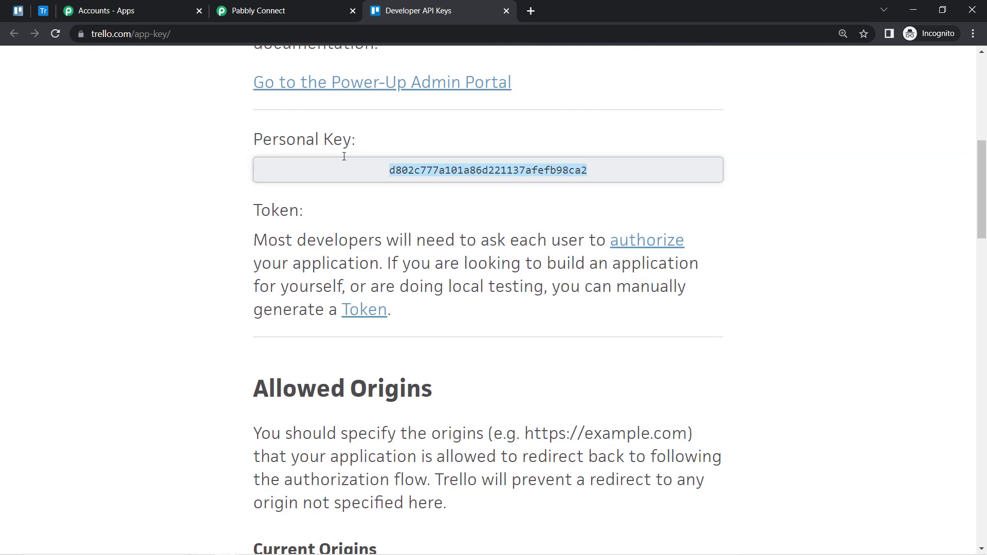
left_click(262, 10)
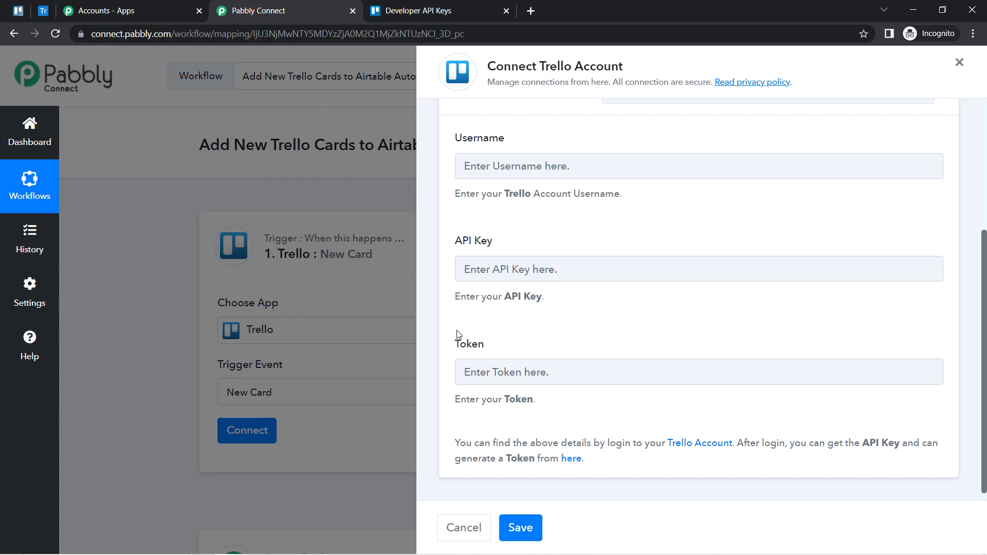
left_click(486, 269)
key("ctrl+v")
Step: Generate a Trello token from the Developer API Keys page and allow Server Token to access the account
left_click(424, 11)
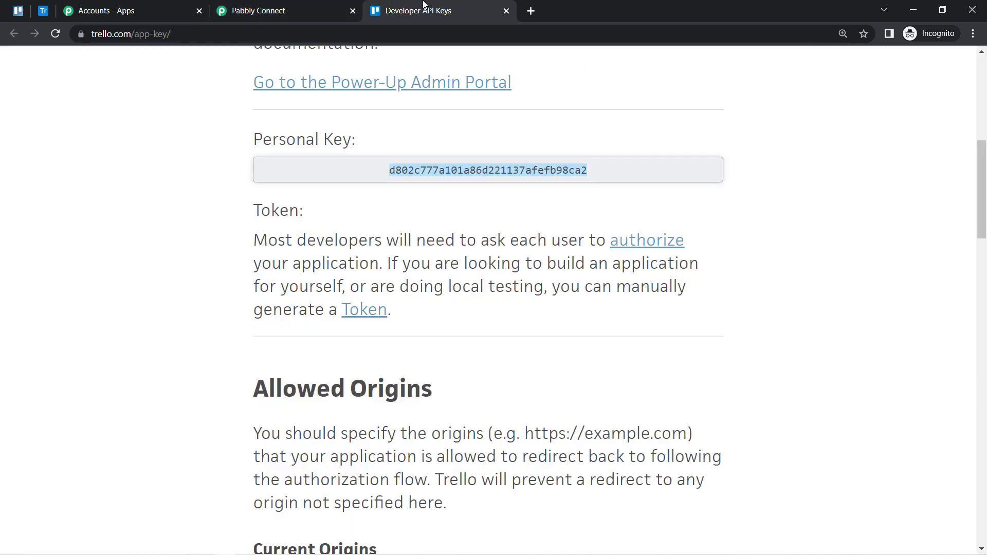
left_click(361, 316)
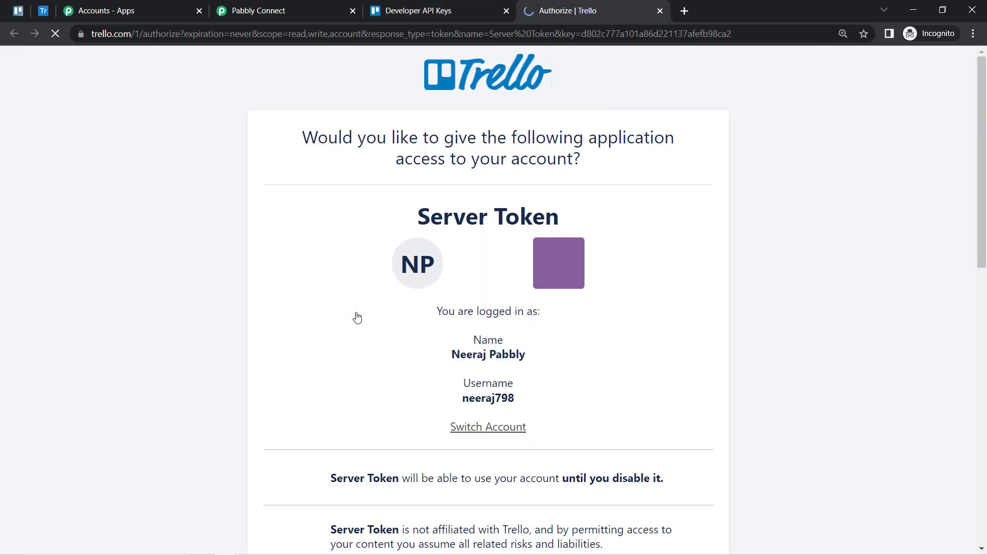
scroll(738, 302, "down", 9)
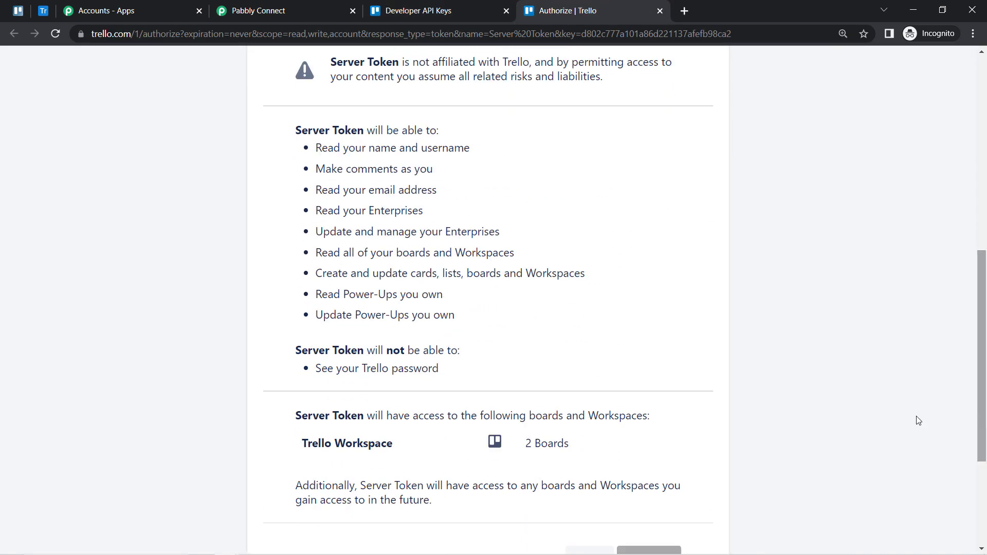
scroll(771, 360, "down", 4)
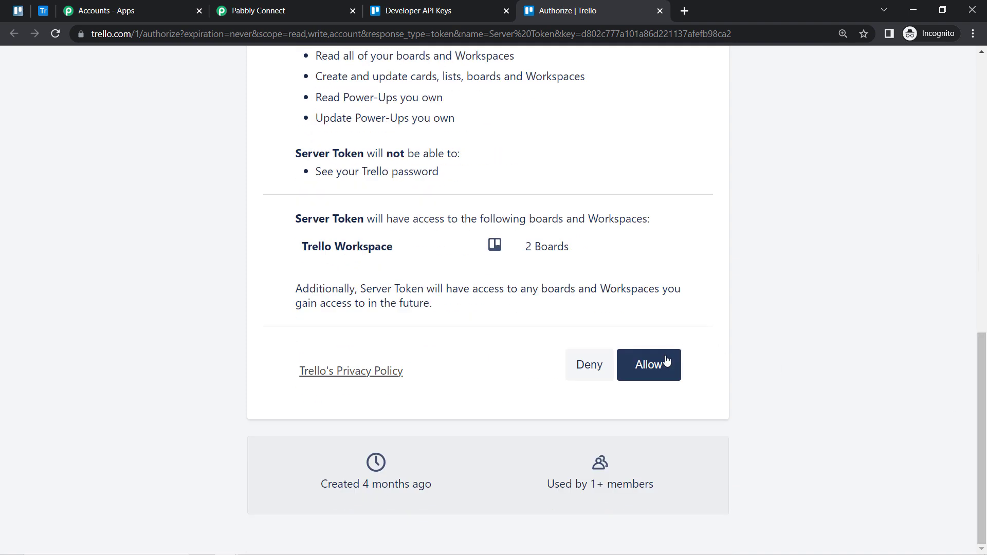
left_click(649, 365)
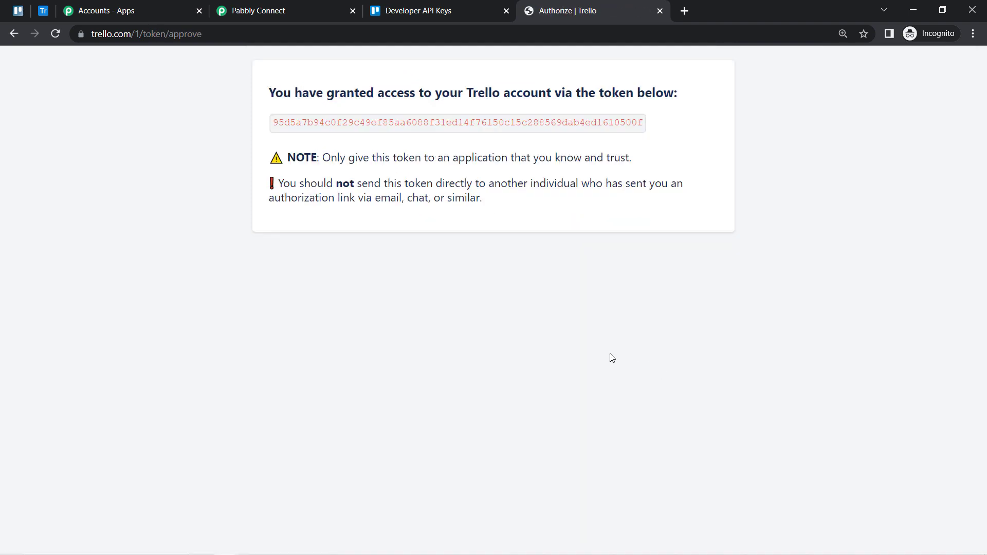
Step: Copy the generated Trello token into the connection's Token field, fill in the account username, and save the connection
double_click(480, 122)
key("ctrl+c")
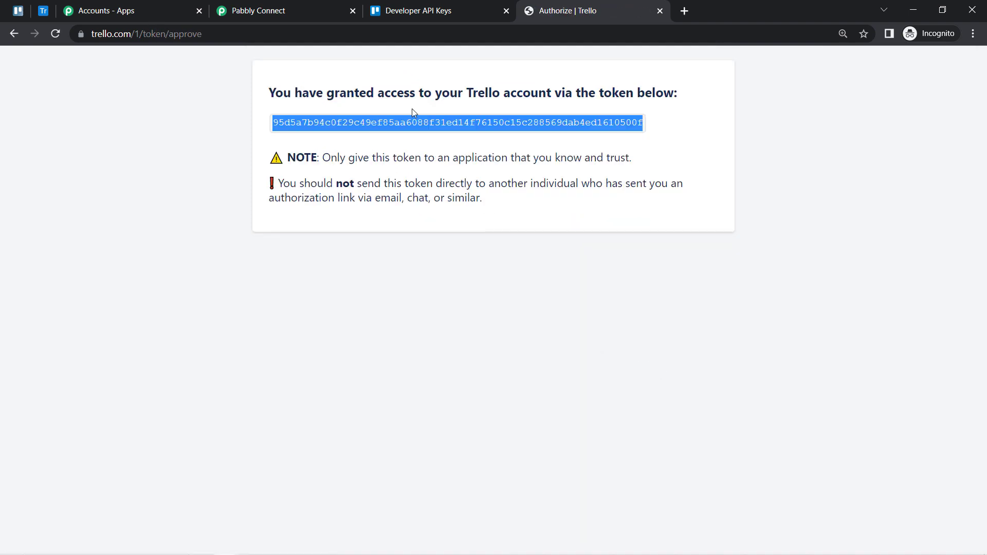
left_click(255, 10)
left_click(494, 384)
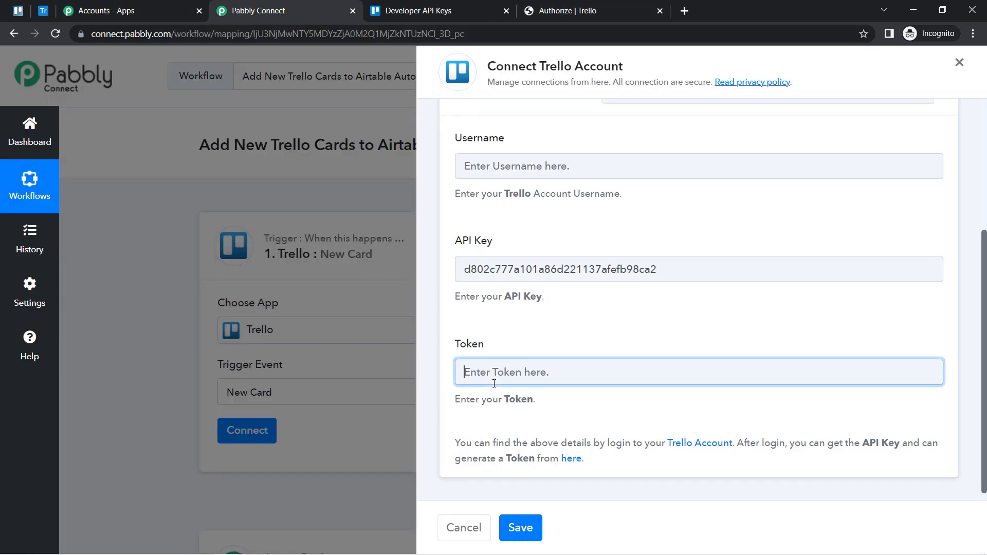
key("ctrl+v")
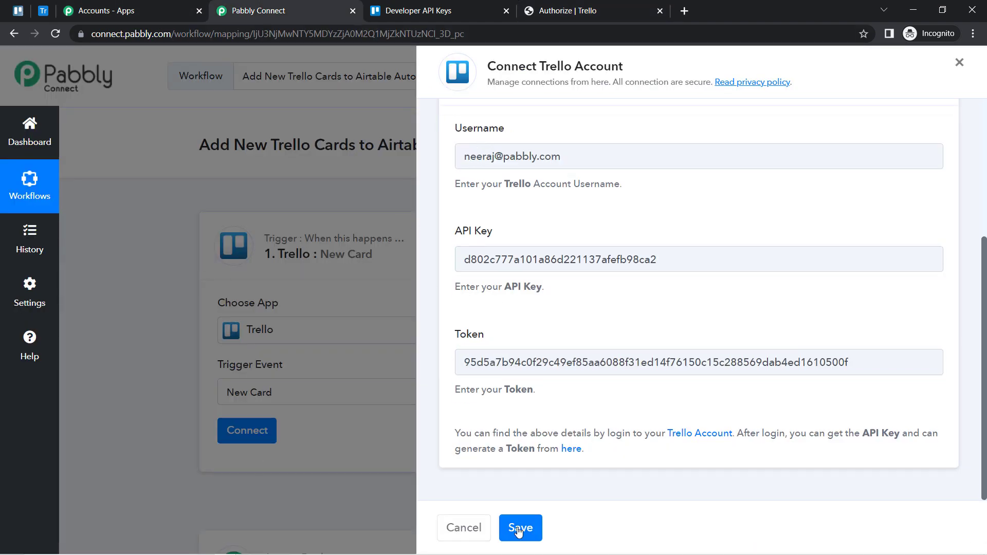
left_click(520, 528)
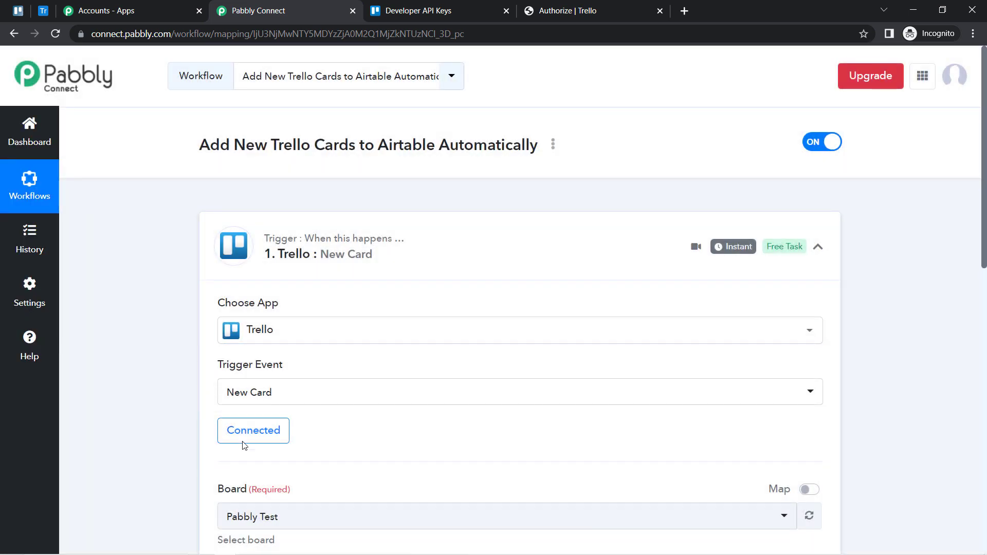
left_click(244, 436)
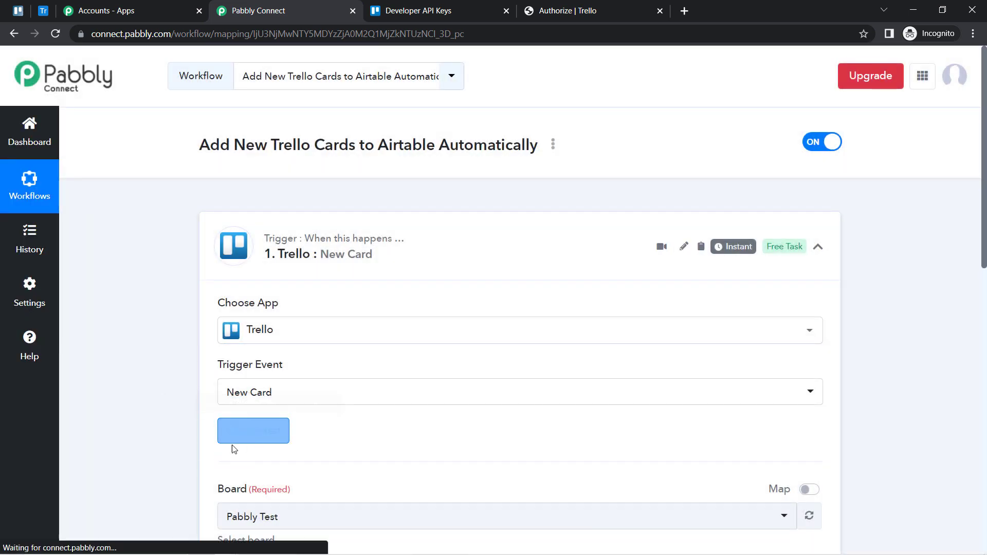
Step: Check the board choices offered for the trigger, and open the Pabbly Video Team board from the Trello workspace
scroll(984, 233, "down", 5)
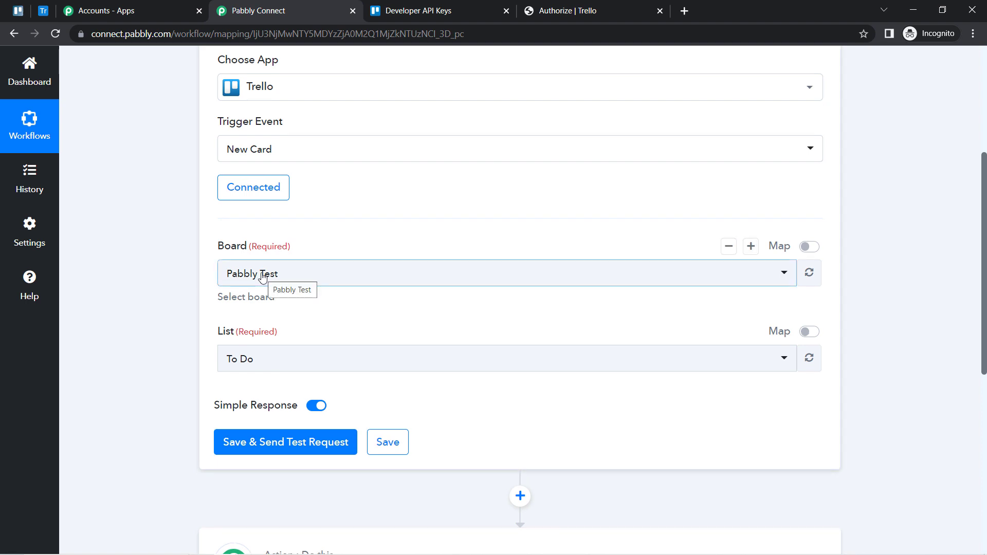
left_click_drag(216, 331, 251, 333)
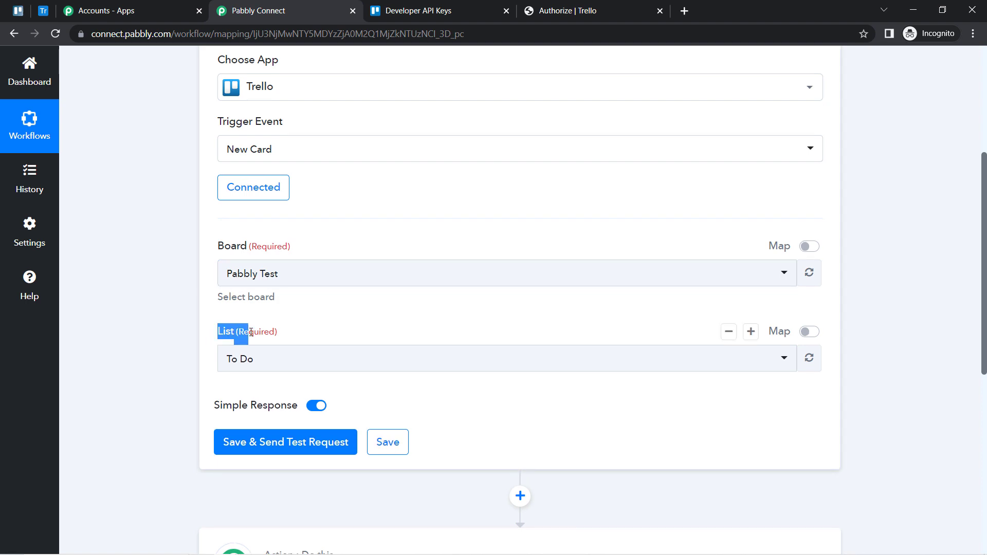
left_click(264, 276)
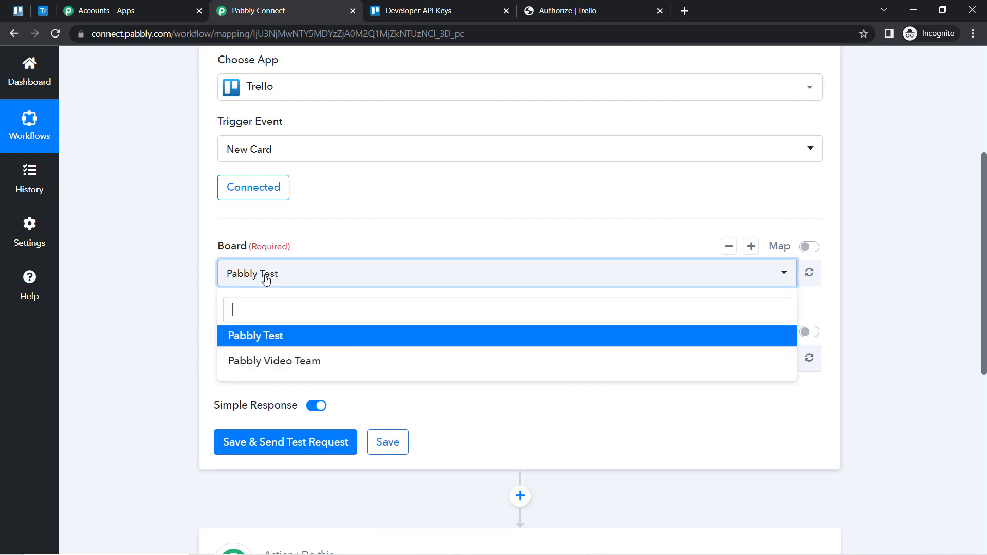
left_click(205, 315)
left_click(18, 10)
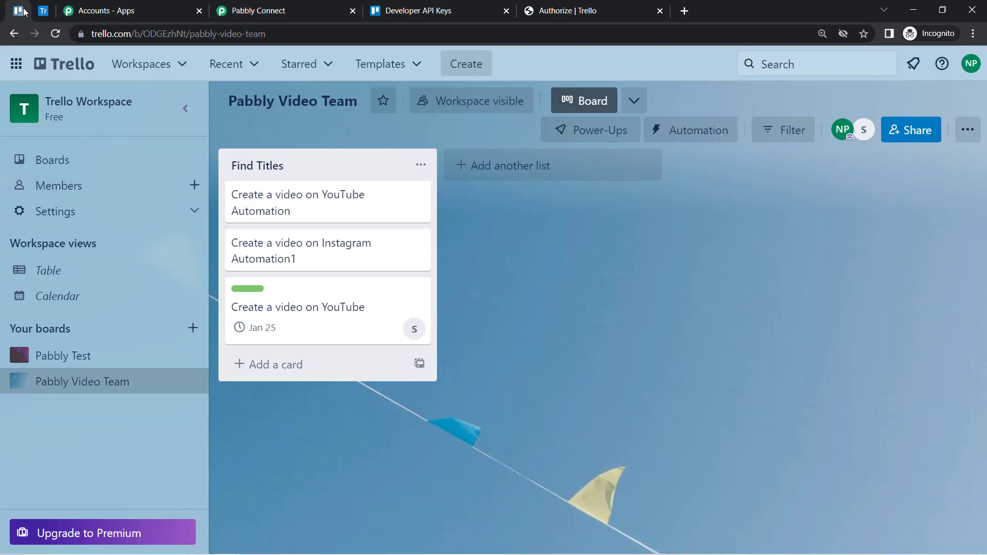
left_click(88, 67)
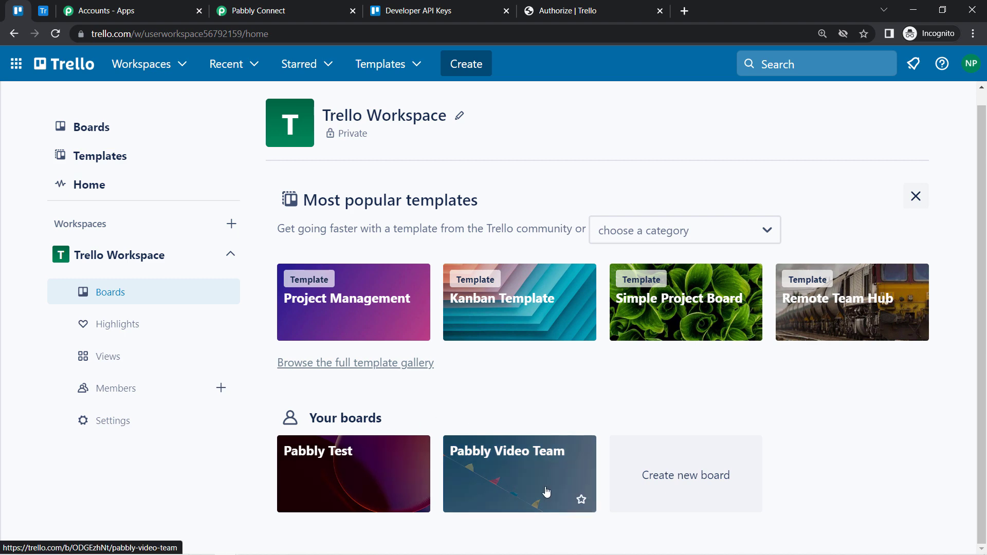
left_click(520, 454)
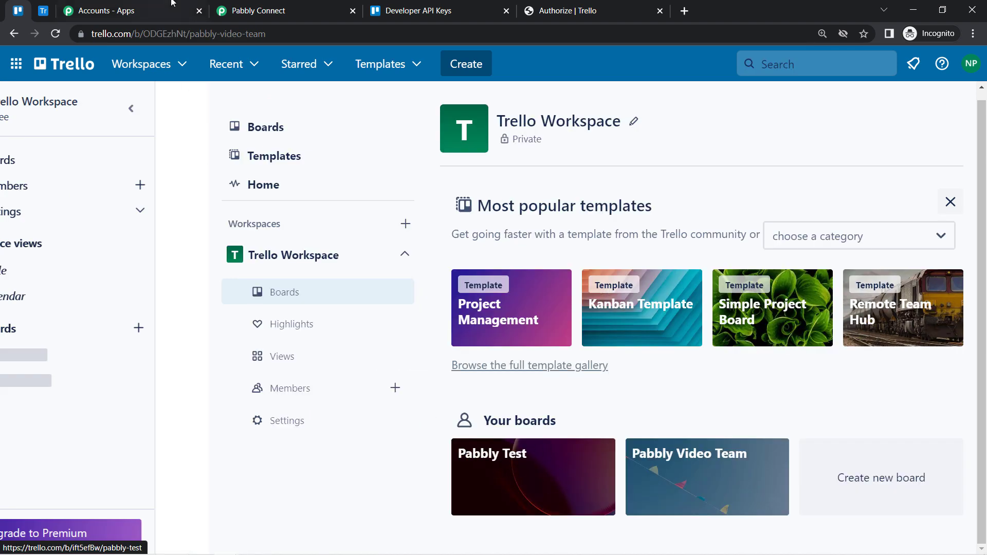
Step: Return to the Pabbly Connect workflow, set the trigger's board to Pabbly Video Team, and check its list choices
left_click(258, 10)
left_click(238, 280)
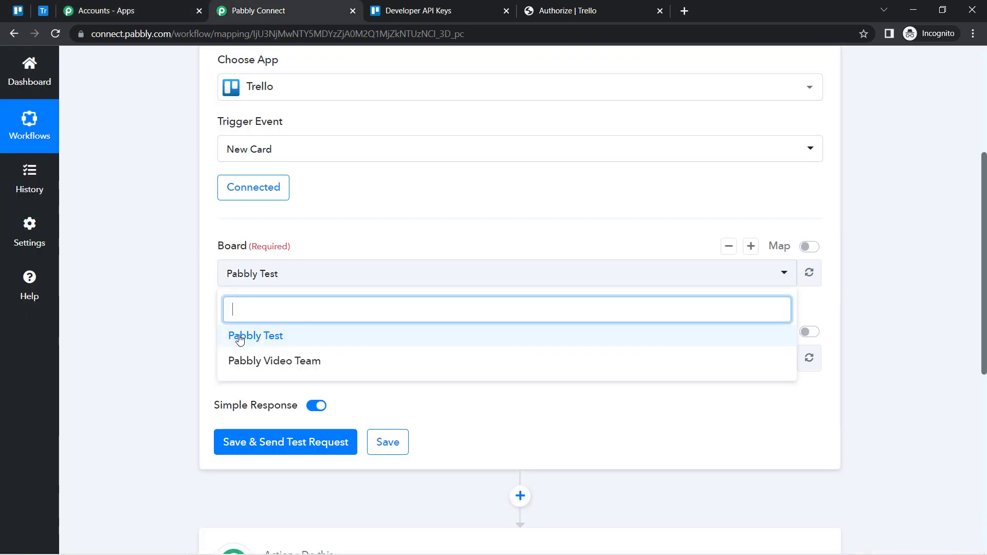
left_click(235, 360)
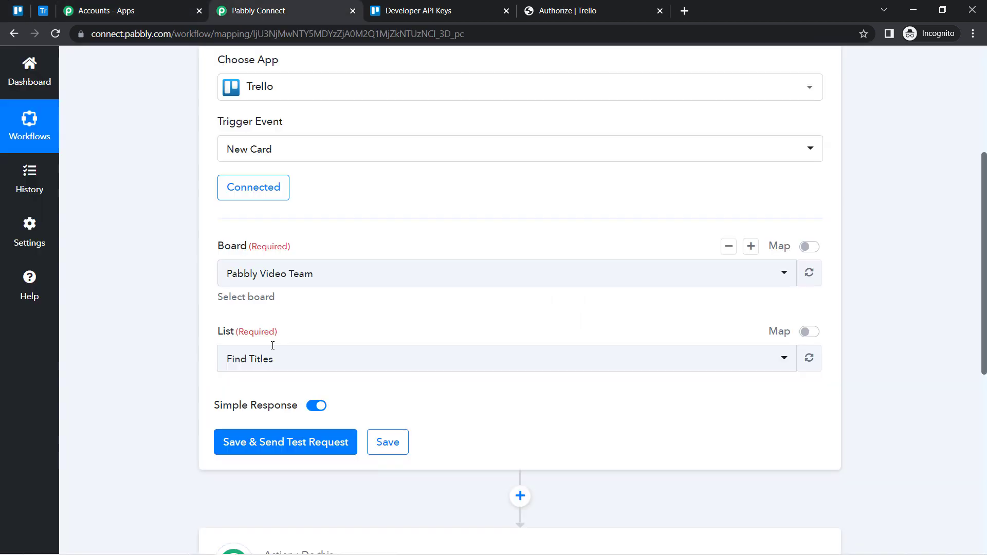
left_click(234, 359)
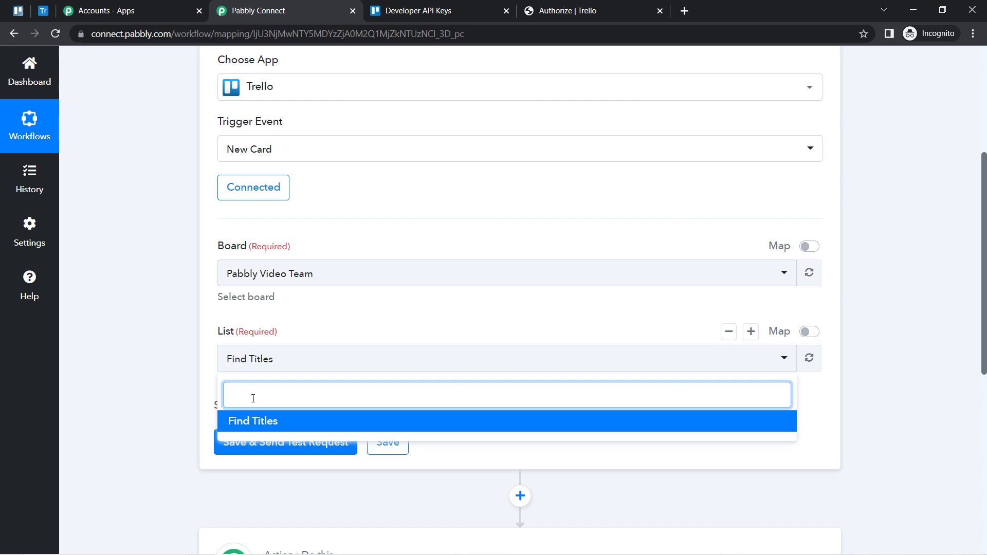
left_click(184, 368)
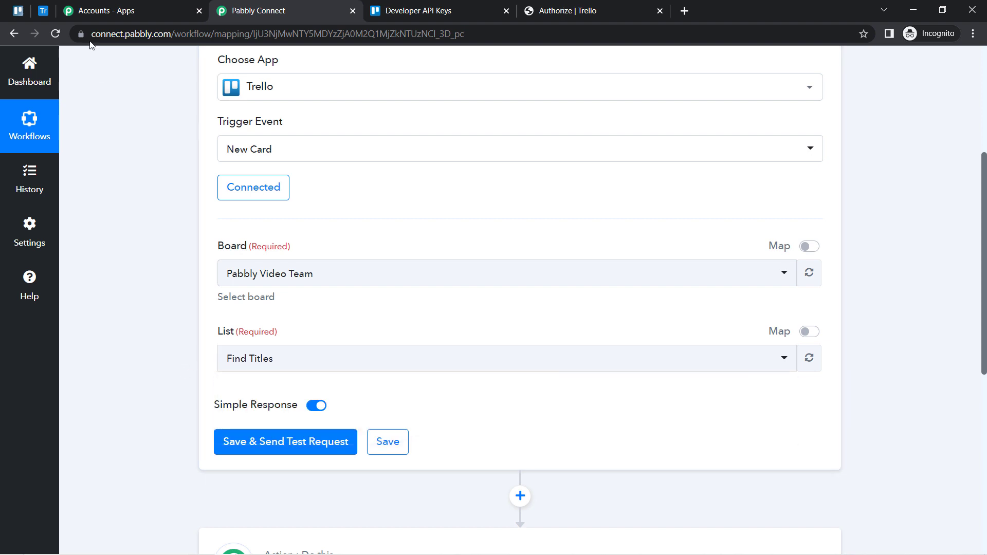
Step: Switch to Trello and add a list titled "Video Creation Task" to the Pabbly Video Team board
left_click(43, 10)
left_click(18, 11)
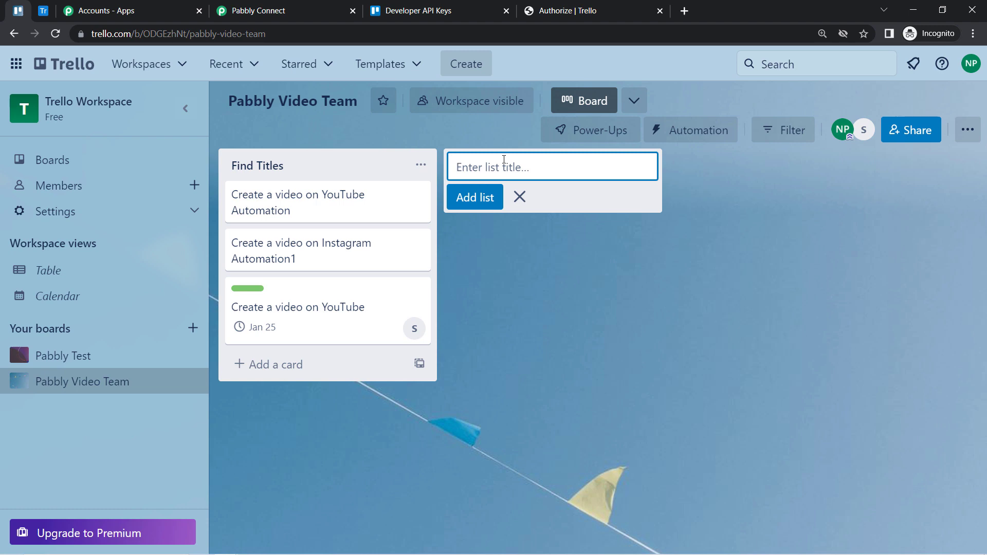
type("Video Creation Task")
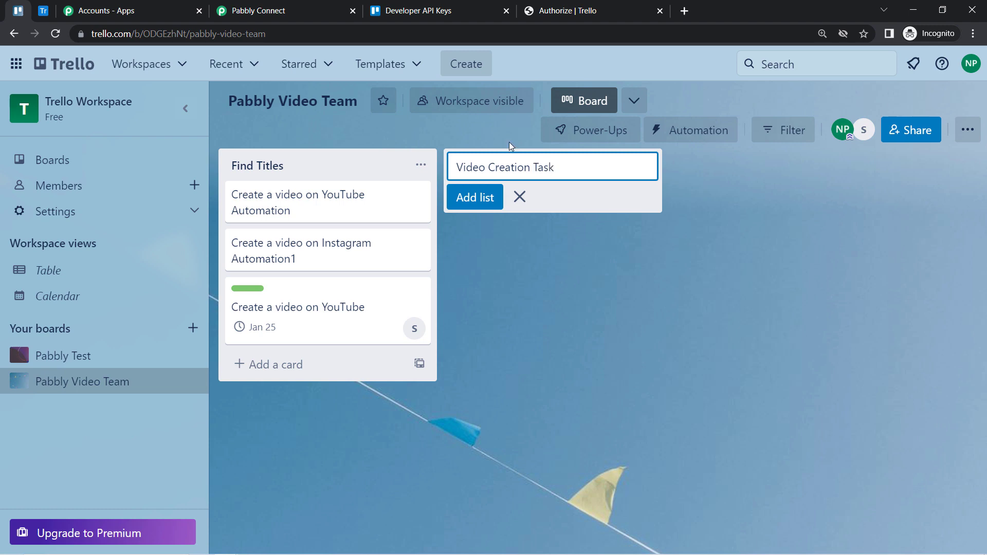
left_click(459, 200)
Step: Back in Pabbly Connect, refresh the trigger's available lists and select Video Creation Task
left_click(229, 6)
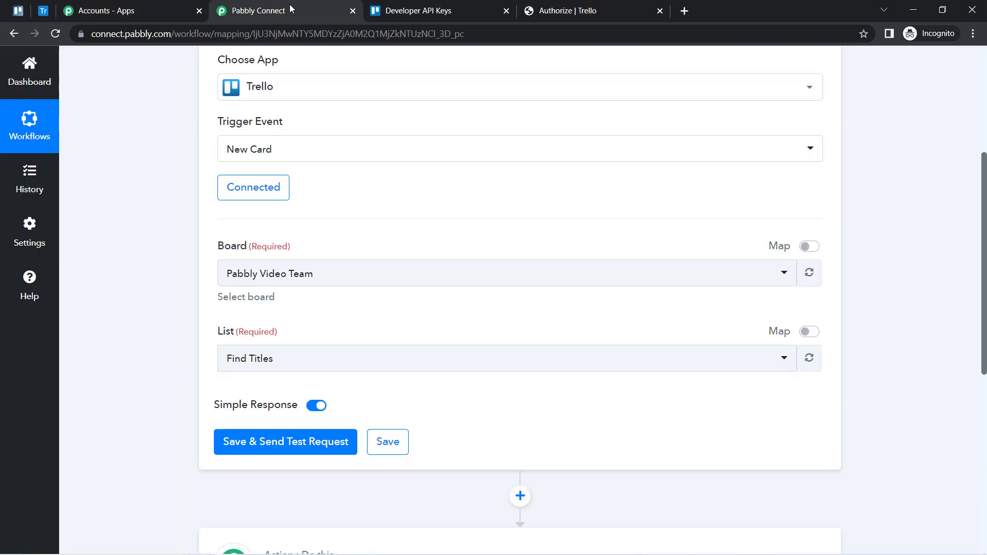
left_click(809, 358)
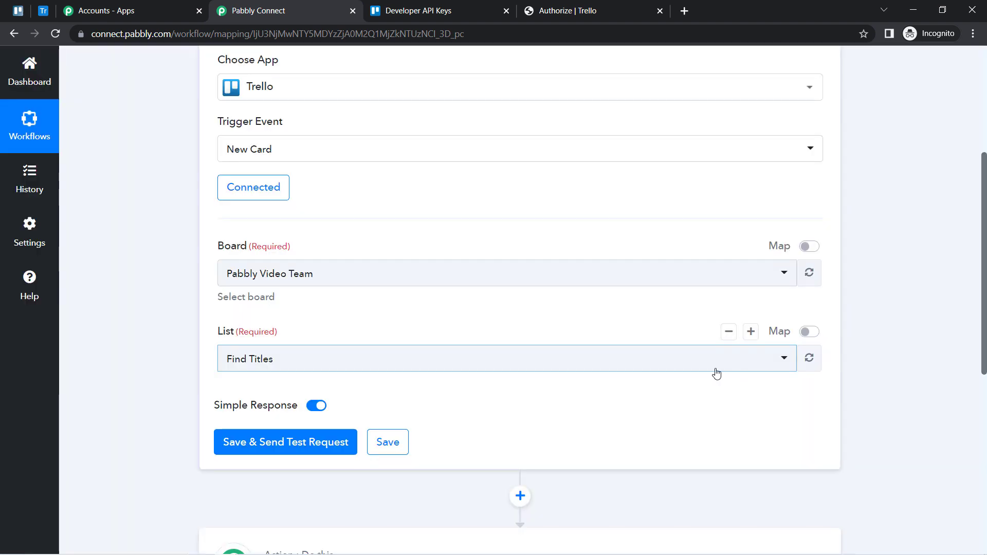
left_click(249, 361)
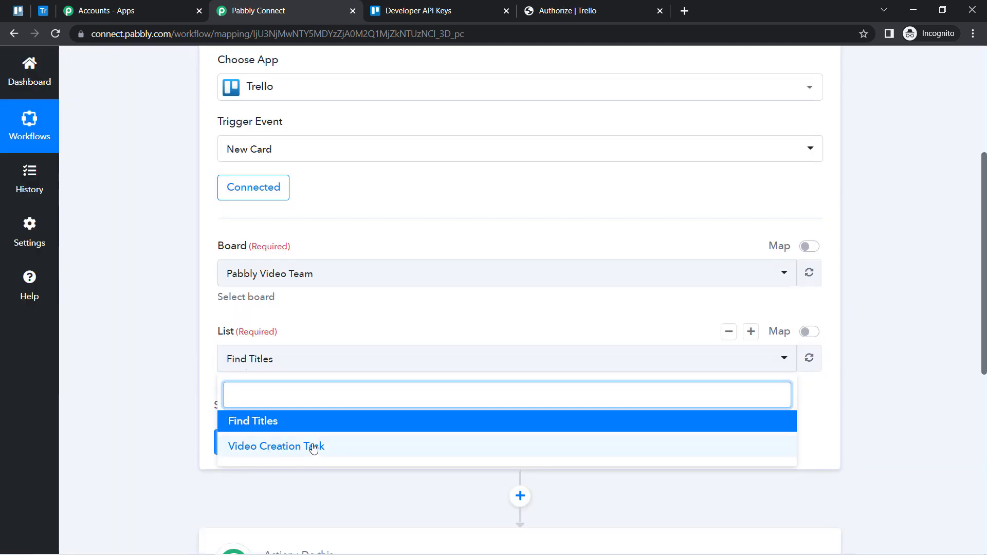
left_click(297, 446)
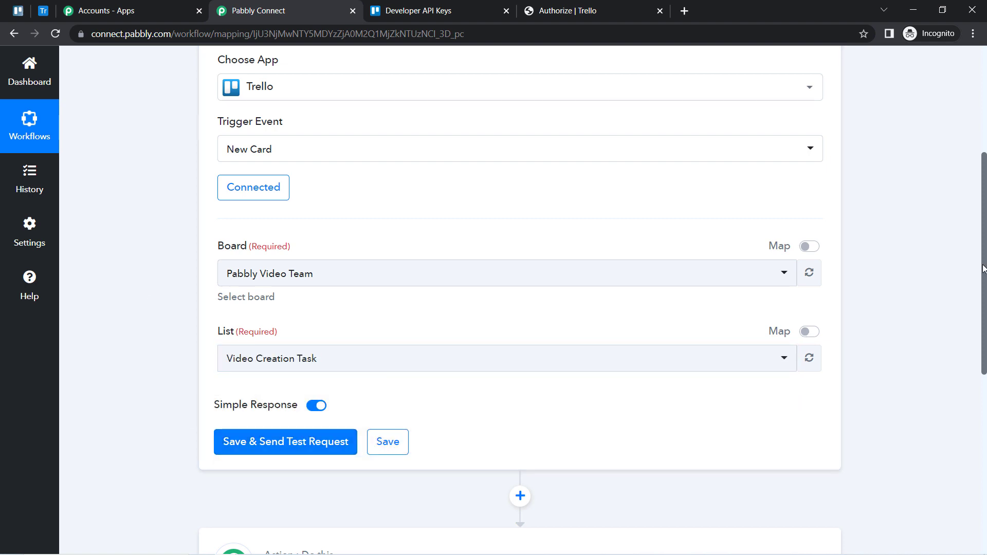
Step: Save the Trello trigger and send a test request, and read the note about making a test submission
scroll(152, 375, "down", 2)
scroll(185, 298, "up", 1)
scroll(185, 297, "down", 3)
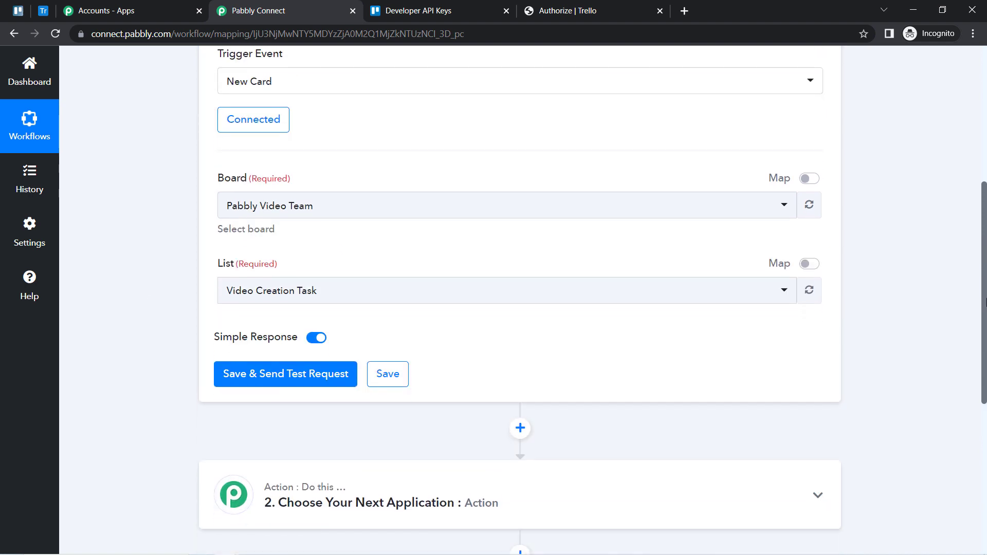
left_click(282, 301)
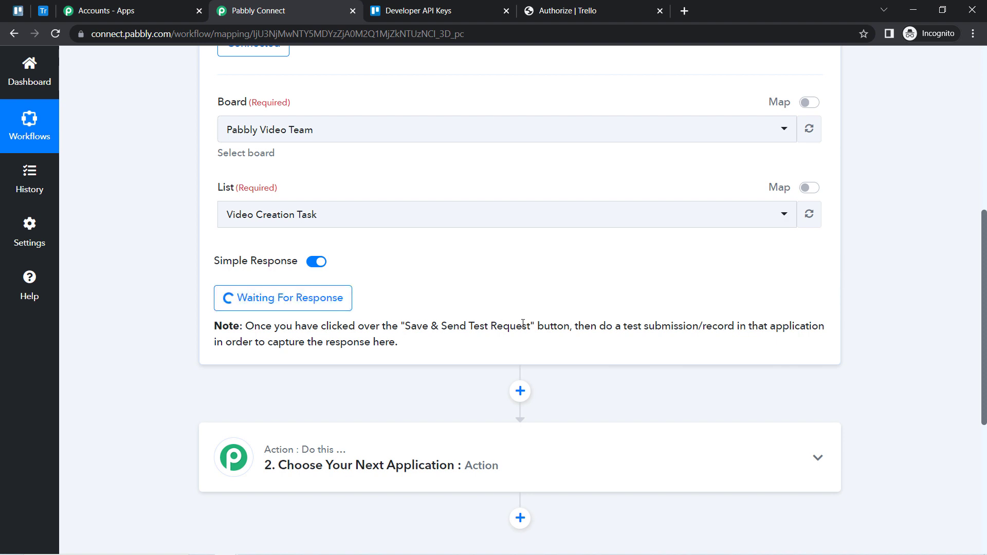
left_click_drag(621, 327, 817, 327)
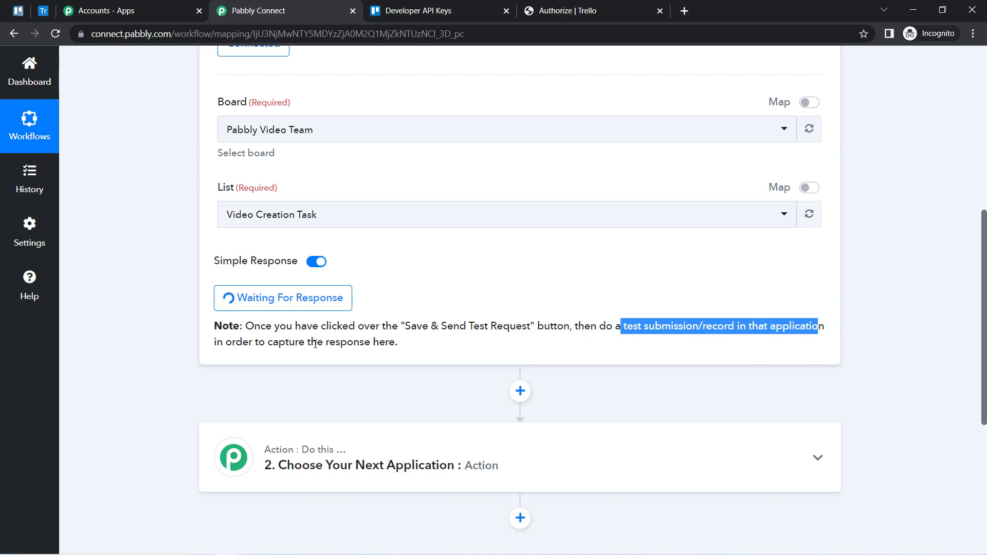
left_click(370, 344)
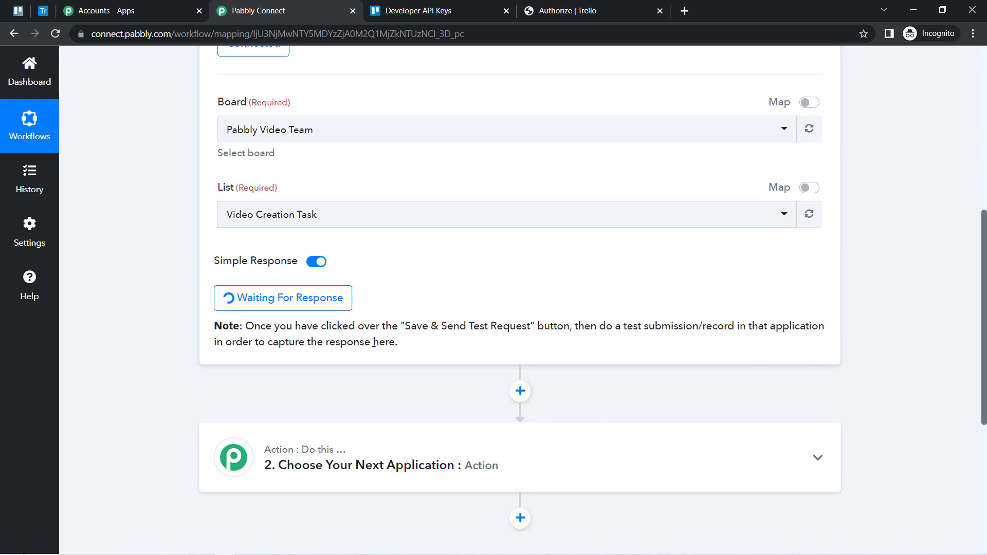
left_click_drag(612, 327, 752, 327)
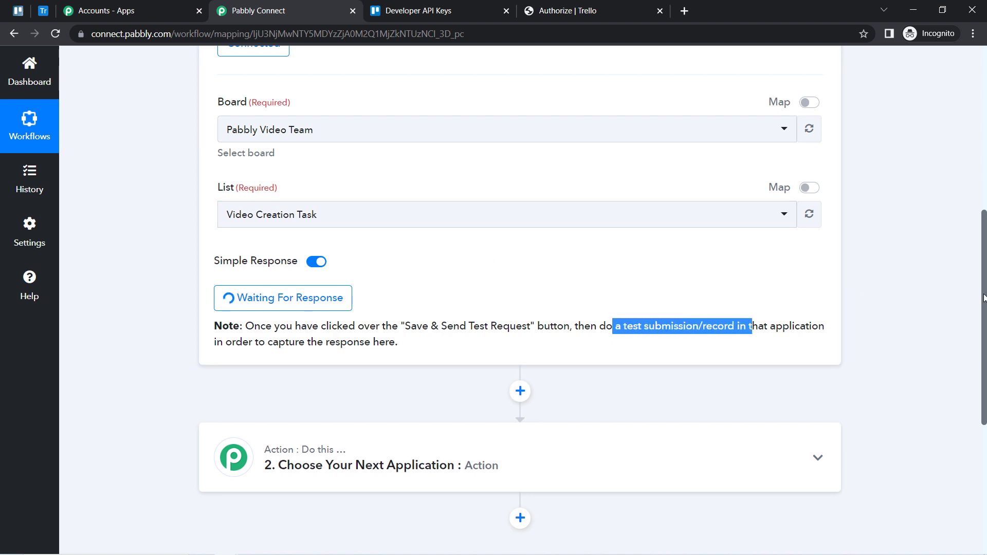
scroll(984, 298, "up", 2)
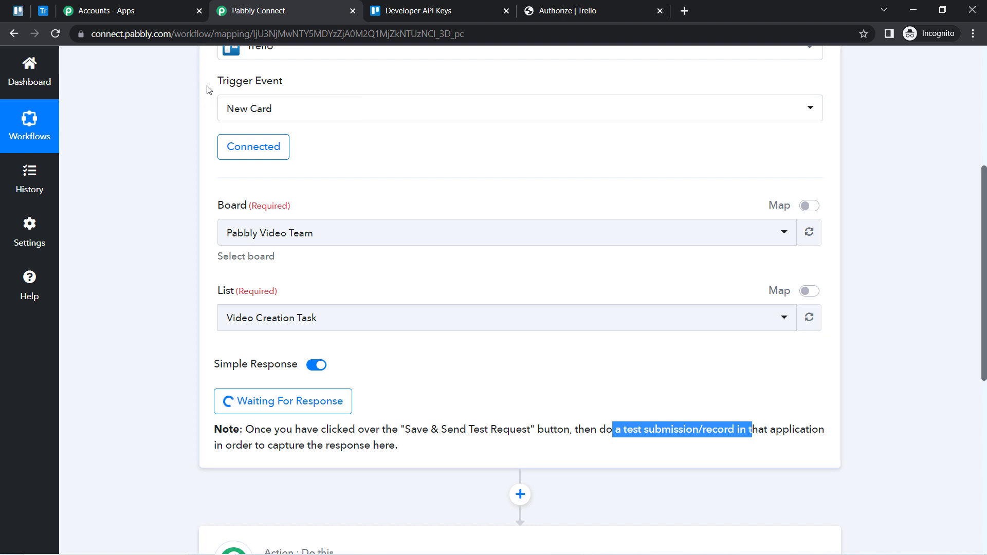
Step: Add a Trello card titled "Create a new video on Instagram & Google Sheets Automation" to Video Creation Task and return to the Pabbly Connect workflow
left_click(18, 10)
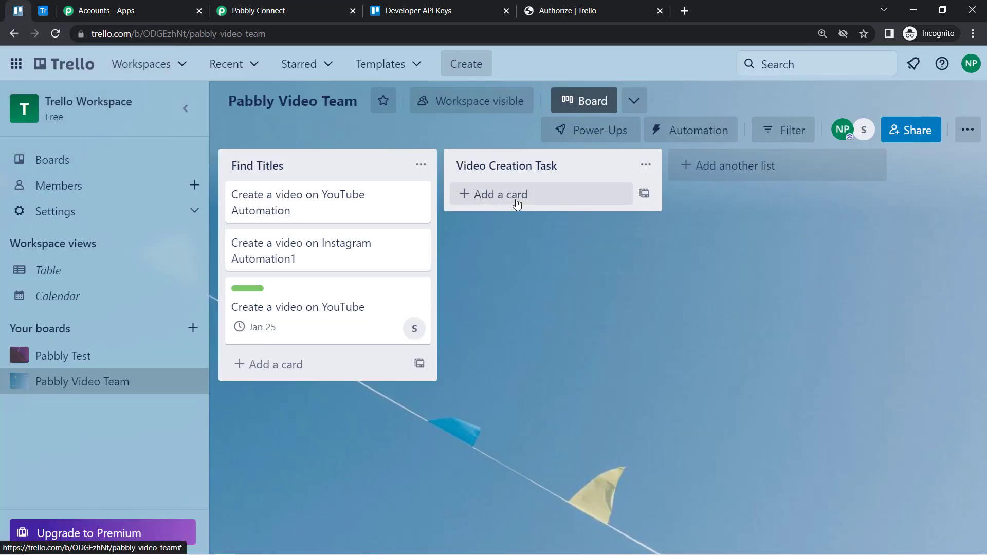
left_click(486, 206)
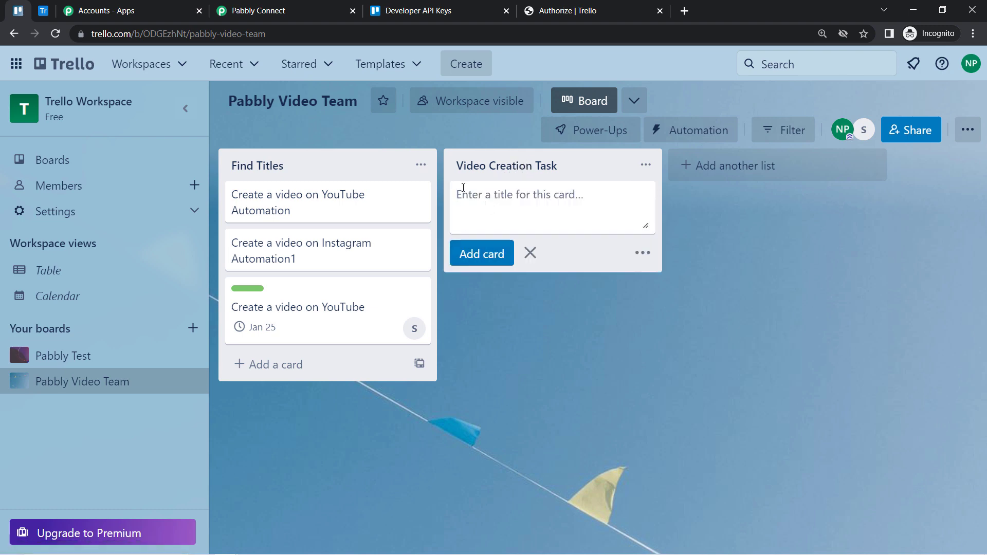
type("Create")
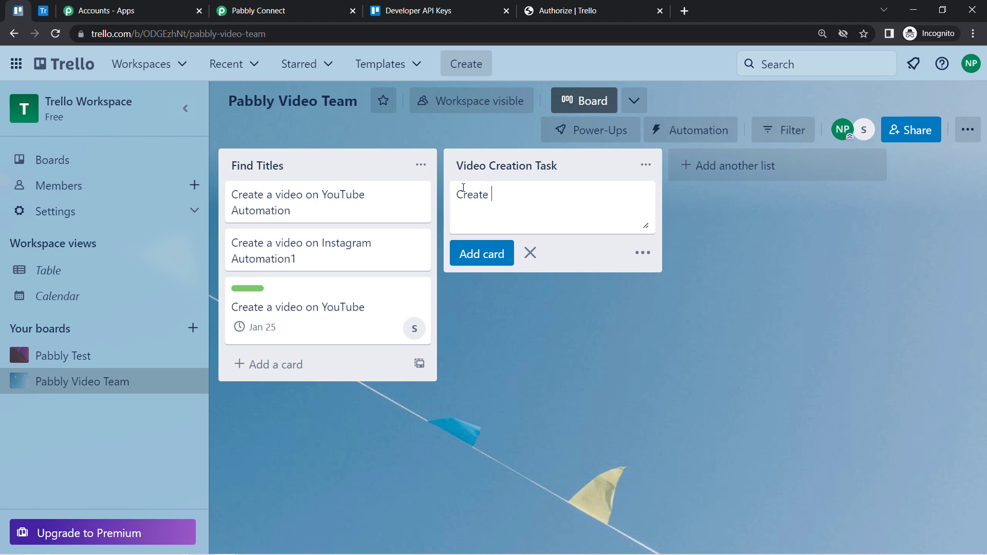
type("a new video on Instagr")
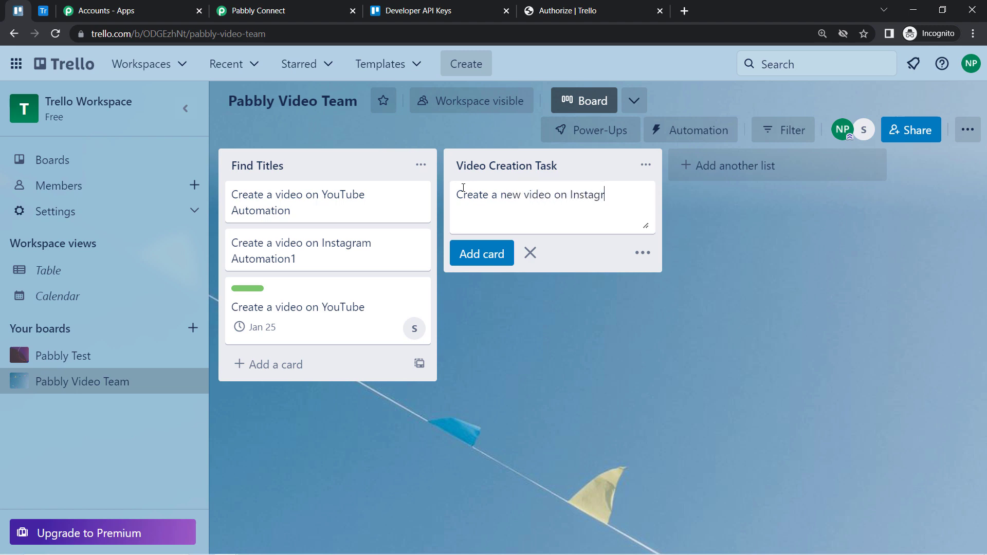
type("am & Google She")
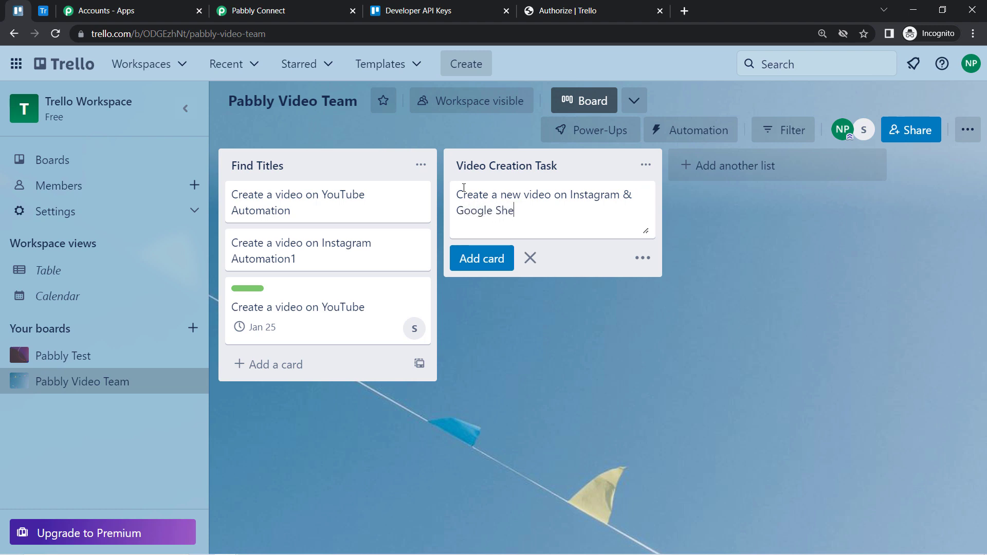
type("ets Automation")
left_click(480, 260)
left_click(257, 10)
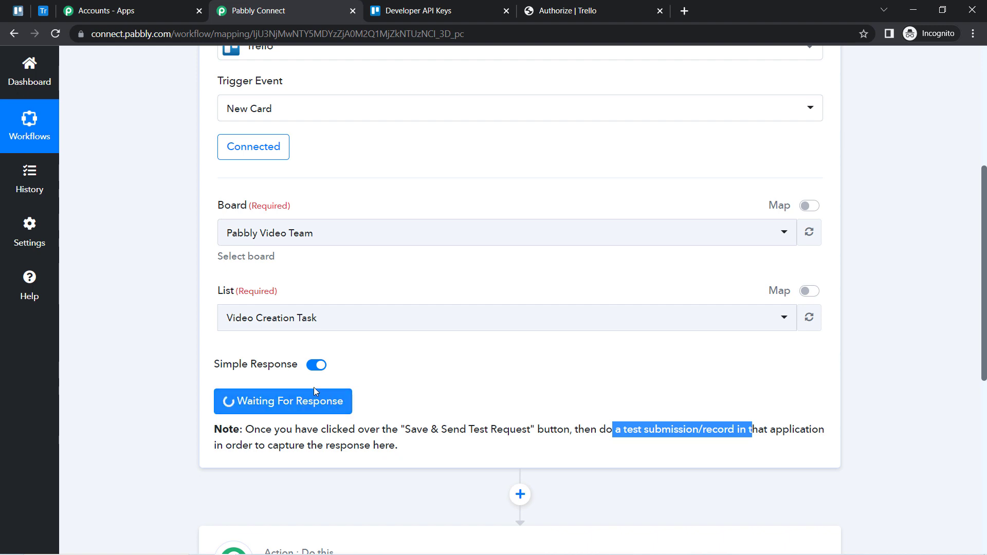
left_click(18, 10)
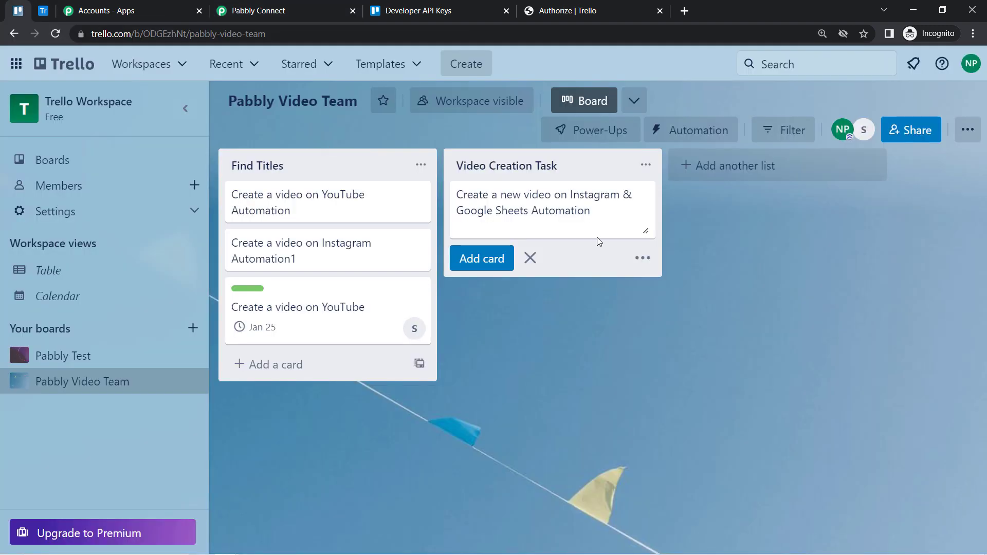
left_click(493, 259)
left_click(255, 10)
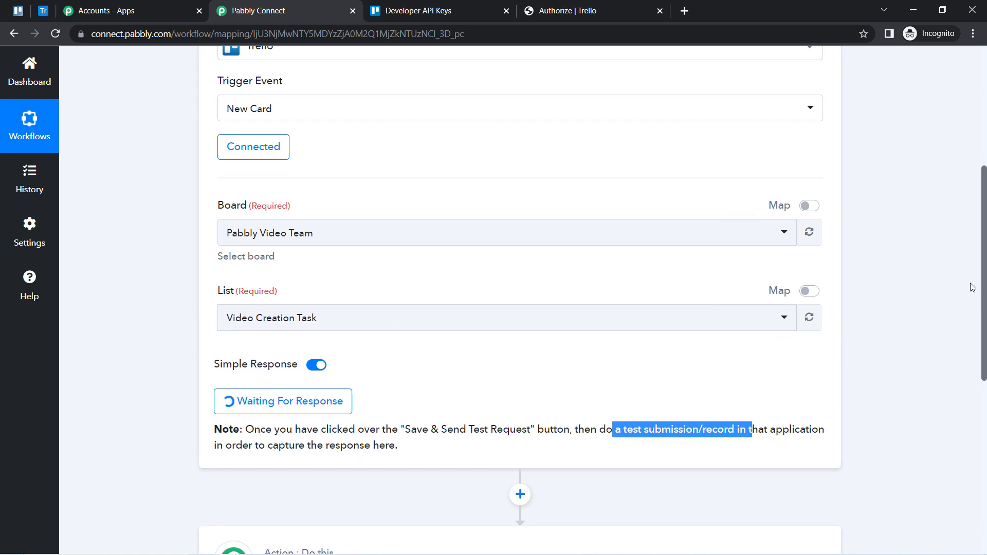
Step: Review the captured Trello response, checking the Model Name and Action MemberCreator FullName values
scroll(972, 286, "down", 2)
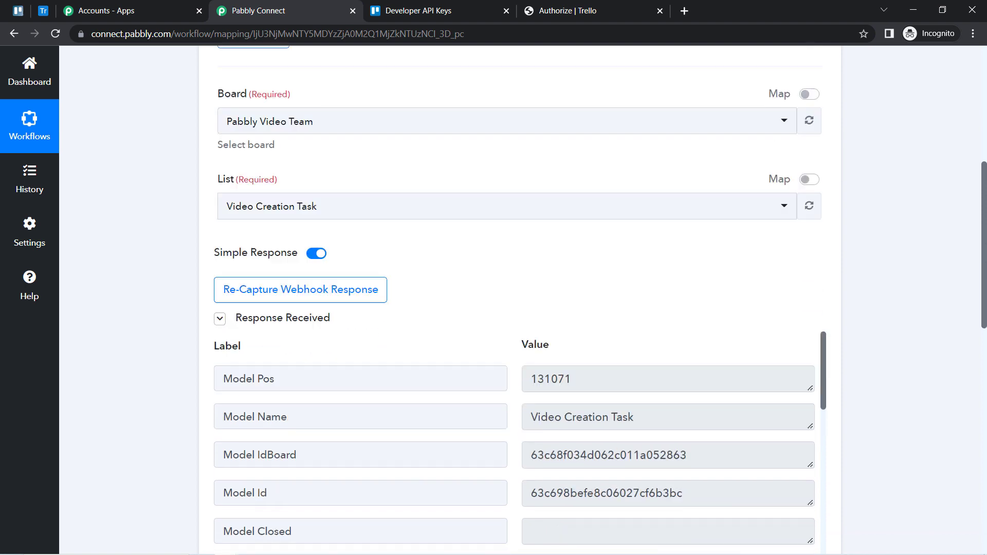
scroll(917, 322, "down", 2)
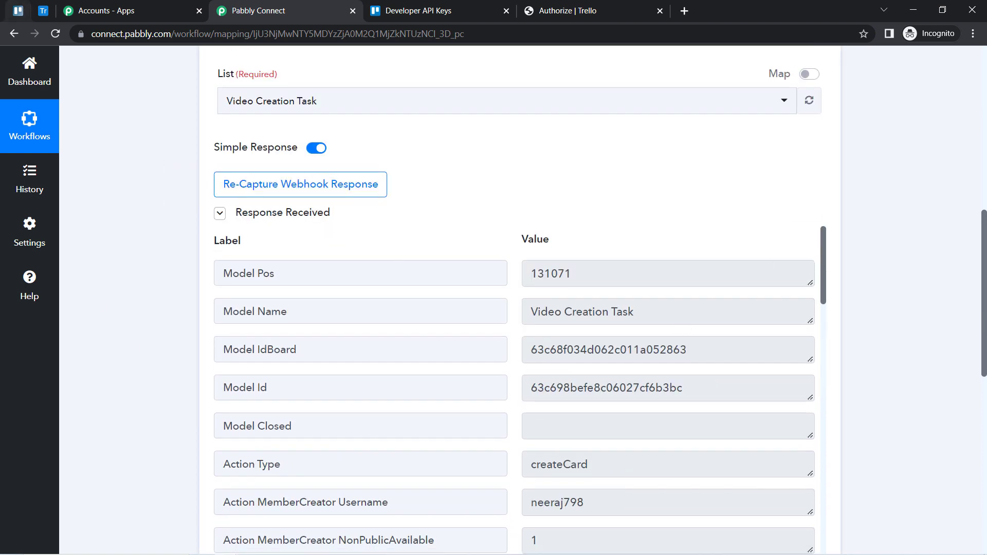
double_click(272, 312)
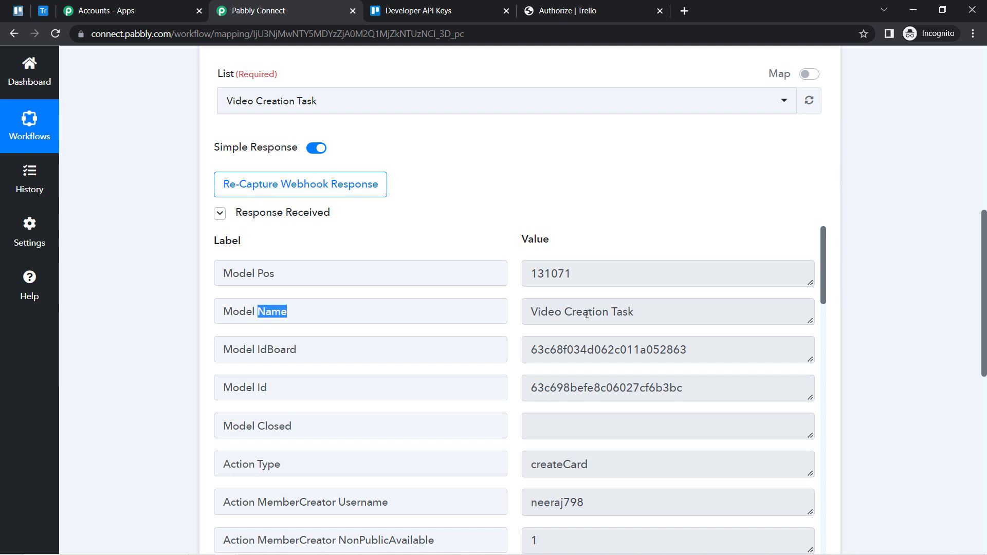
left_click_drag(565, 312, 634, 312)
left_click_drag(828, 267, 826, 354)
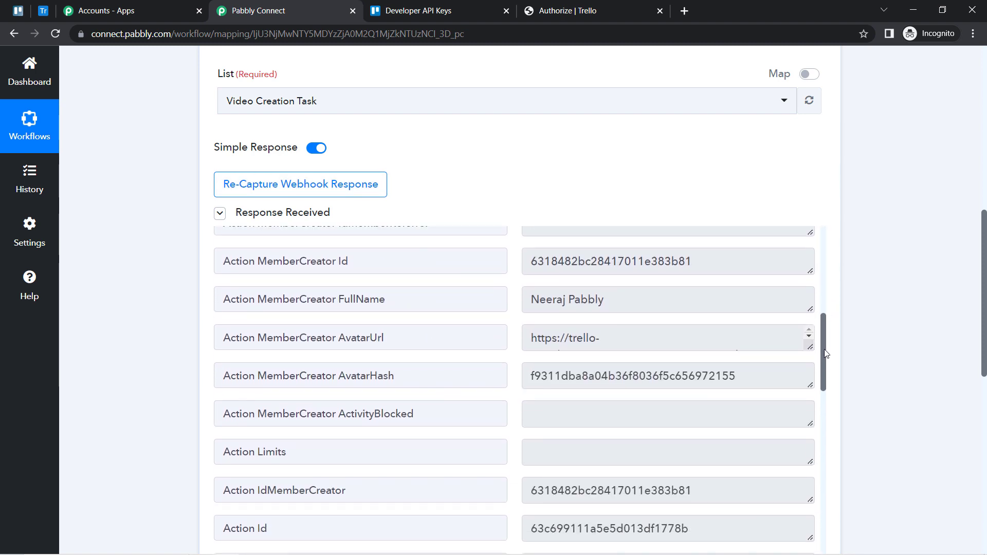
left_click_drag(598, 300, 512, 310)
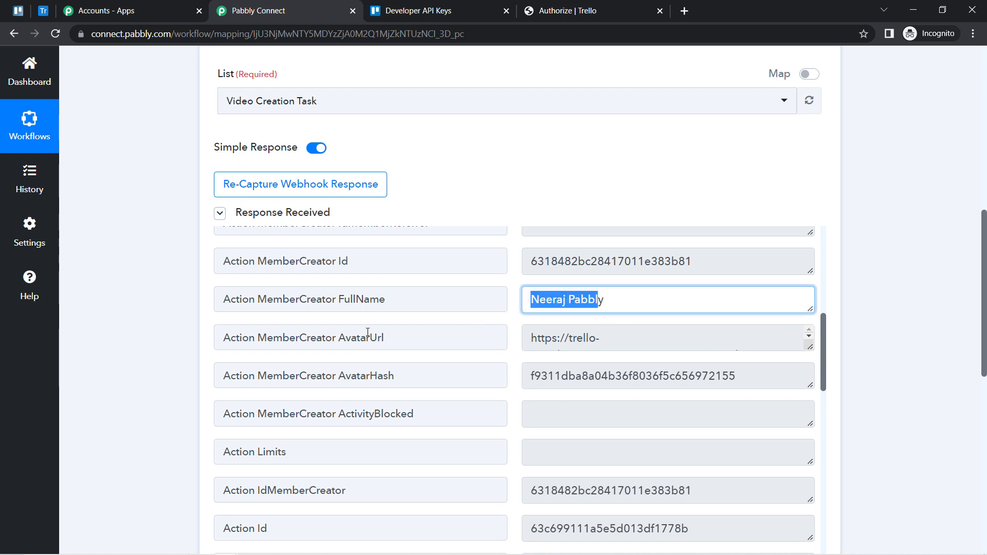
Step: Check the list and card text entries in the response, enlarging the Card Text value, and compare them with the Trello board
left_click_drag(289, 338, 828, 434)
left_click_drag(371, 357, 332, 356)
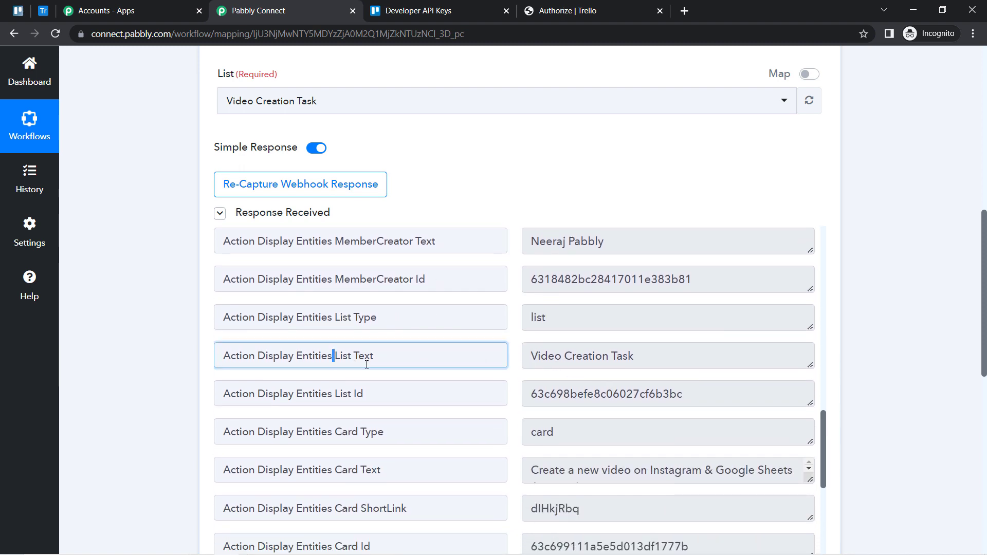
left_click_drag(540, 355, 667, 363)
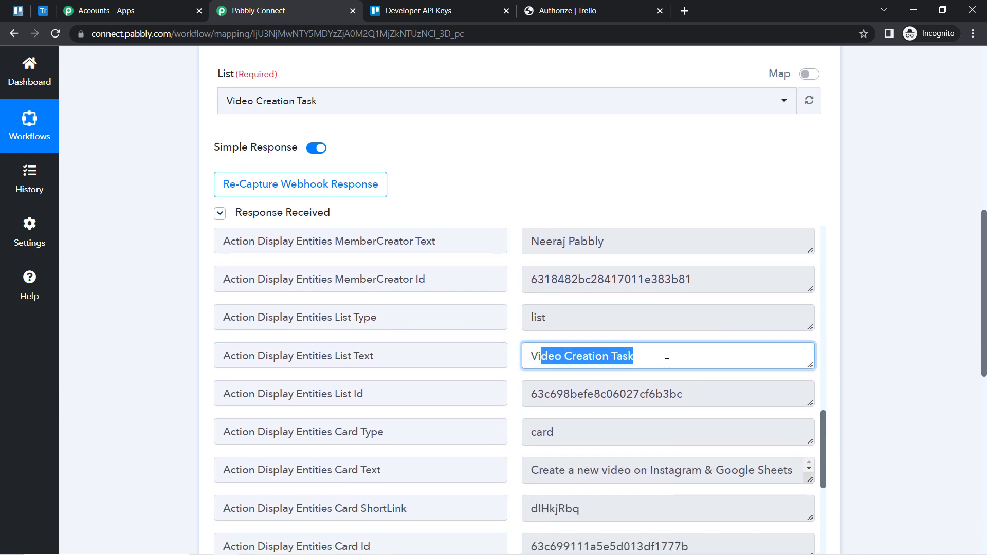
left_click_drag(983, 355, 983, 391)
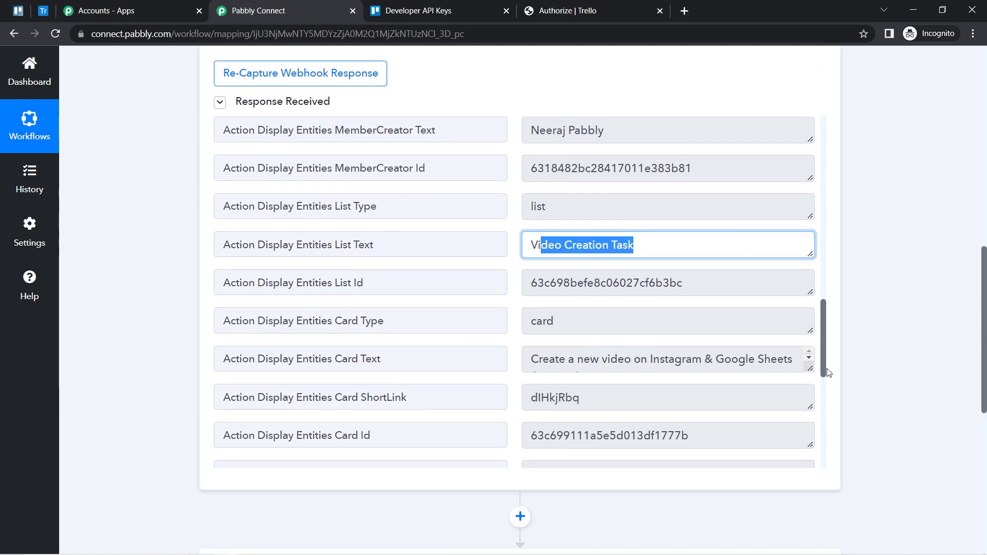
left_click_drag(812, 369, 812, 417)
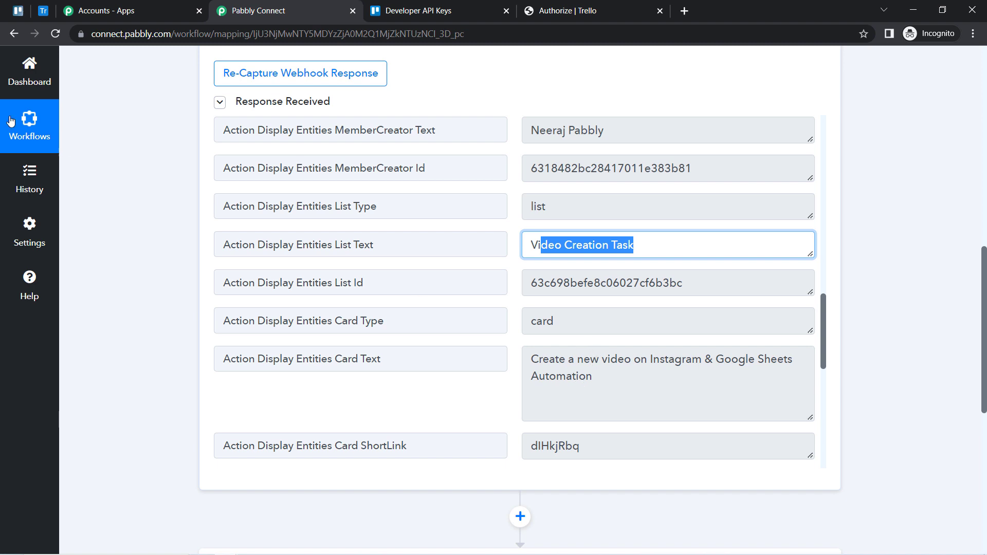
left_click(19, 18)
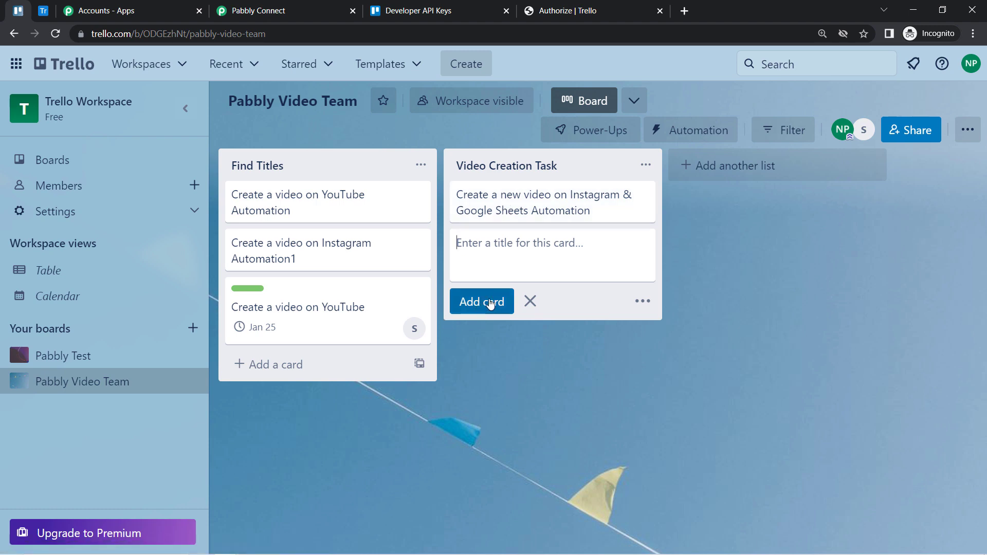
left_click(288, 10)
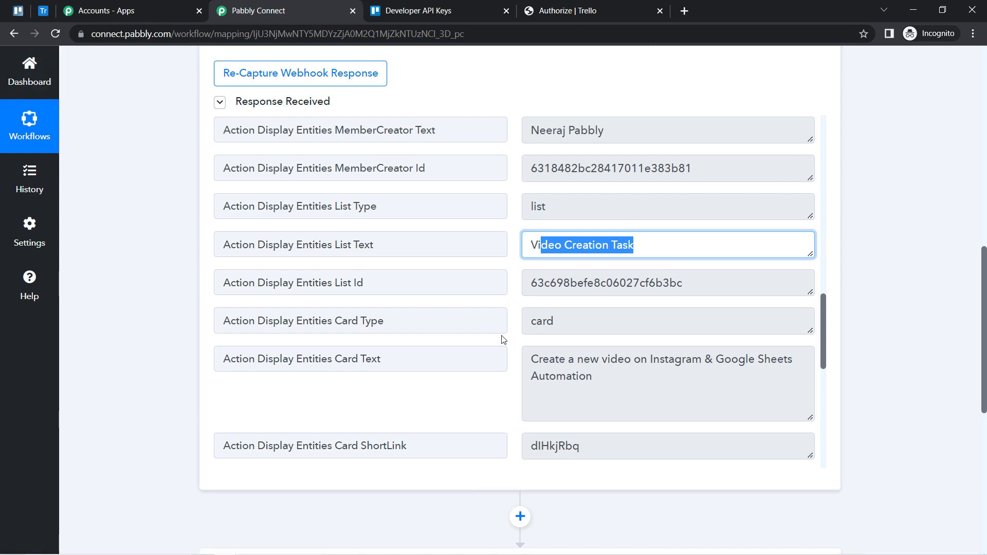
Step: In Trello, give the "Create a new video on Instagram & Google Sheets Automation" card a due date of 01/27/2023 and save it
left_click(18, 10)
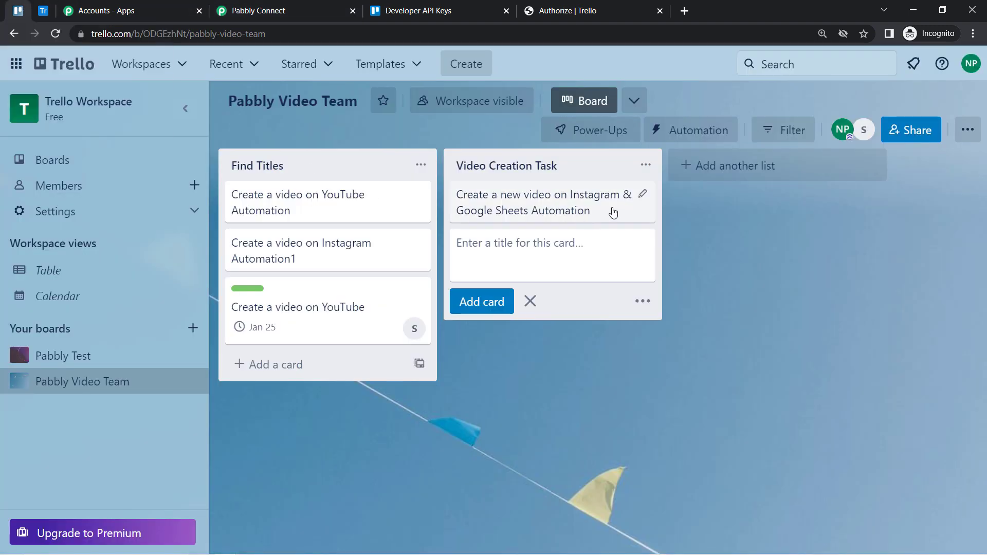
left_click(642, 196)
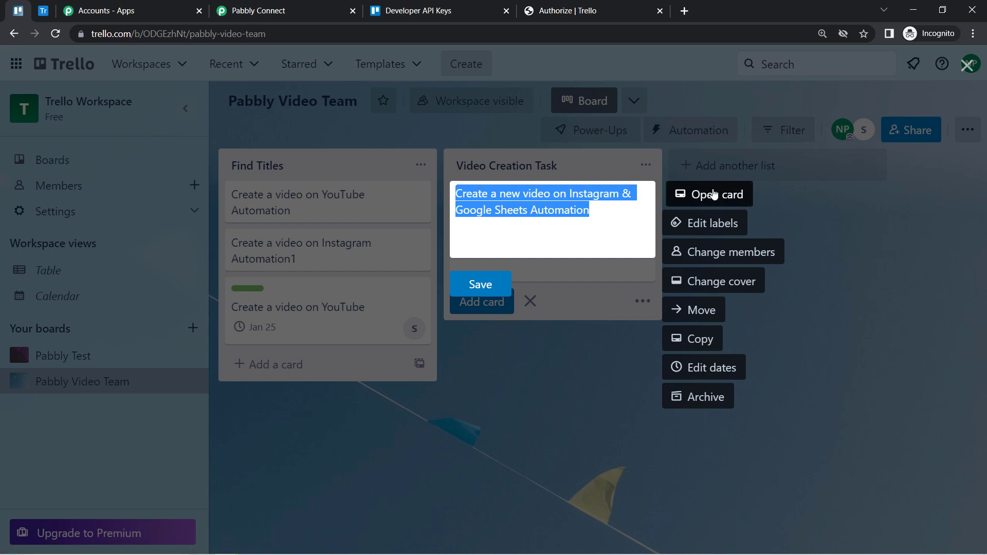
left_click(692, 370)
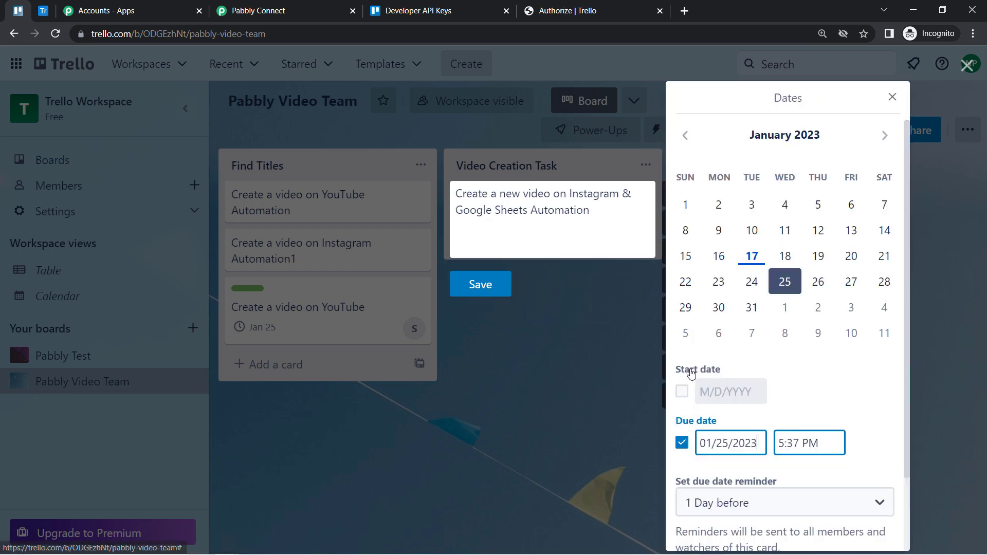
left_click(847, 291)
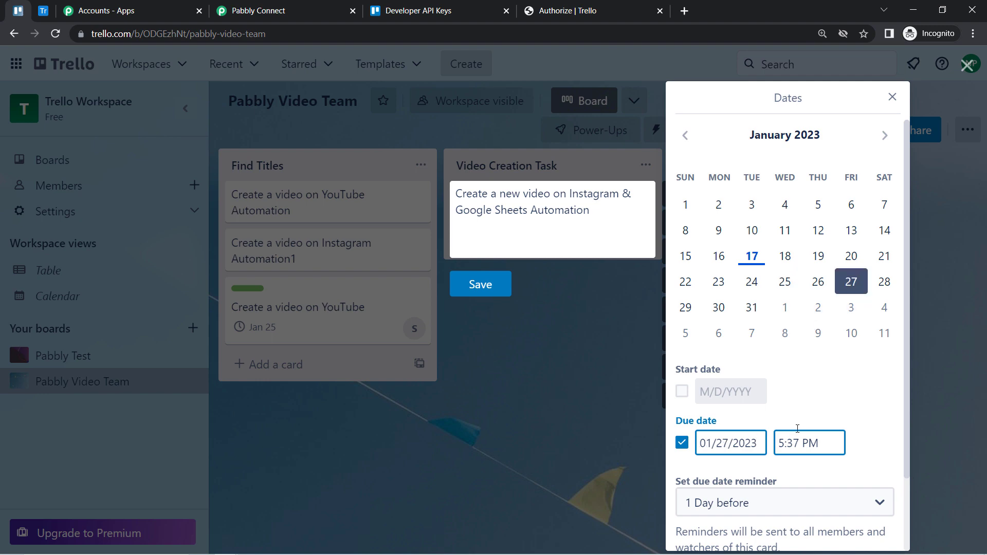
scroll(800, 452, "down", 2)
left_click(792, 491)
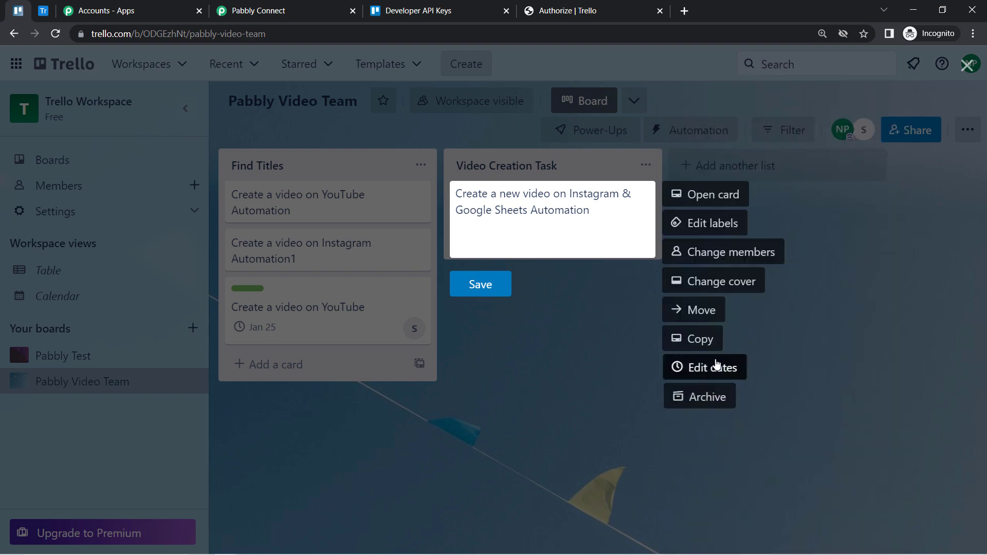
Step: Open the Instagram & Google Sheets card and assign the board member other than the account owner to it
left_click(690, 200)
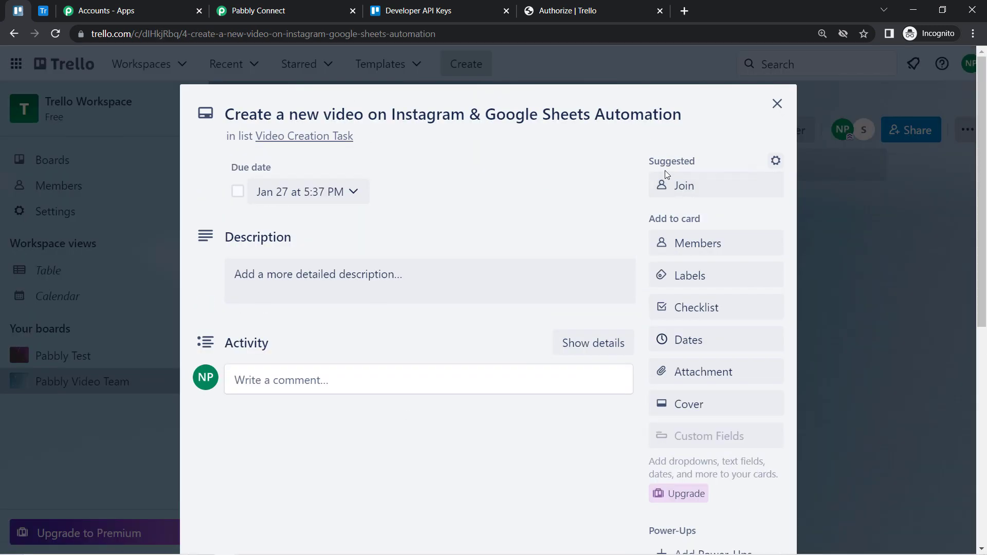
left_click(699, 246)
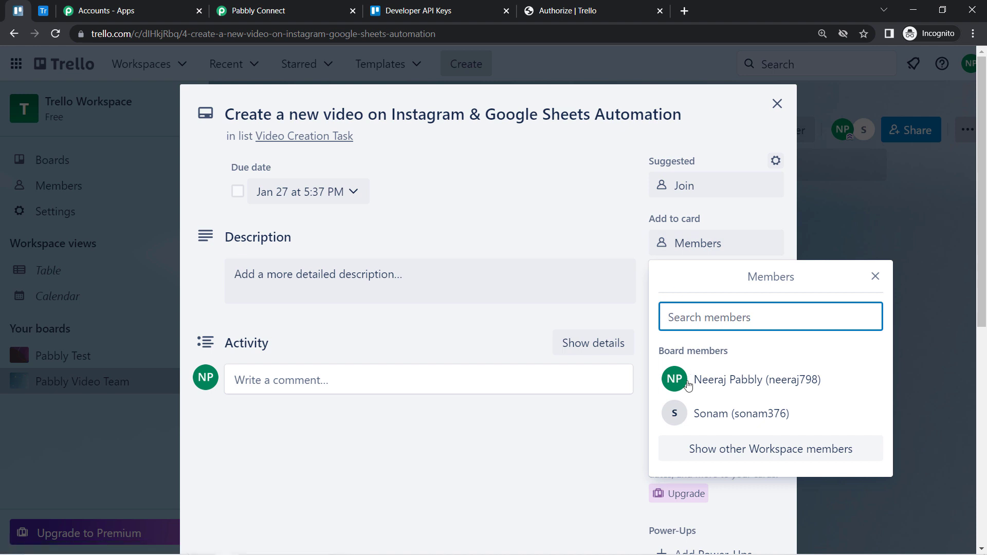
left_click(722, 418)
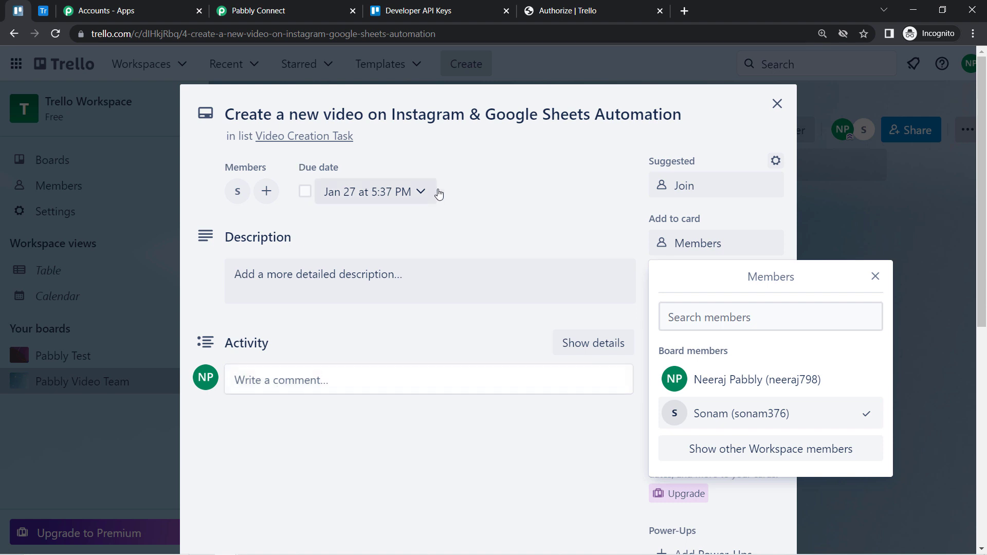
left_click(486, 181)
Step: Save the card description "Kindly create a video on integration Google Sheets & Instagram" and return to Pabbly Connect
left_click(283, 275)
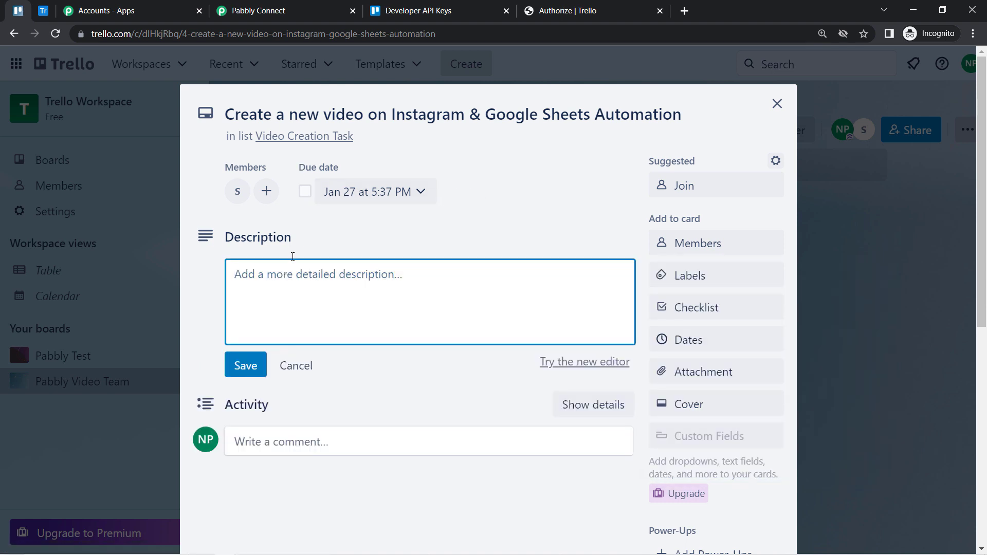
type("Kindly crea")
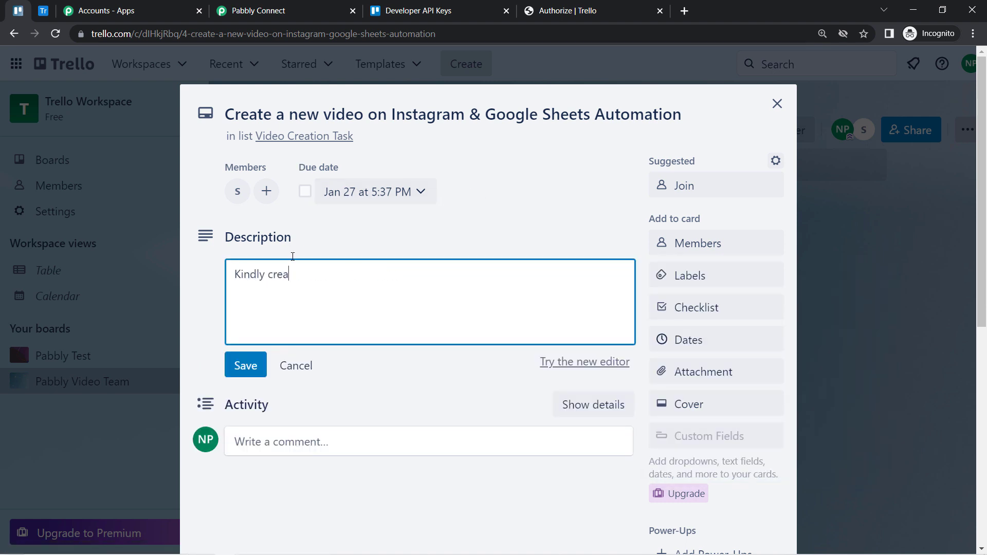
type("te a video on integratio")
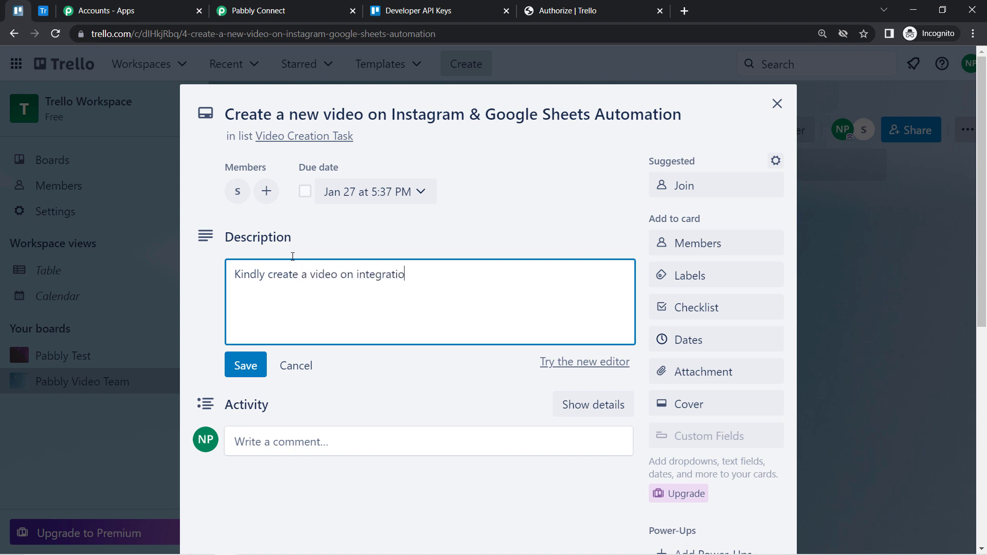
type("n Google Sheets & Instagram")
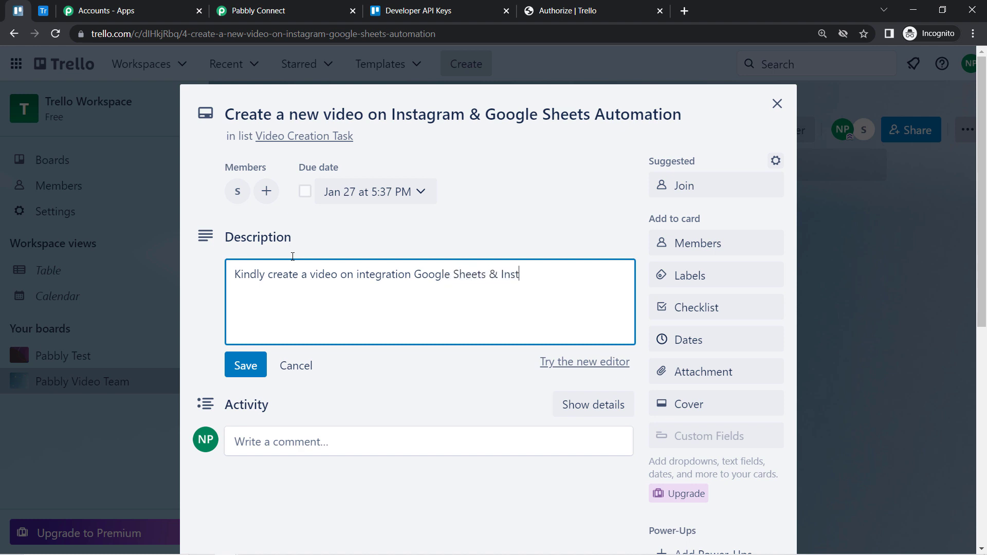
left_click(247, 368)
left_click(259, 11)
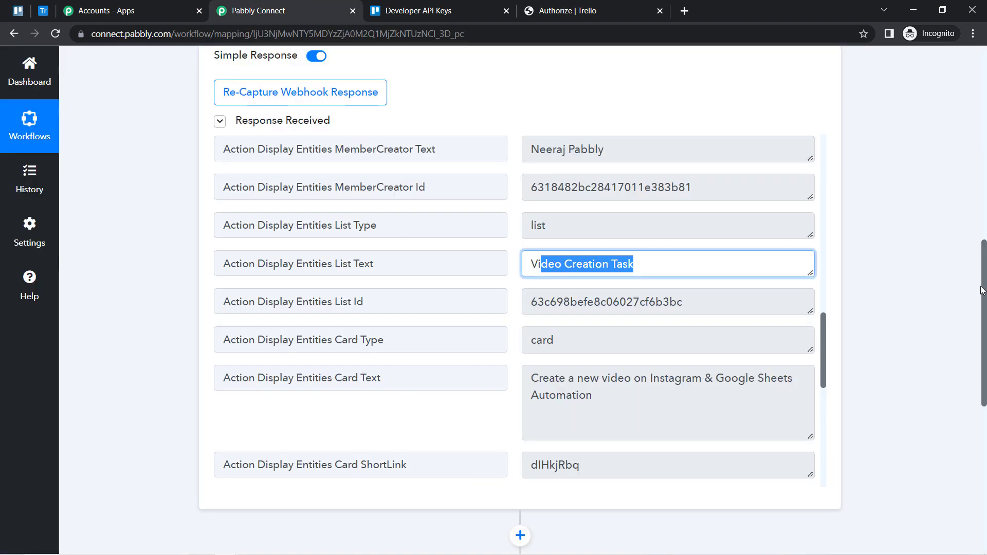
Step: Expand the workflow's second step and choose Delay by Pabbly as its action app
left_click_drag(984, 291, 983, 408)
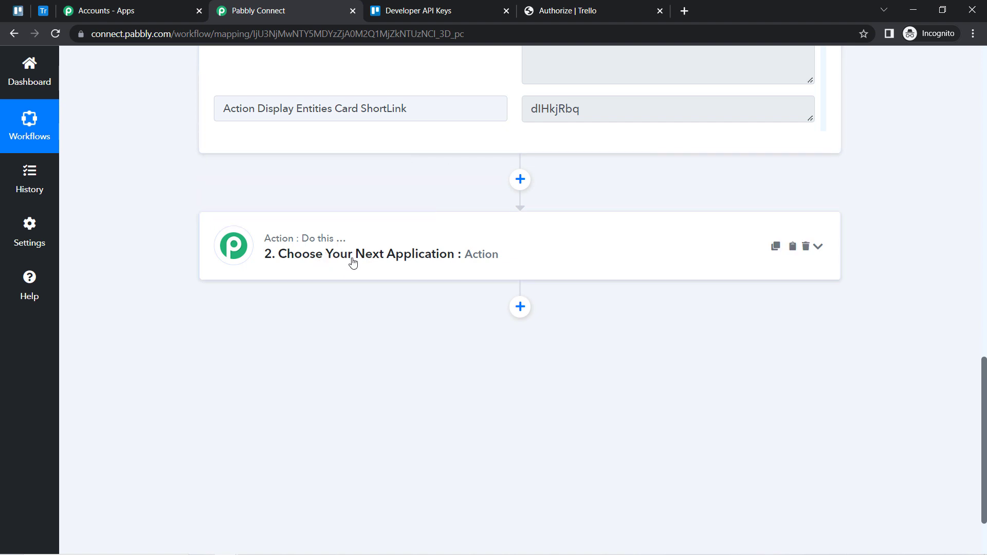
left_click(335, 255)
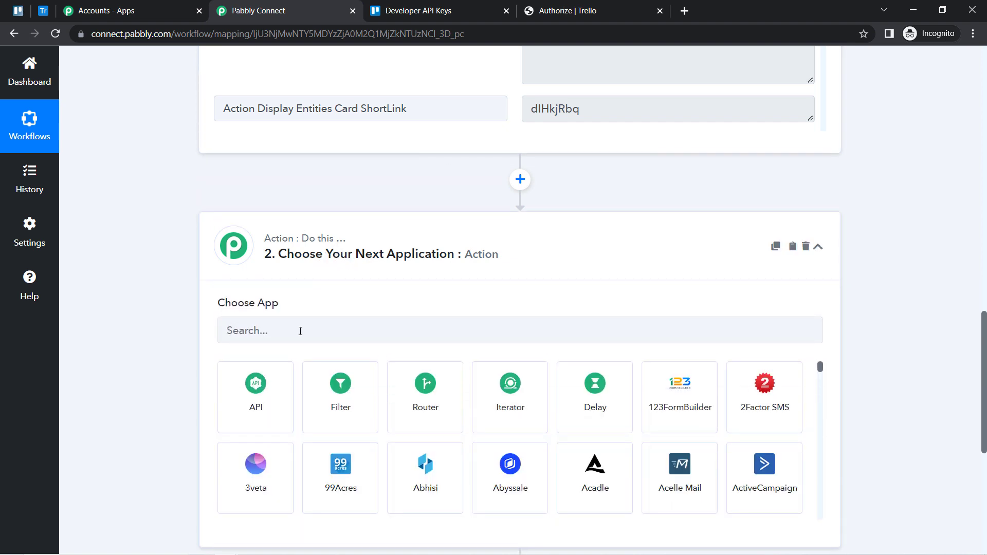
left_click(272, 337)
type("delay")
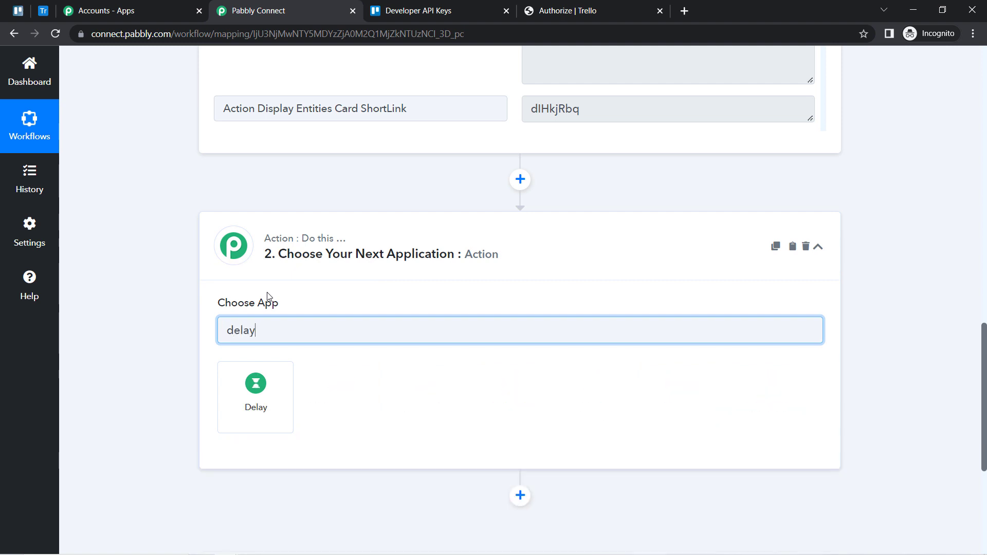
left_click(255, 396)
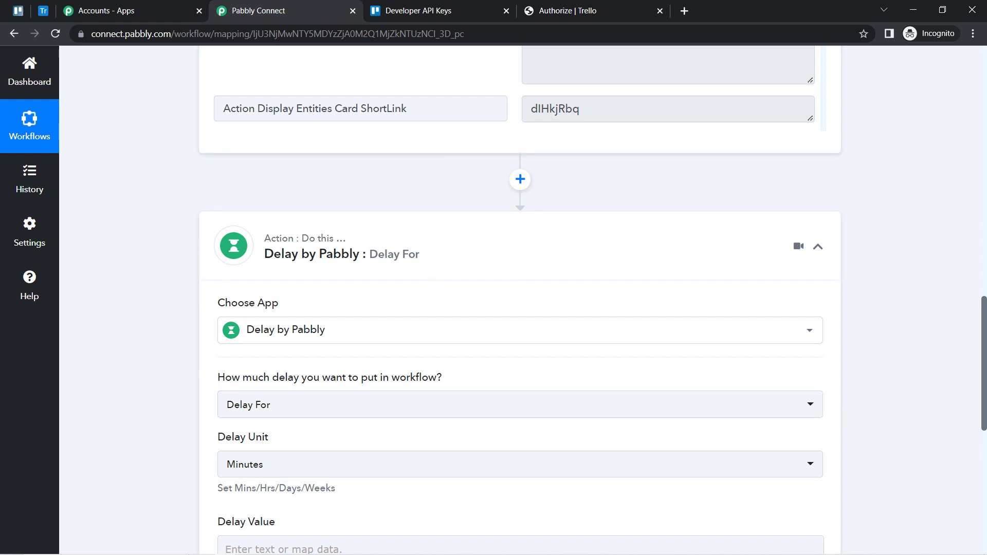
Step: Check the card's details in Trello and, back in Pabbly Connect, configure the action as Delay For 10 minutes
scroll(985, 367, "down", 3)
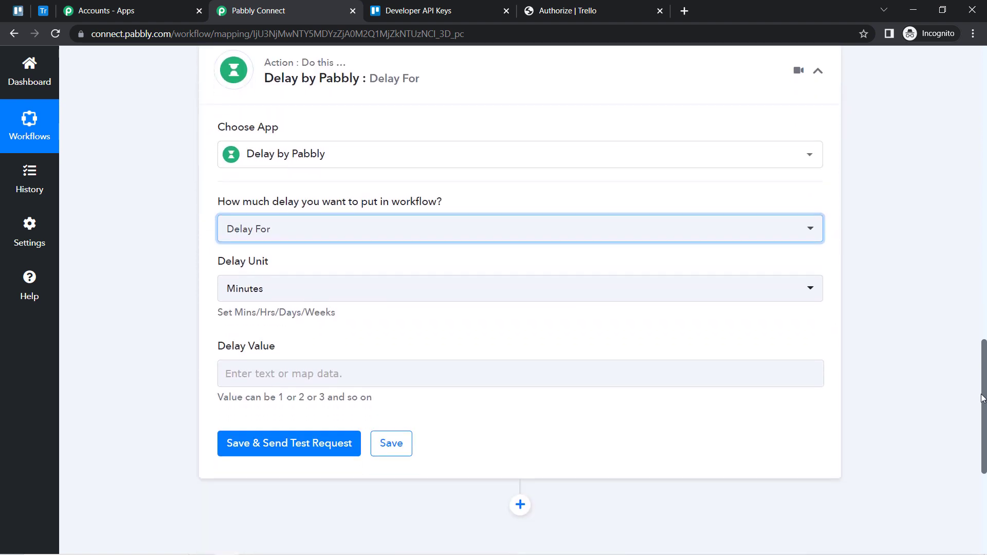
scroll(981, 389, "up", 1)
left_click(18, 10)
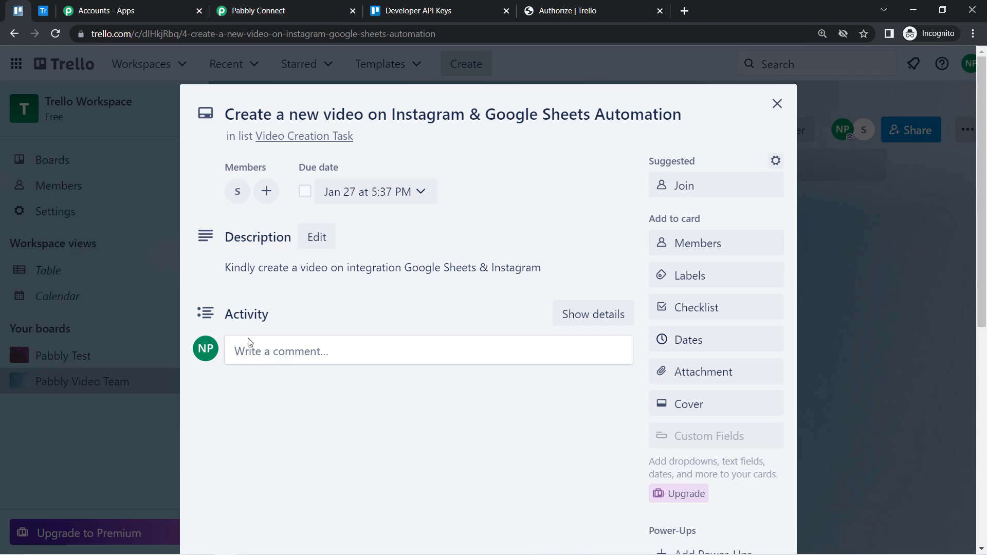
left_click(244, 5)
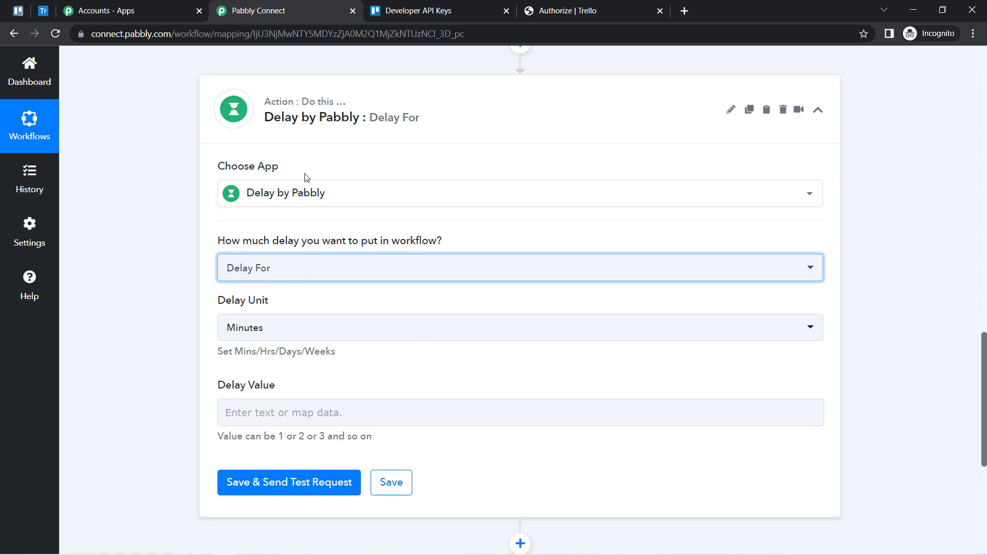
left_click(256, 275)
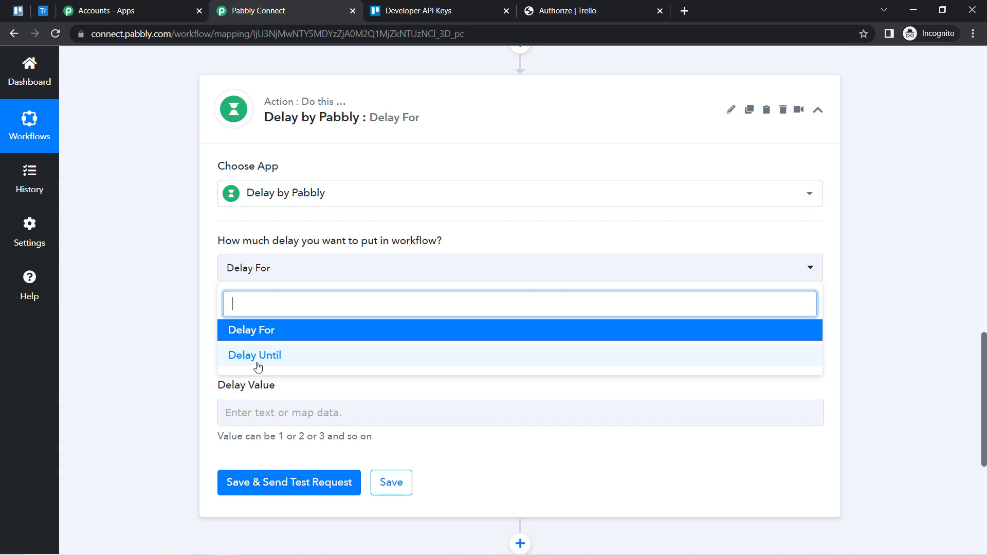
left_click(257, 335)
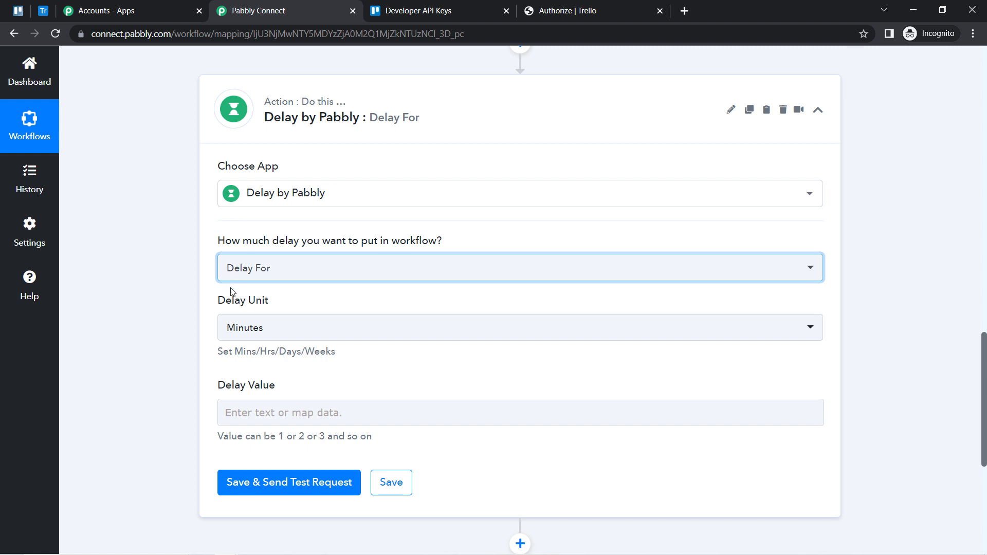
left_click(229, 412)
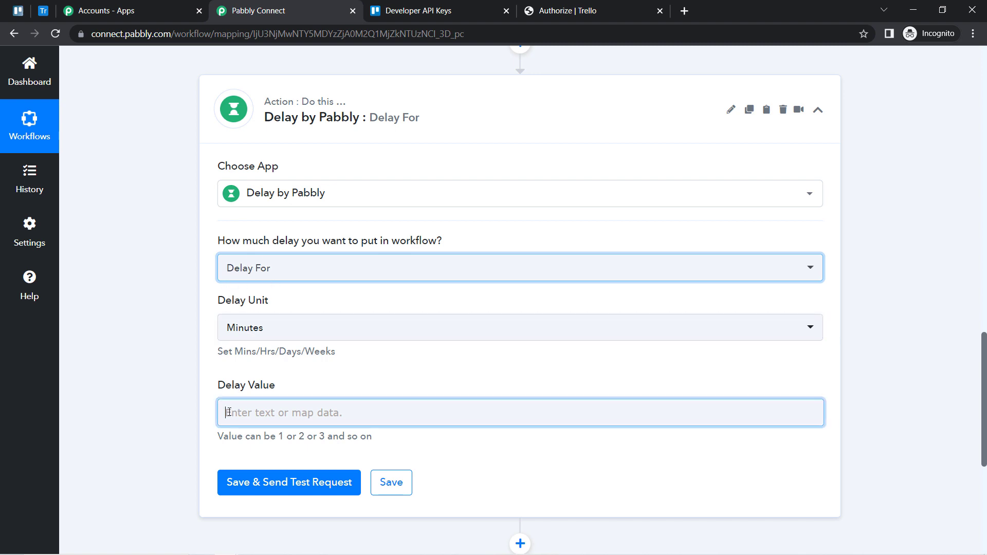
type("10")
left_click(138, 432)
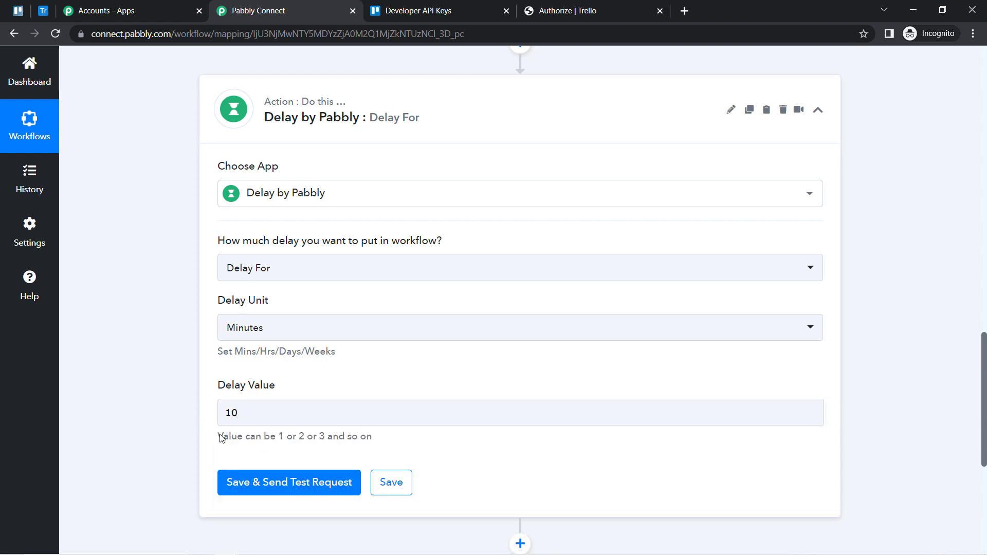
Step: Save the 10-minute delay action with a test request and check the message in its response
left_click(236, 478)
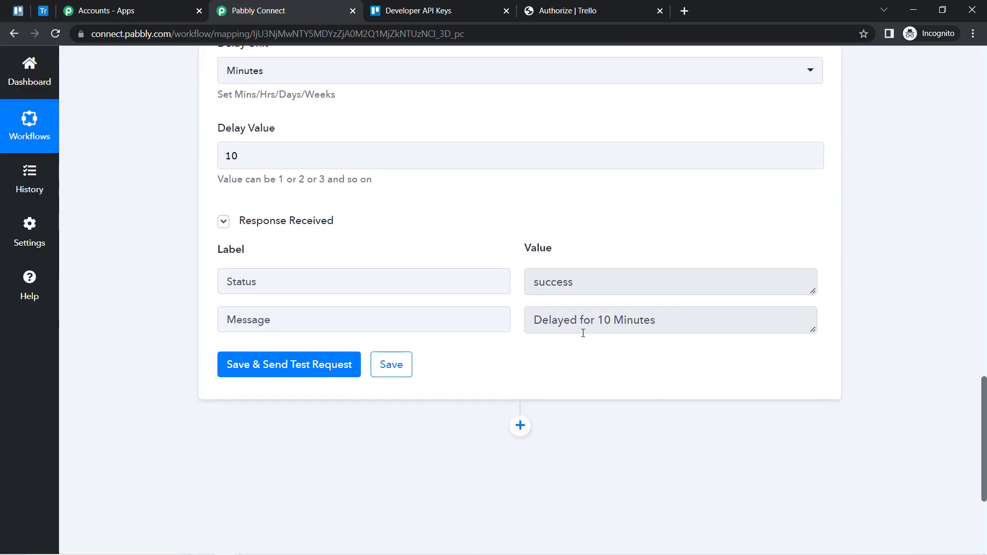
left_click_drag(552, 320, 662, 325)
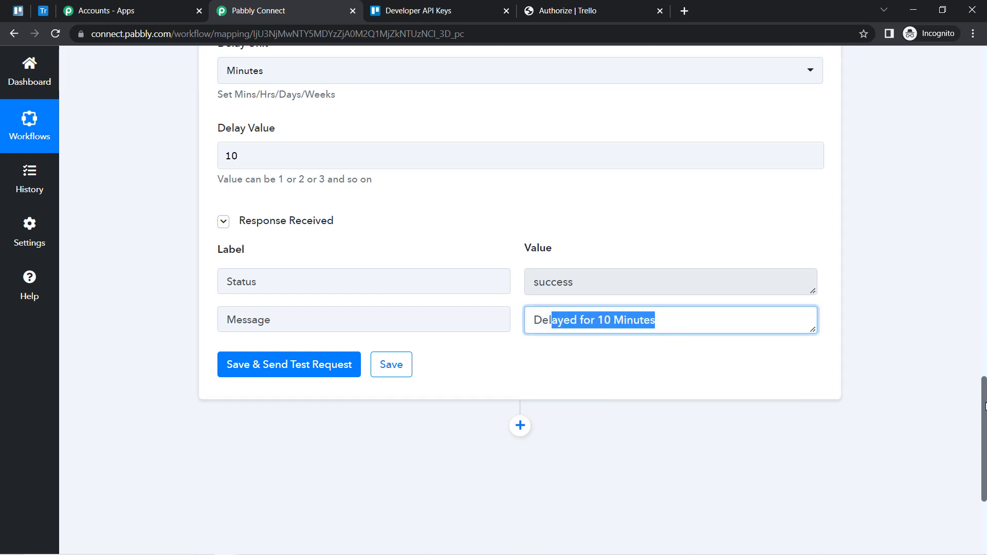
Step: Add an action after the delay using Trello as the app and Get a Card as the action event
scroll(986, 406, "down", 3)
left_click(515, 259)
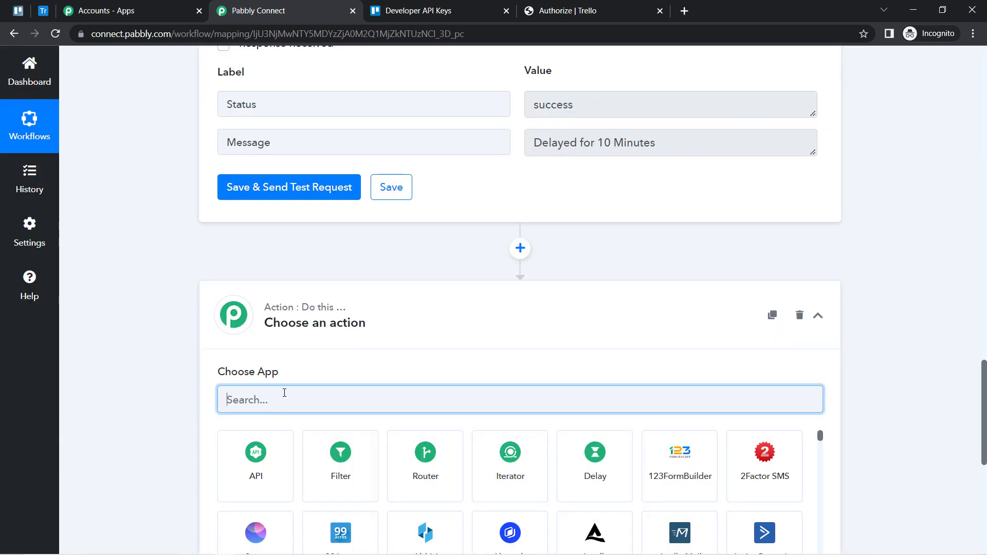
type("trell")
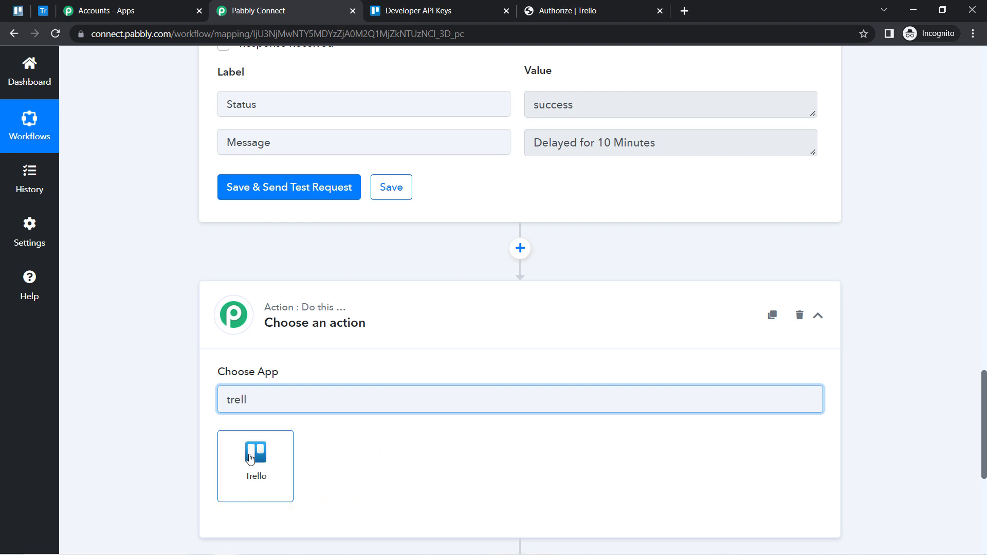
left_click(250, 457)
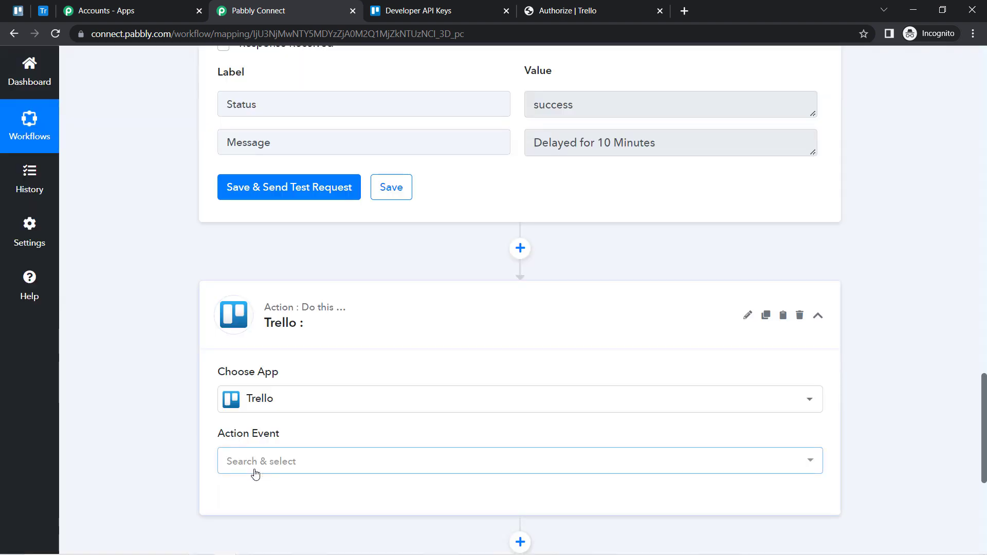
left_click(255, 473)
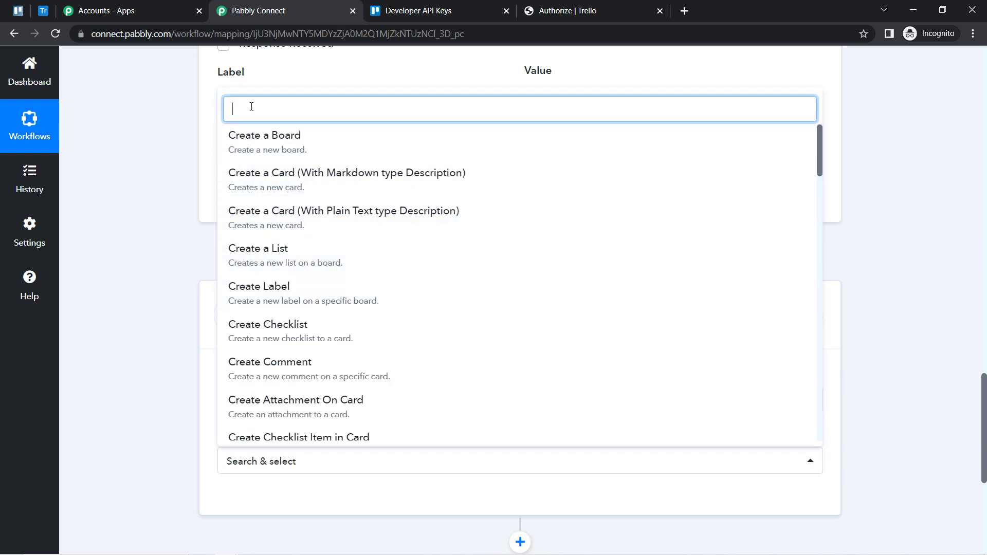
type("get")
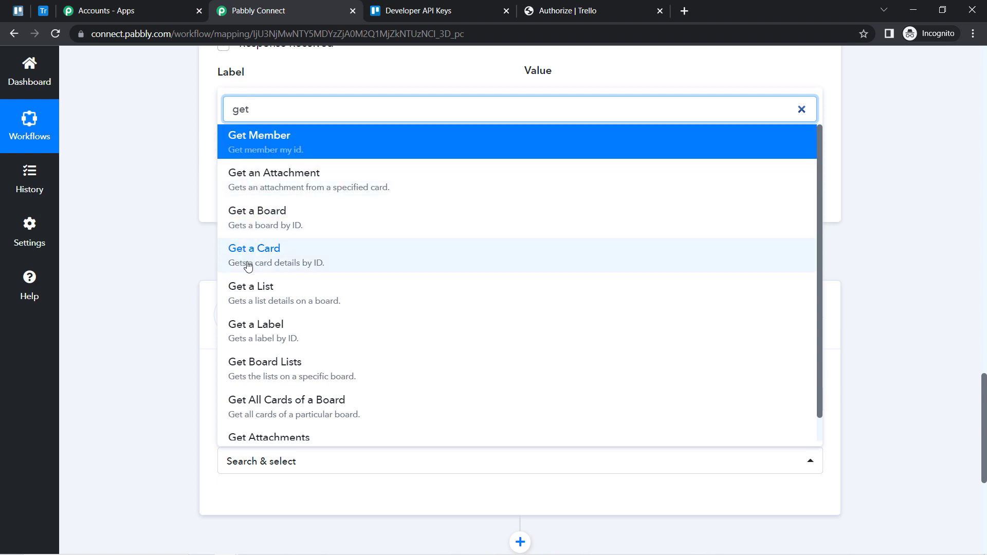
left_click(325, 268)
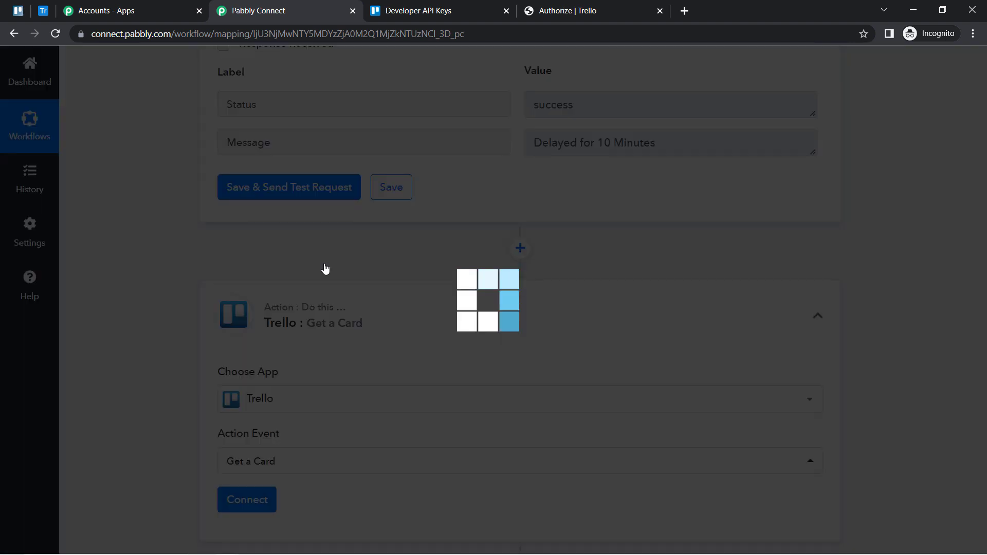
Step: Connect the Get a Card action through the existing connection Trello #2, and check the card in Trello before returning to Pabbly Connect
left_click(251, 500)
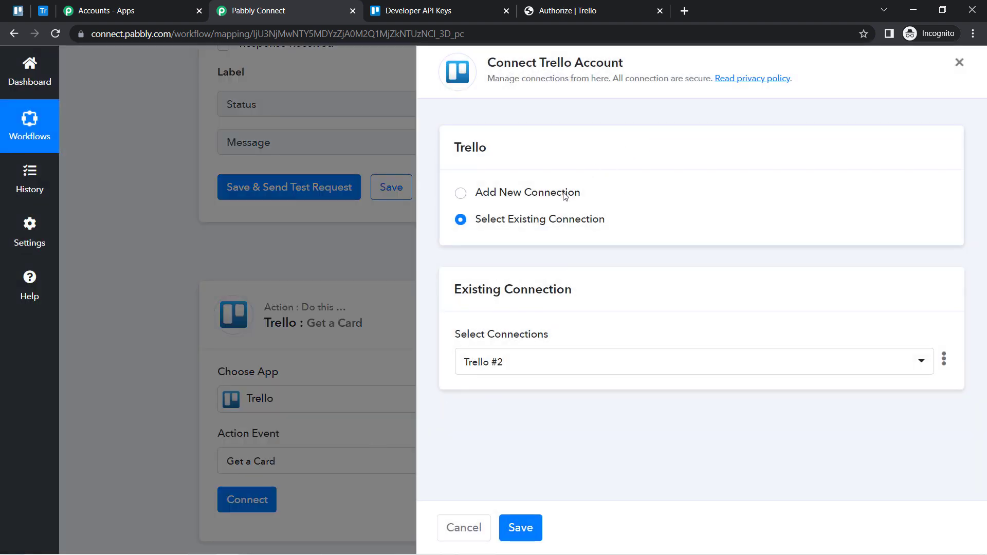
left_click(521, 528)
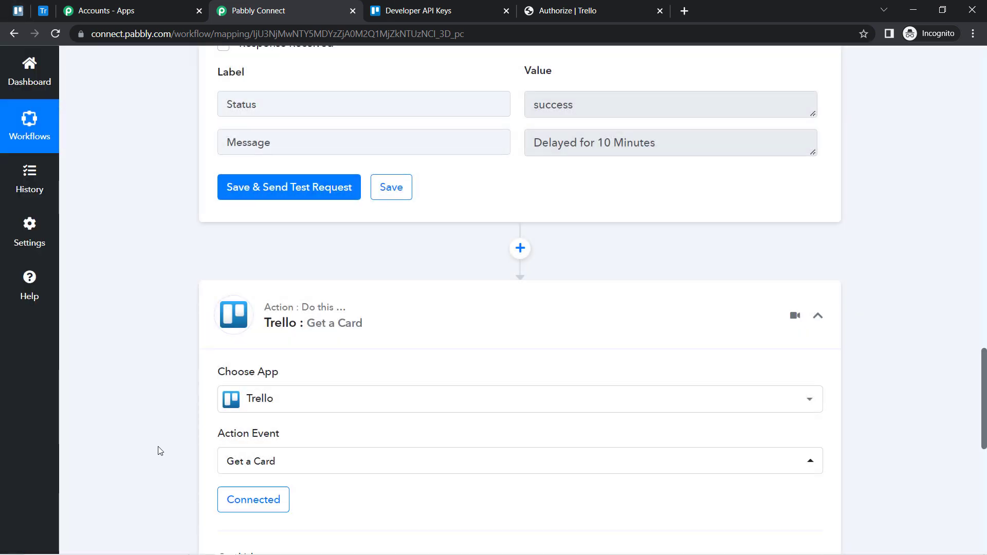
scroll(160, 451, "down", 5)
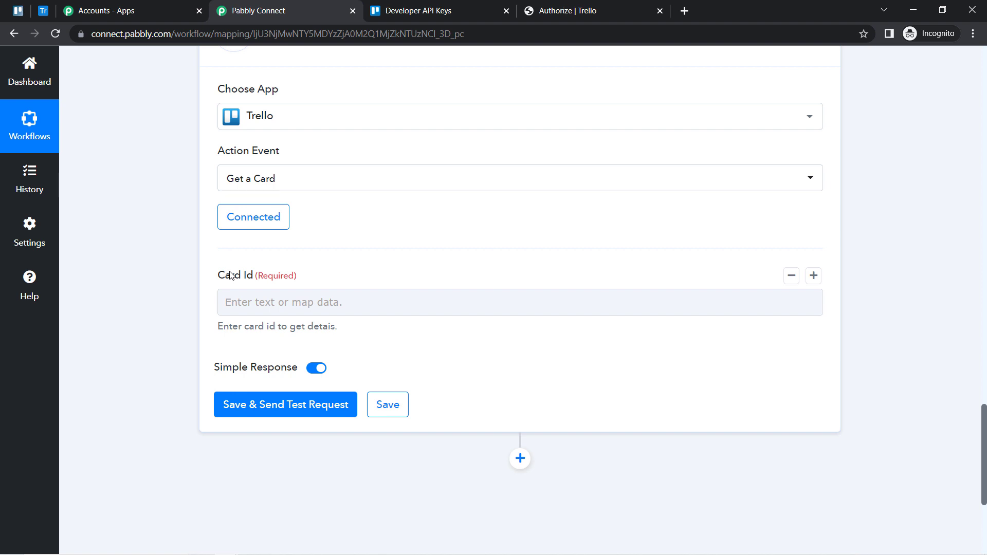
left_click(16, 11)
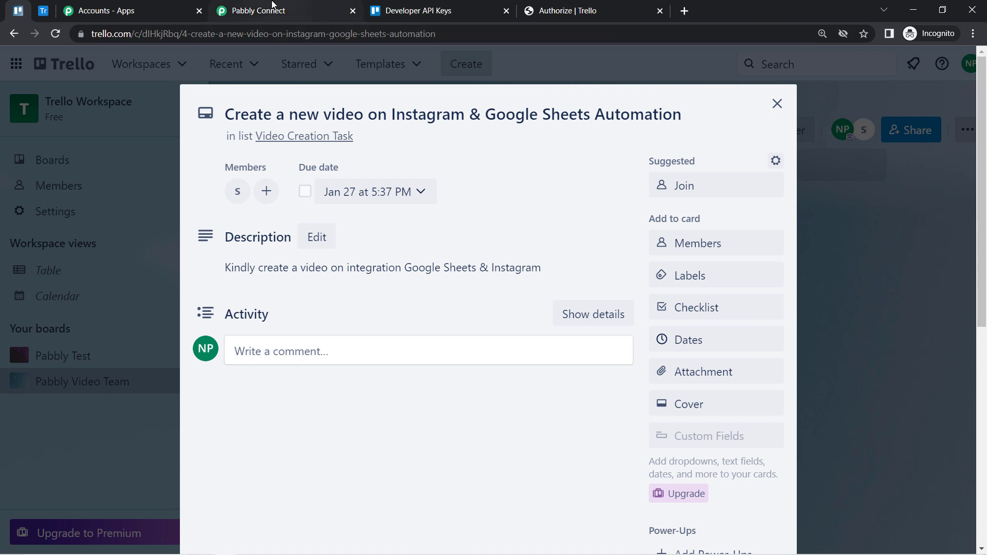
left_click(290, 12)
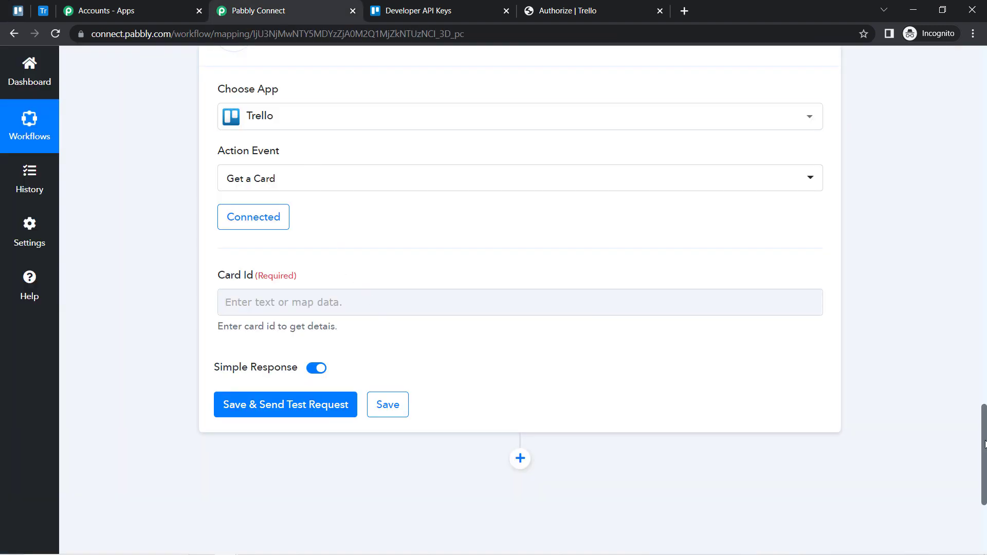
Step: Search the New Card trigger's response for "card" and copy the label Action Data Card Id
left_click_drag(985, 444, 972, 209)
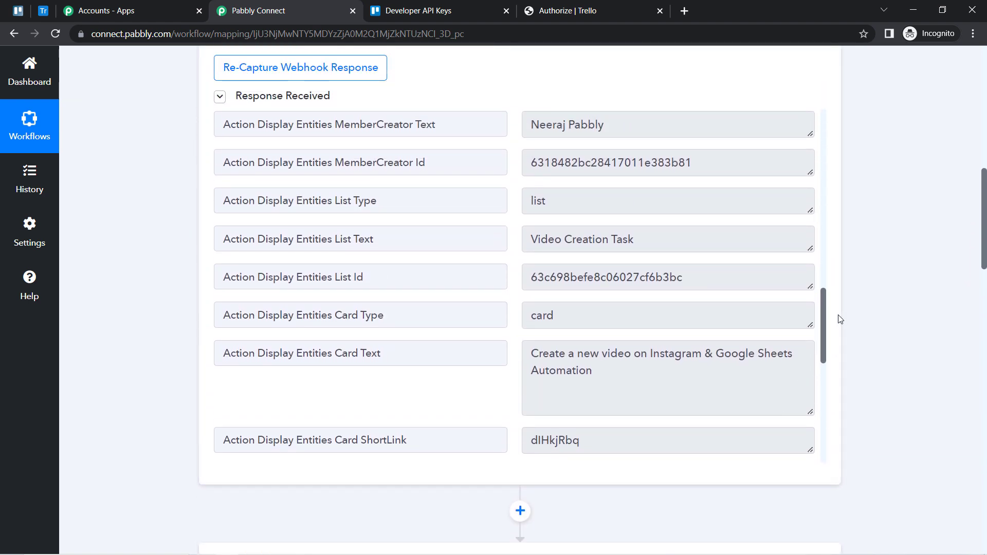
left_click_drag(824, 337, 815, 149)
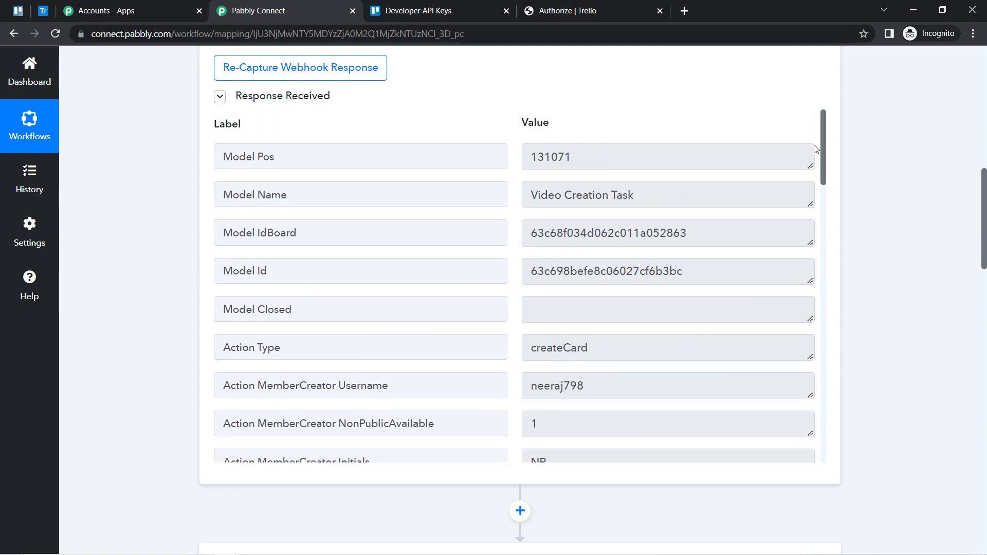
key("ctrl+f")
type("c")
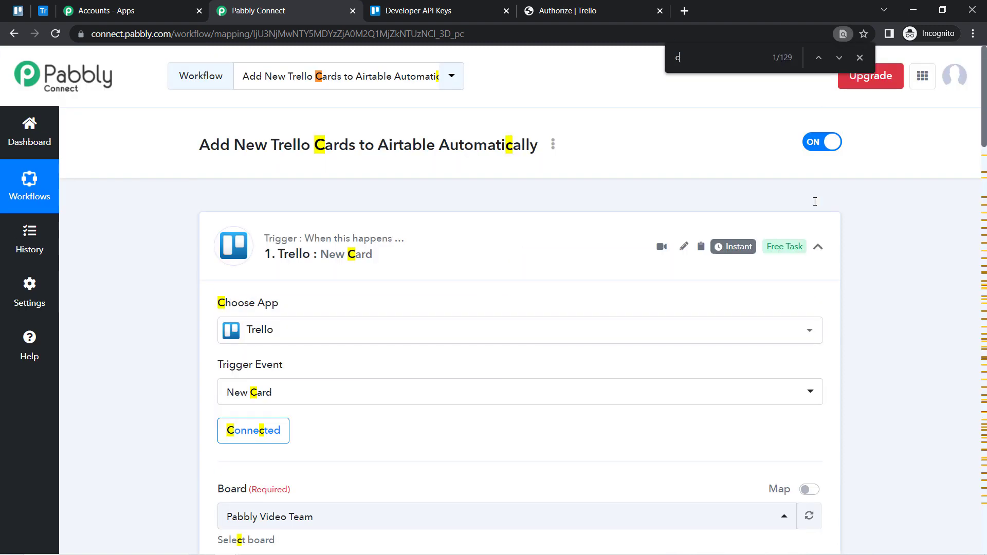
type("ard")
key("Return")
key("Return")
key("Return")
key("Return")
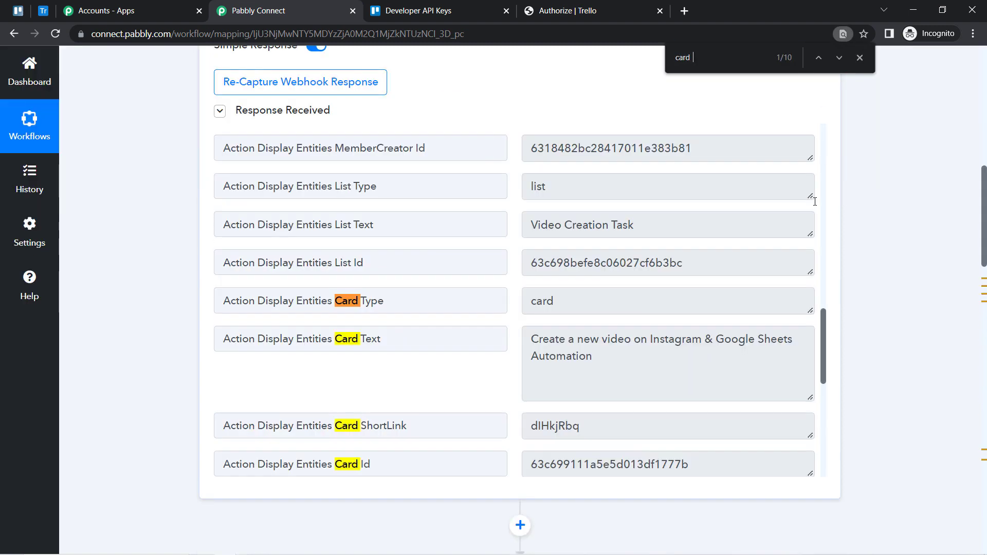
scroll(818, 364, "down", 5)
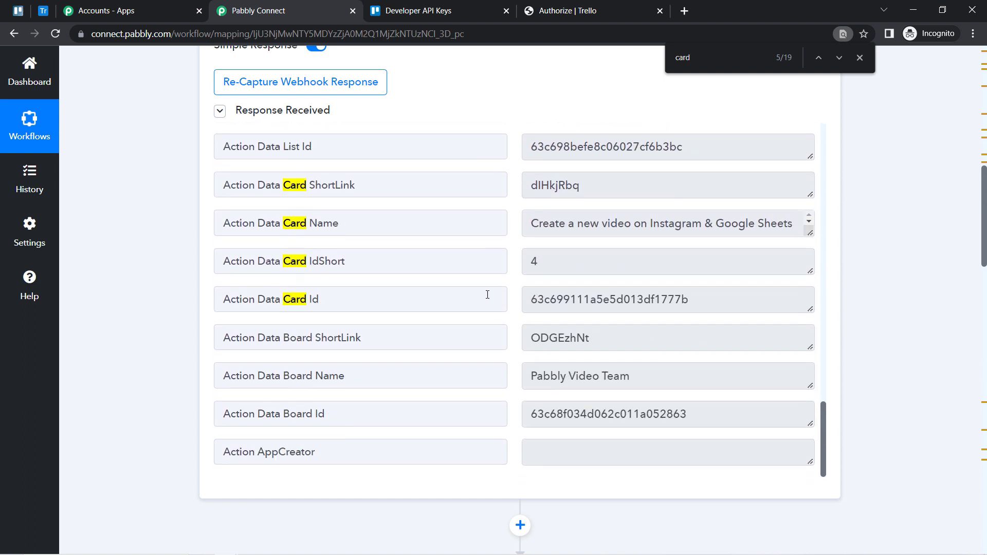
double_click(557, 300)
left_click(281, 296)
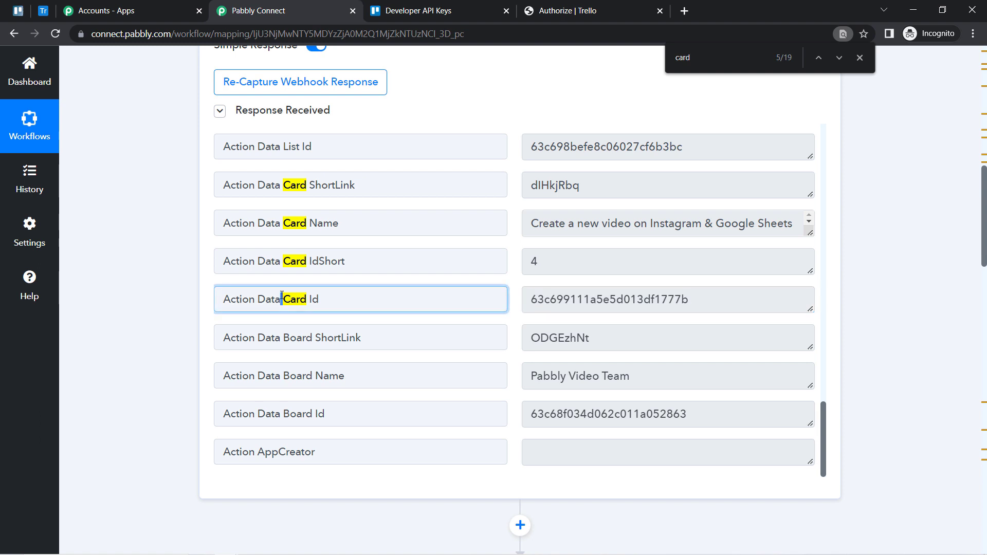
key("ctrl+a")
key("ctrl+c")
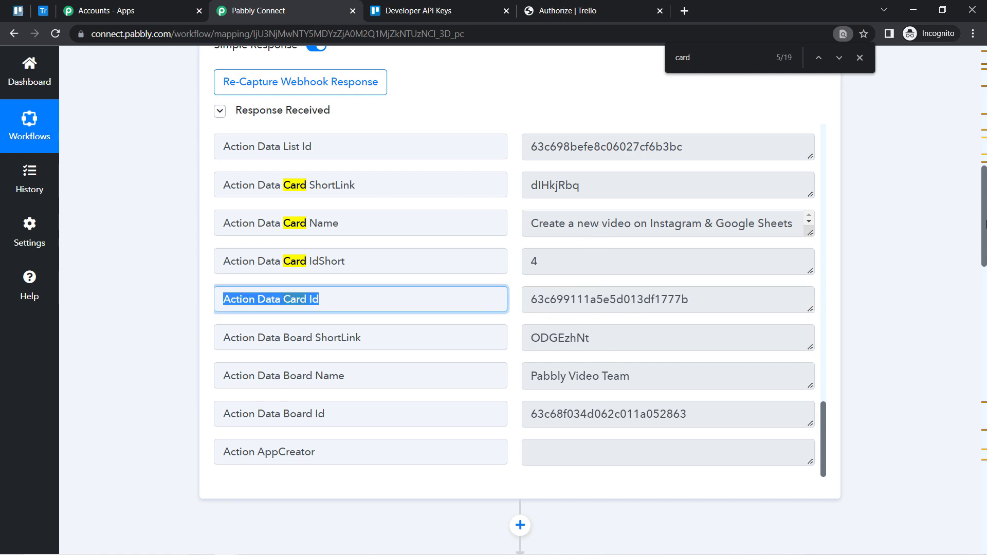
Step: Map Action Data Card Id from Trello: New Card to the Get a Card action's Card Id, then save it with a test request
left_click_drag(985, 216, 984, 455)
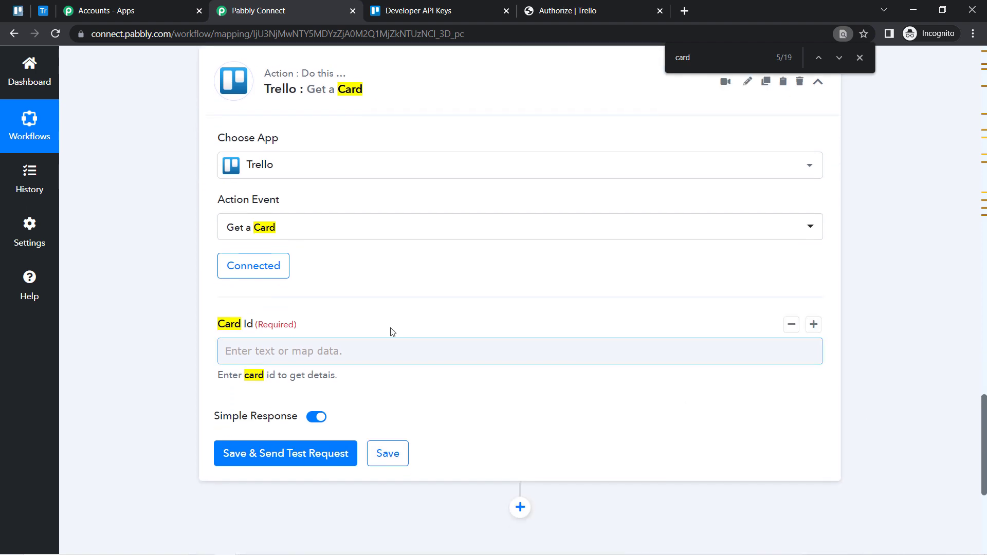
left_click(317, 351)
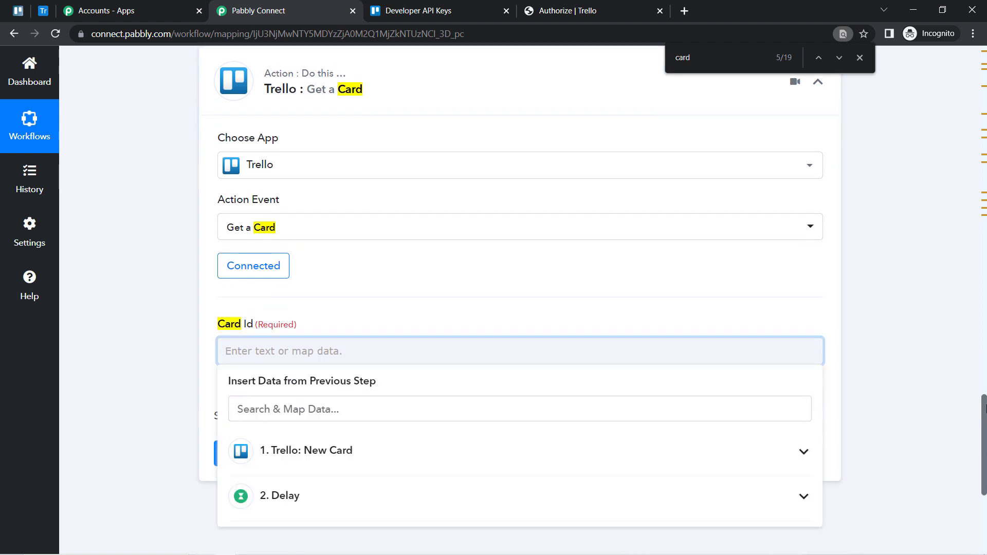
left_click_drag(985, 408, 984, 444)
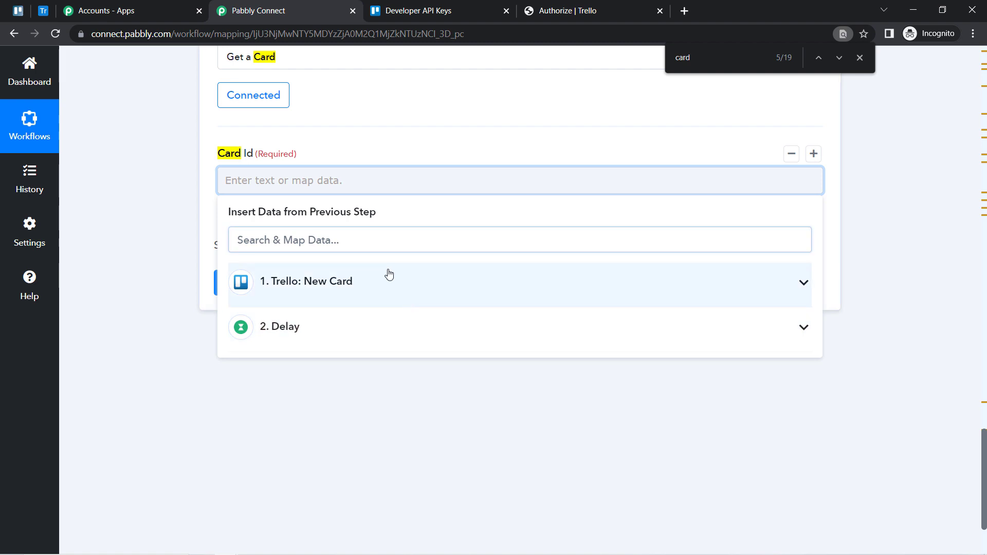
left_click(390, 276)
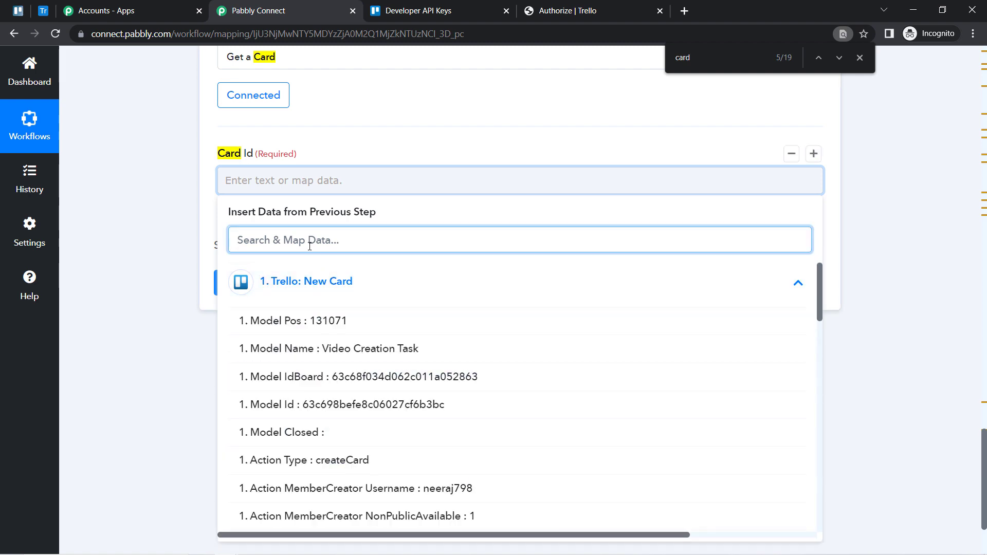
key("ctrl+v")
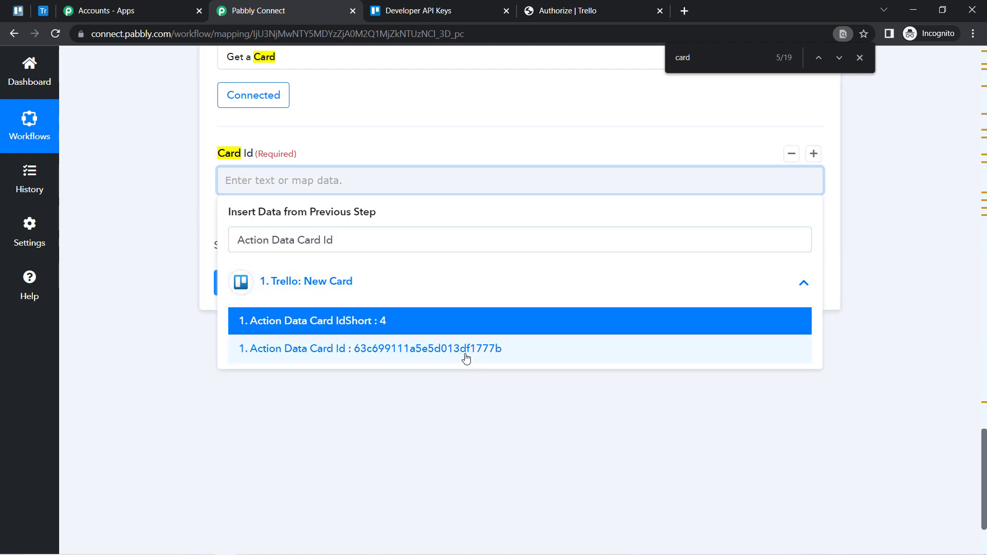
left_click(466, 349)
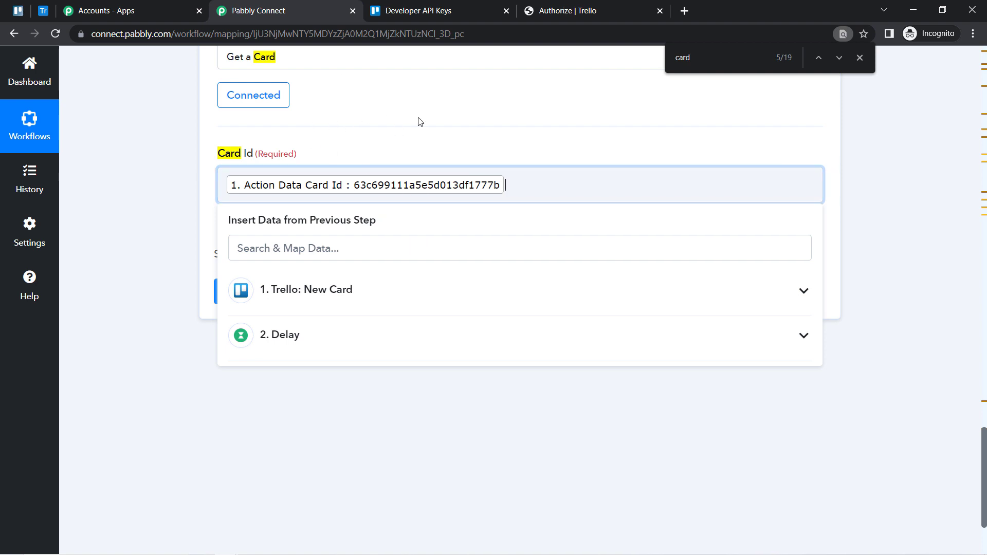
left_click(184, 262)
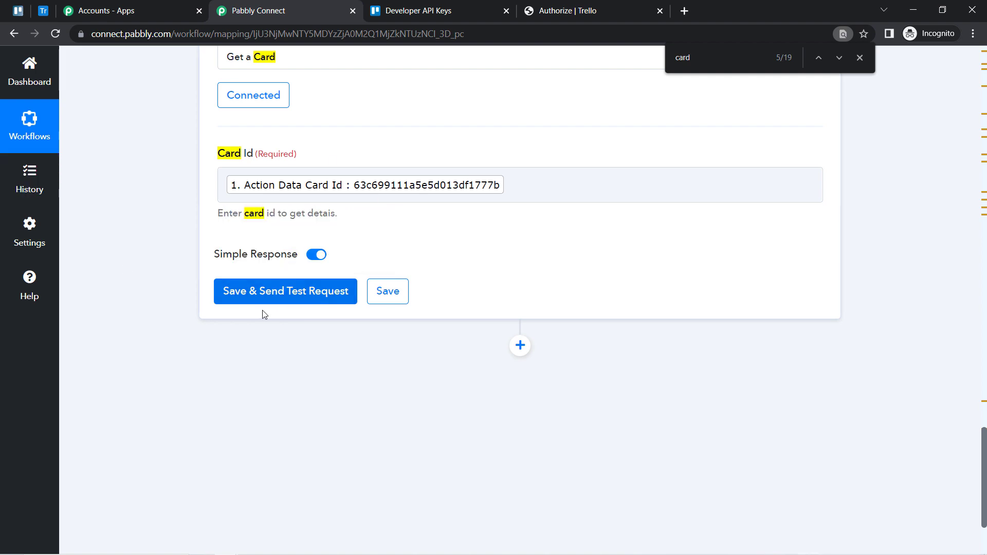
left_click(247, 304)
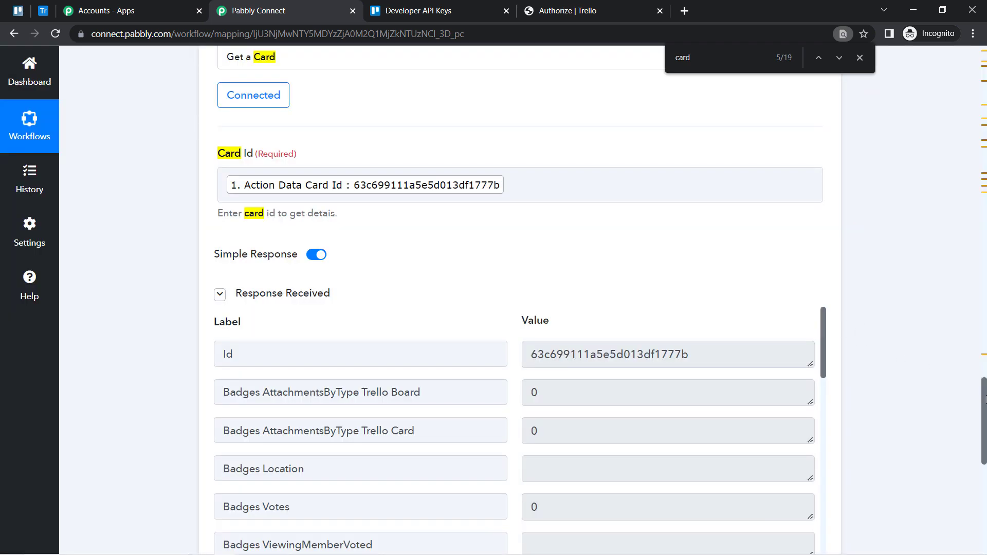
Step: Examine the Get a Card response for the card's due date and full description
scroll(985, 398, "down", 3)
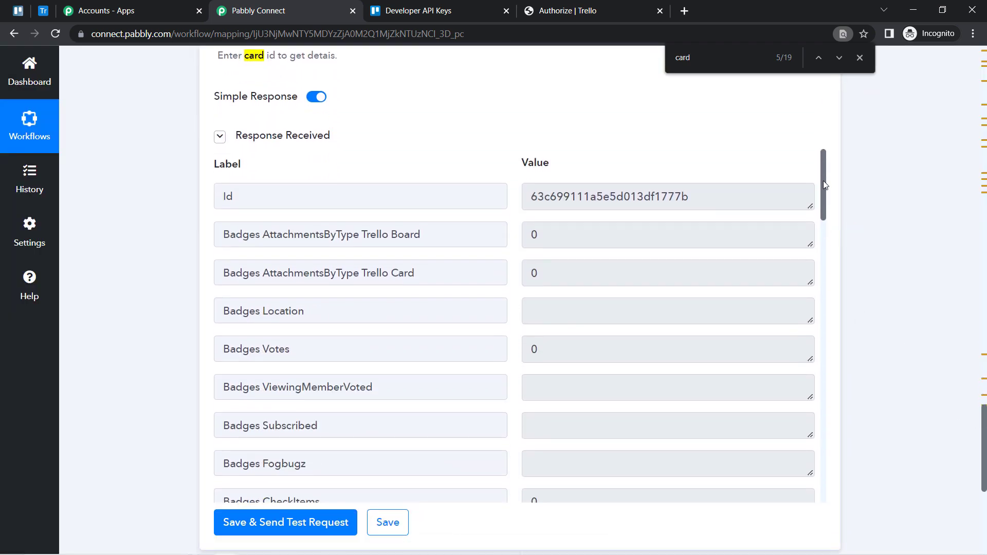
left_click_drag(823, 181, 825, 285)
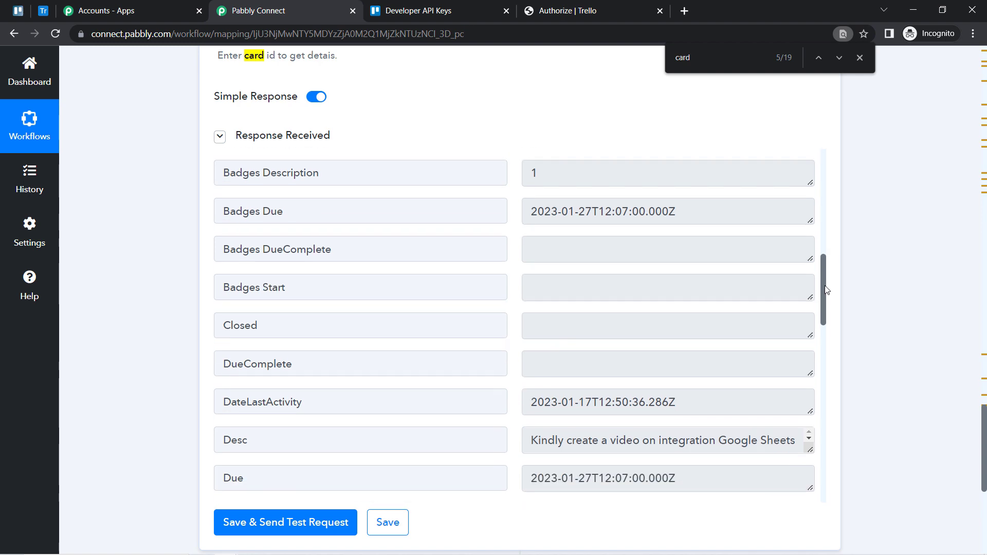
scroll(676, 274, "up", 1)
left_click(418, 251)
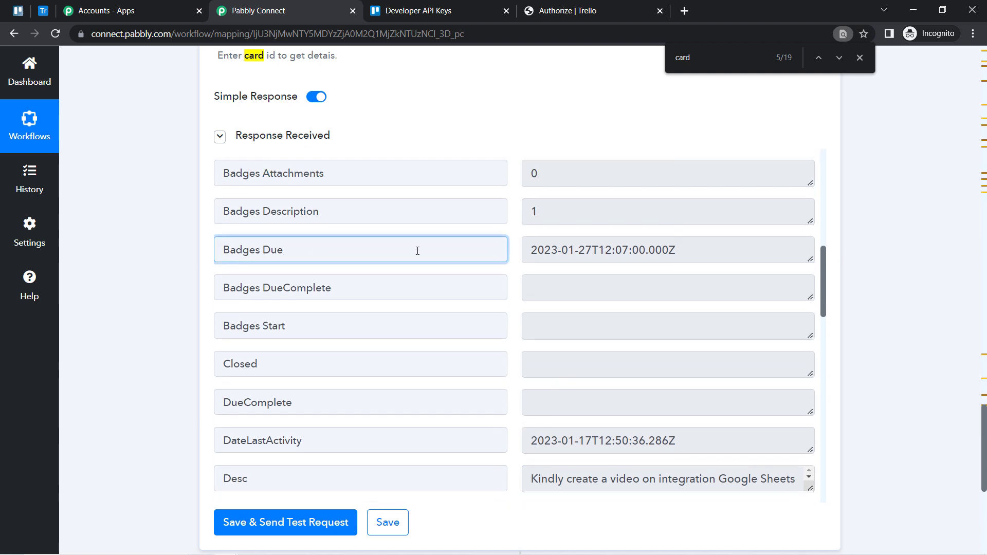
left_click_drag(596, 251, 546, 250)
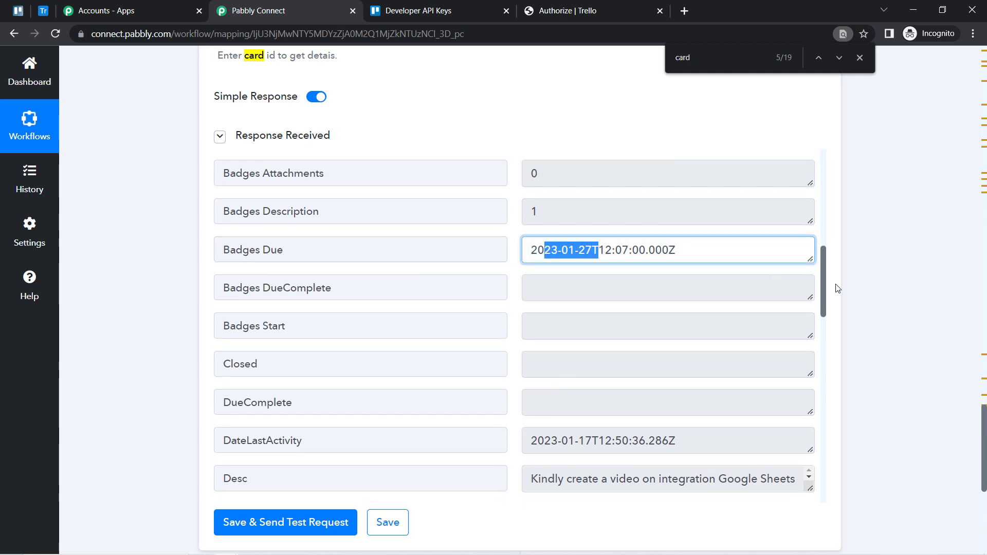
scroll(823, 280, "down", 5)
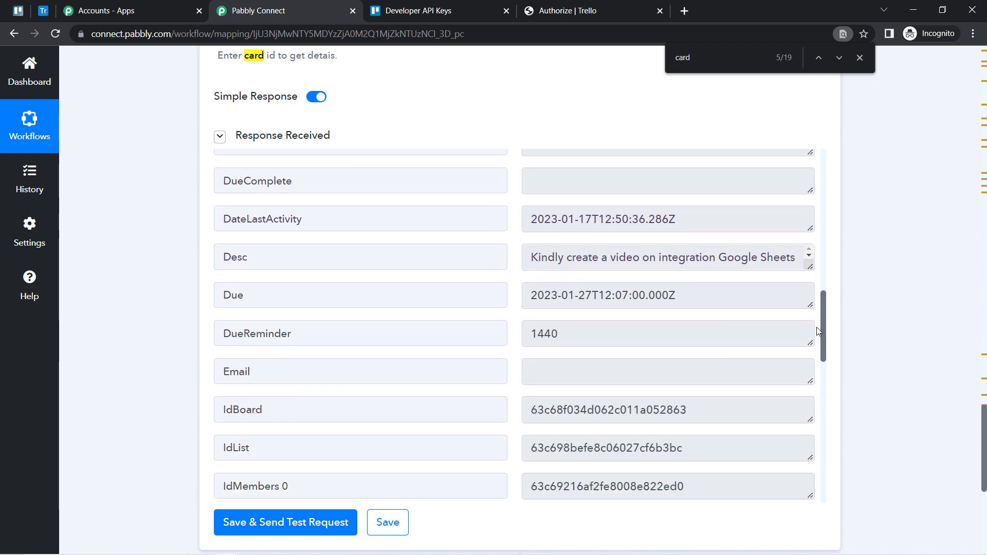
left_click_drag(807, 266, 809, 317)
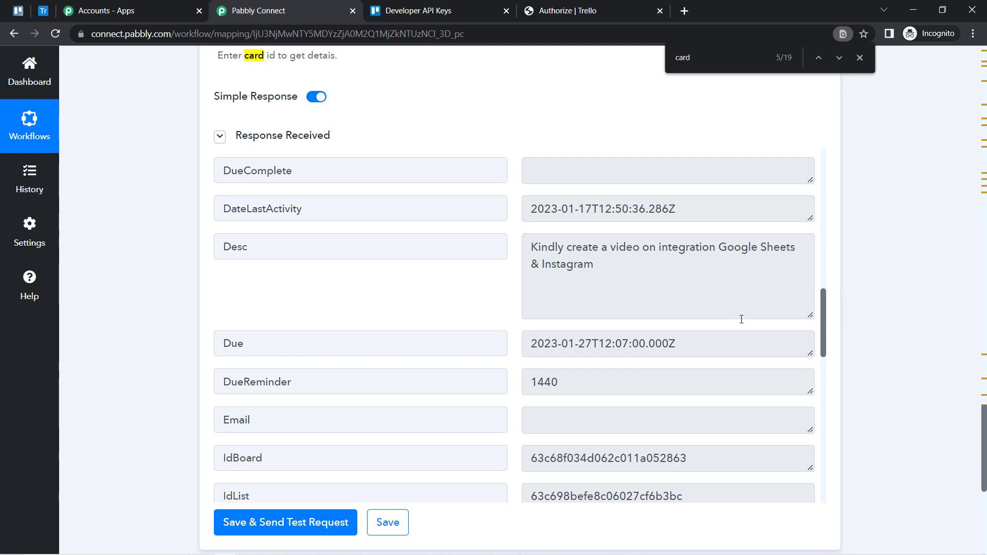
left_click_drag(551, 344, 622, 353)
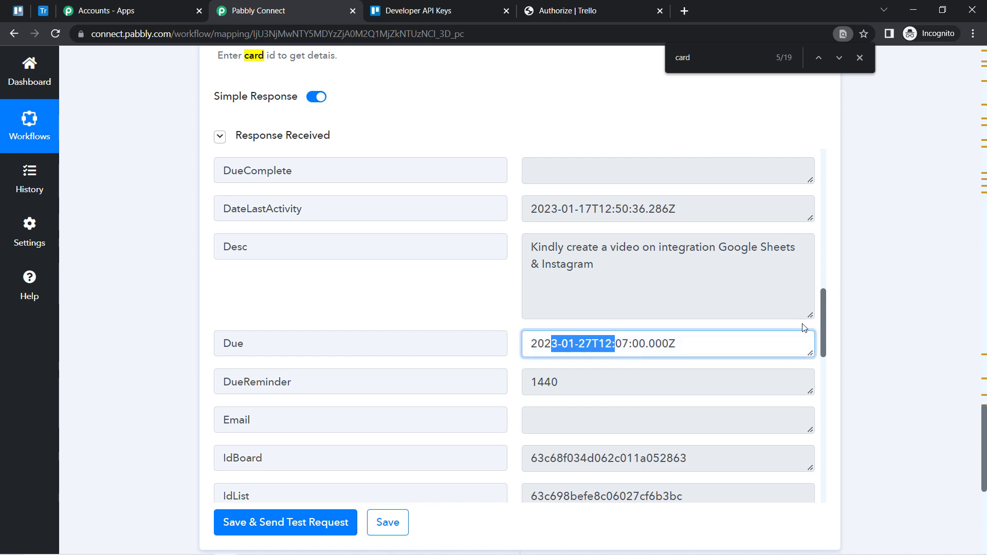
Step: Add an Airtable action with the Create Record event after the Get a Card step
left_click_drag(825, 312, 823, 395)
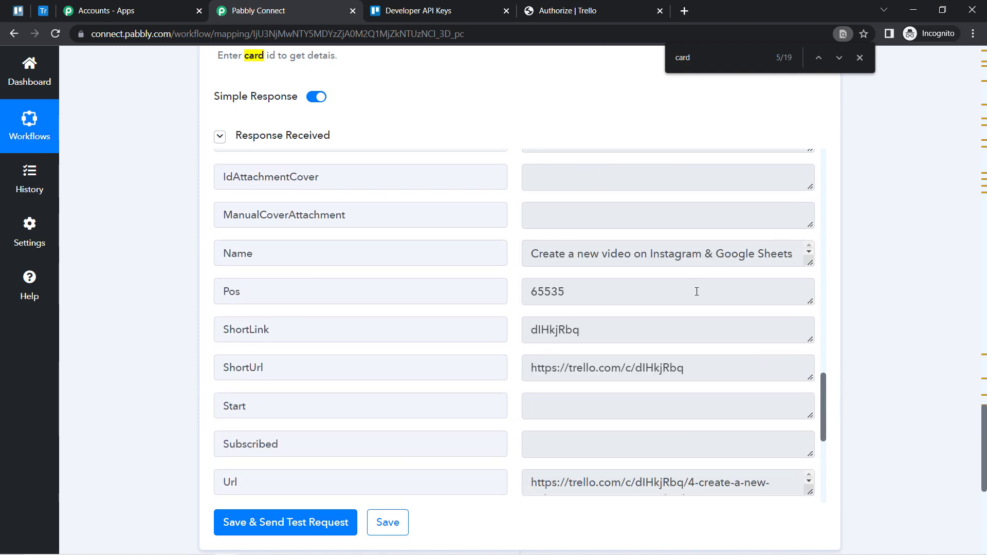
left_click_drag(824, 397, 798, 351)
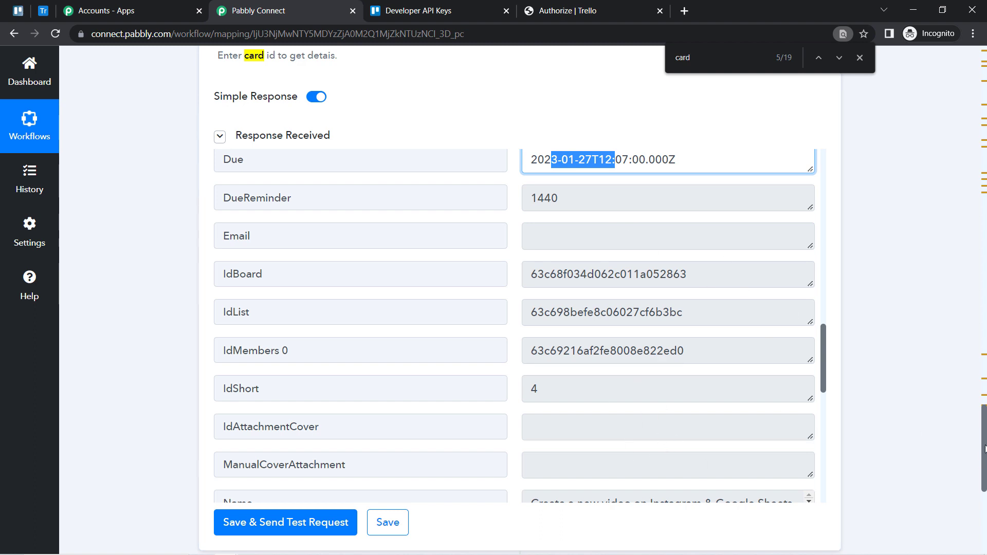
scroll(983, 440, "down", 7)
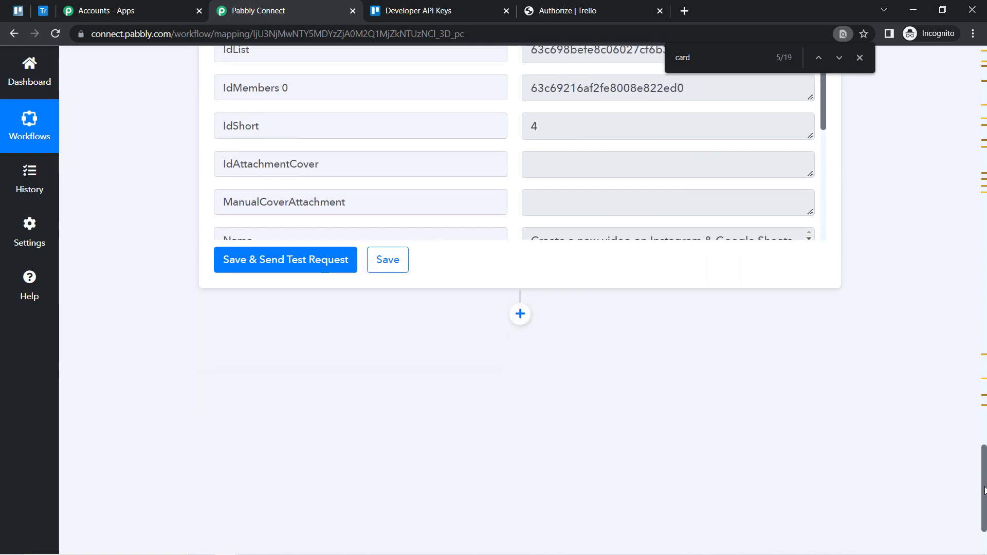
left_click(519, 211)
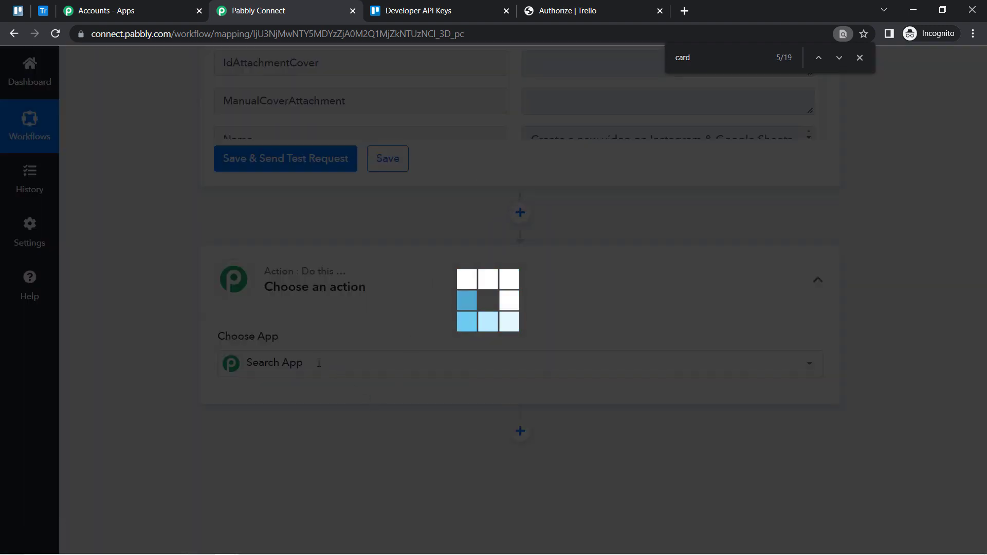
type("ai")
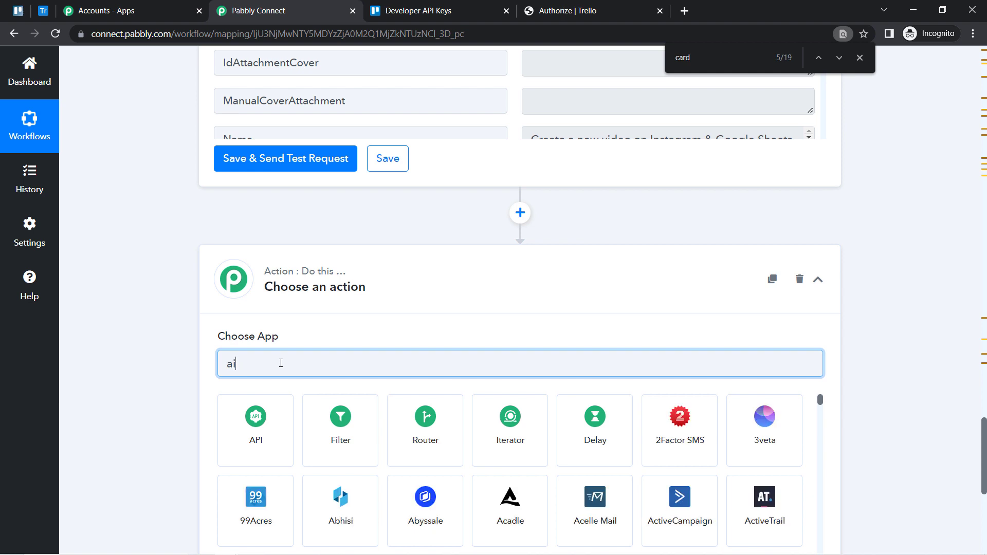
type("rt")
left_click(263, 435)
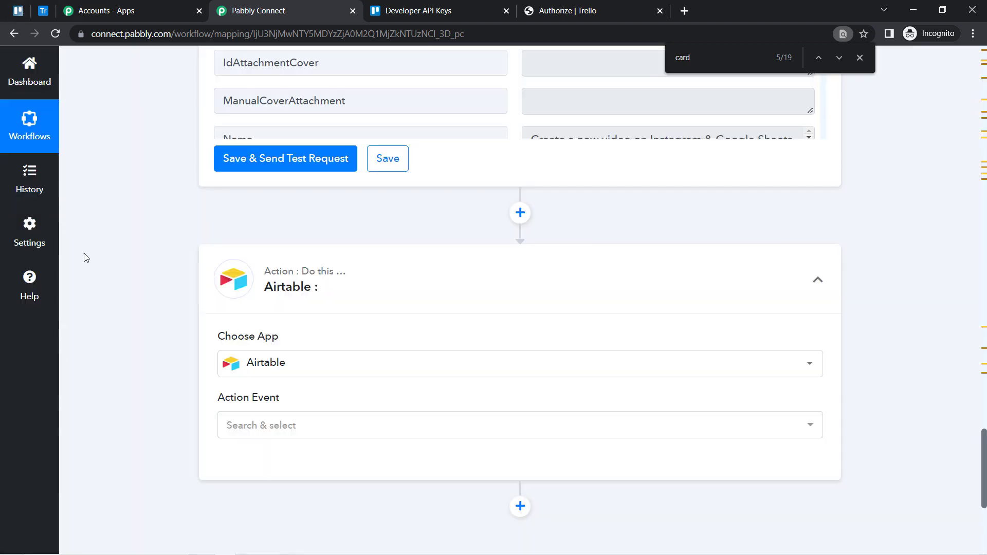
left_click(232, 425)
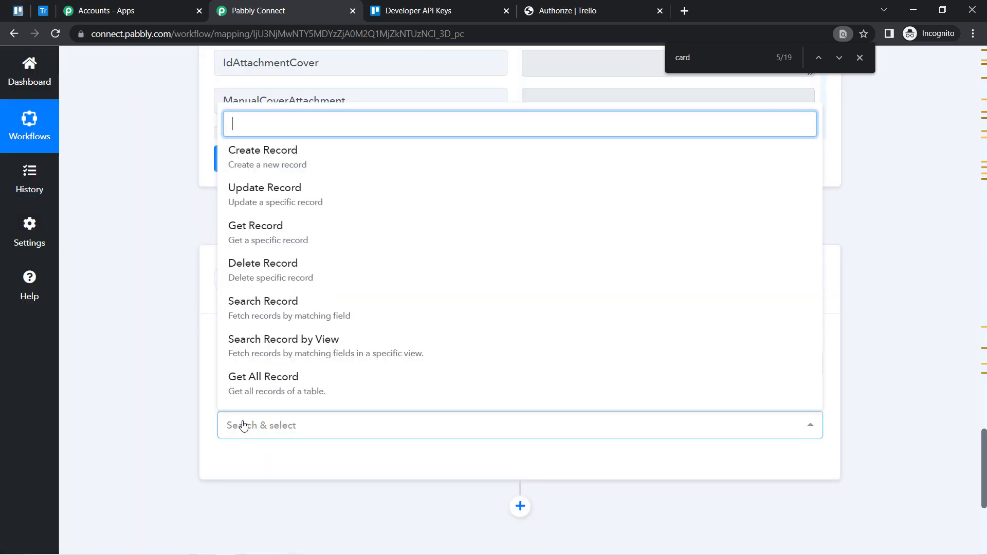
left_click(273, 155)
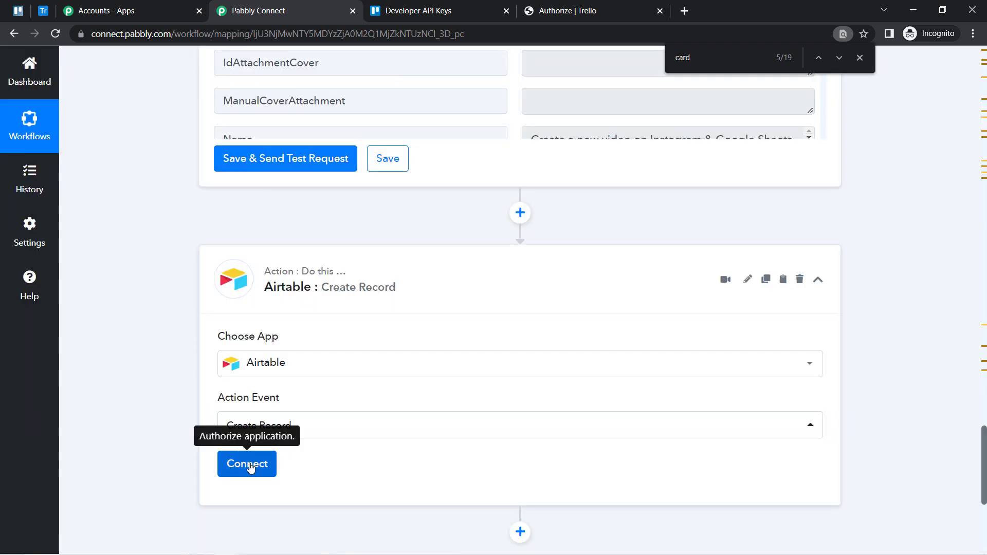
Step: Start a new connection for the Airtable action and open the linked Airtable account page in a new tab
left_click(249, 464)
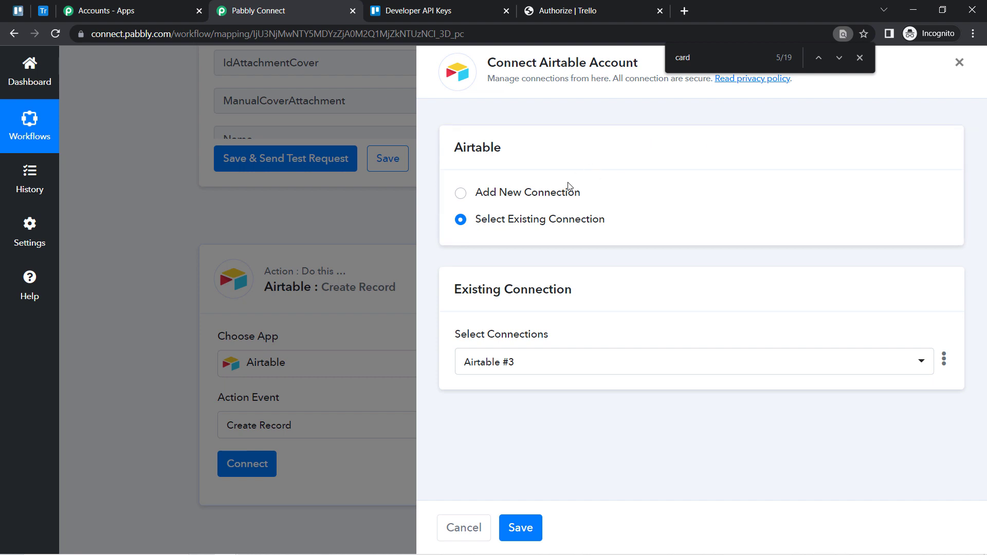
left_click(560, 193)
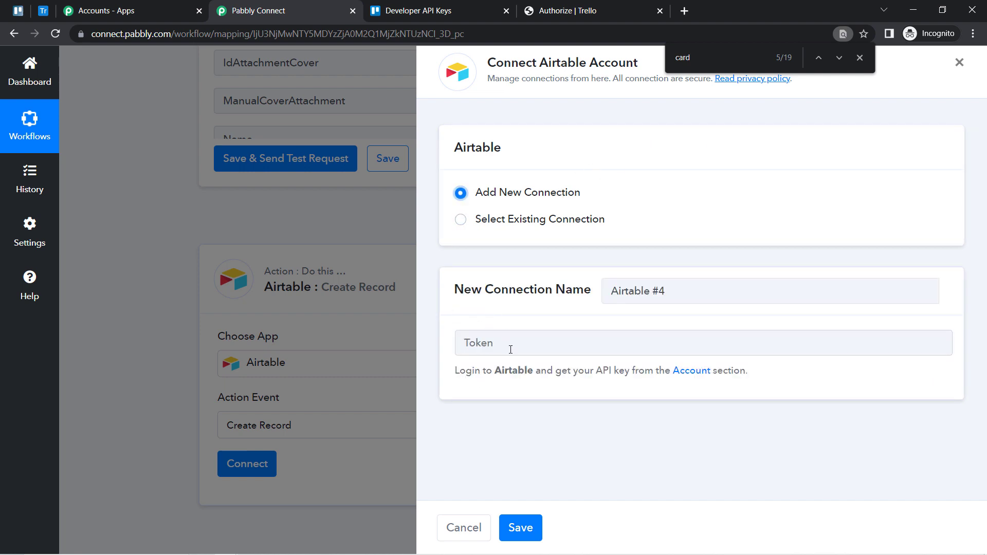
right_click(697, 372)
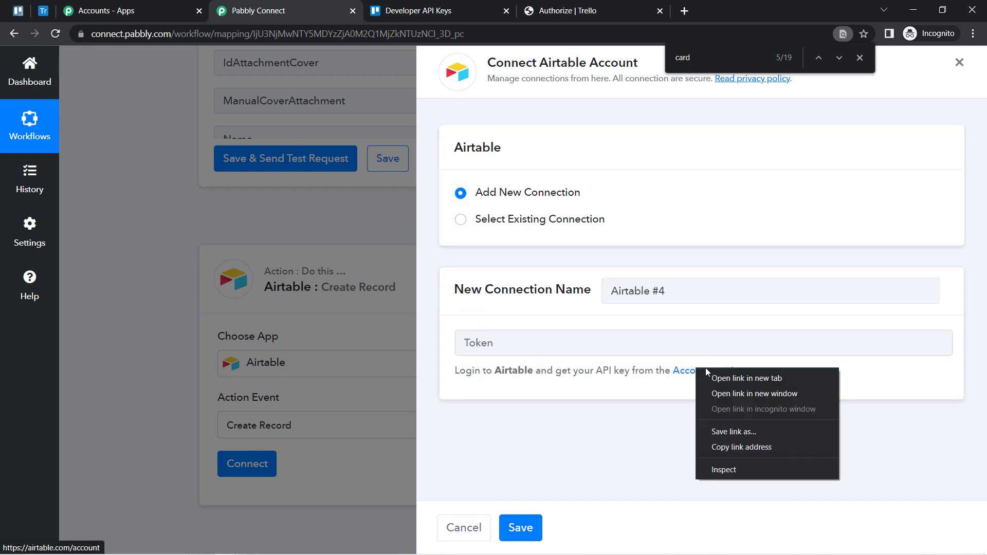
left_click(714, 375)
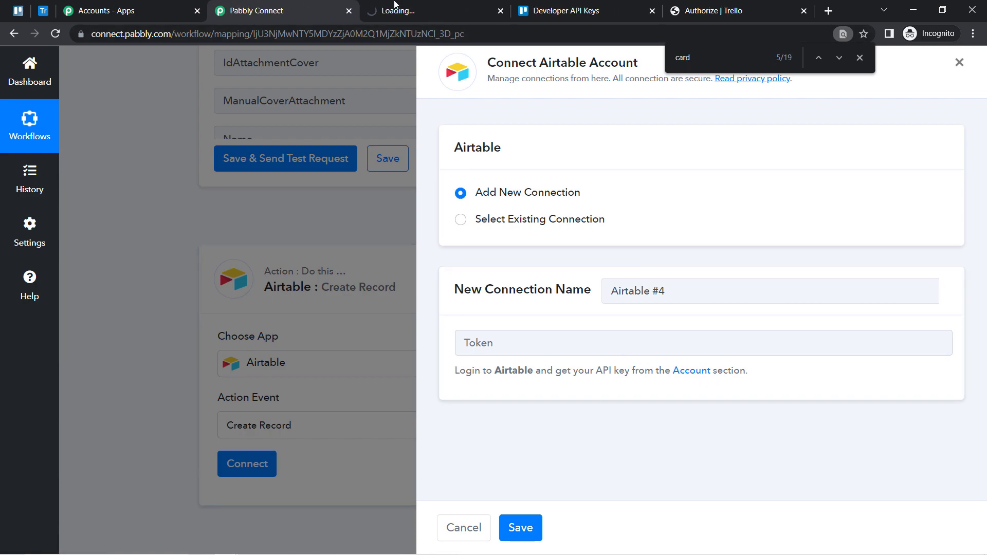
left_click(412, 10)
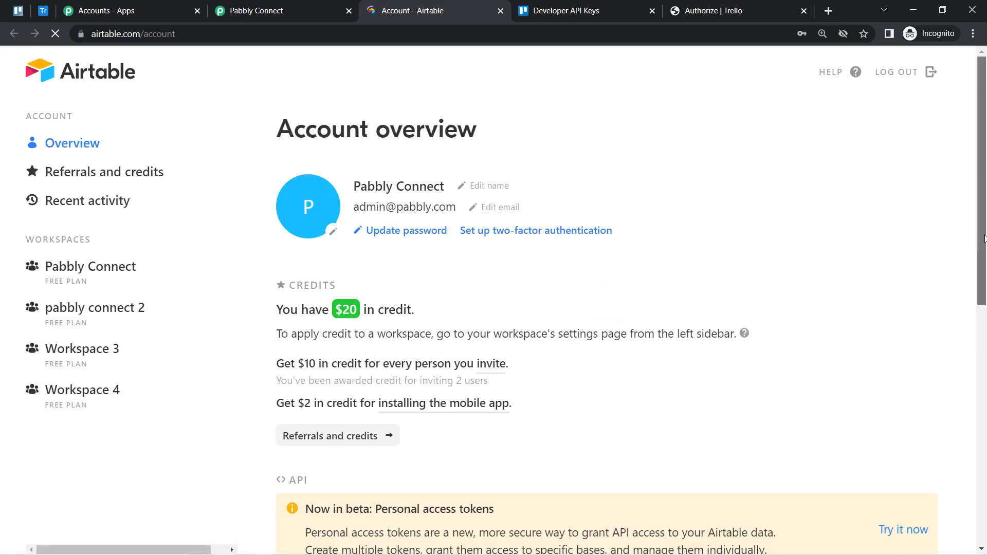
Step: Copy the personal API key from the Airtable account page and save it as the new connection's token in Pabbly Connect
left_click_drag(983, 236, 972, 455)
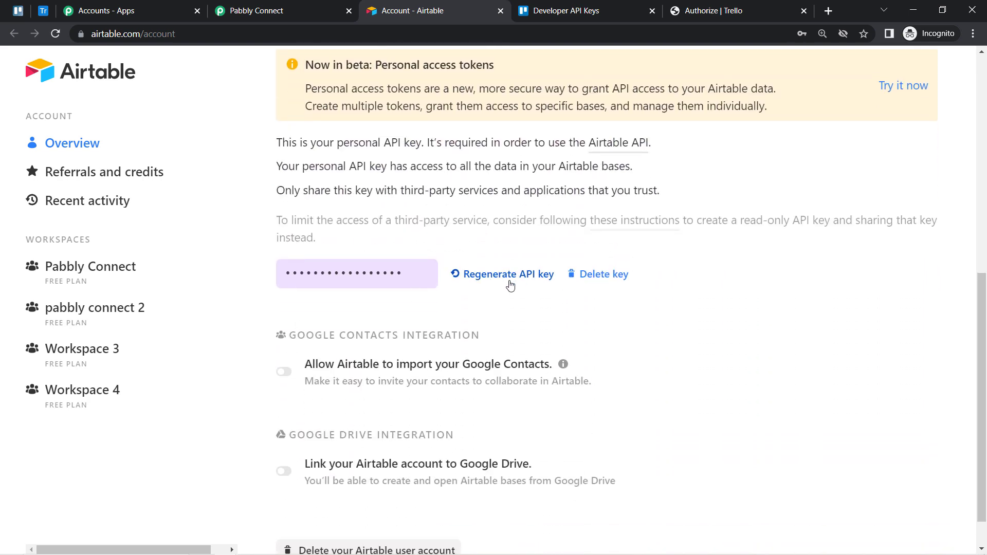
left_click(383, 277)
key("ctrl+c")
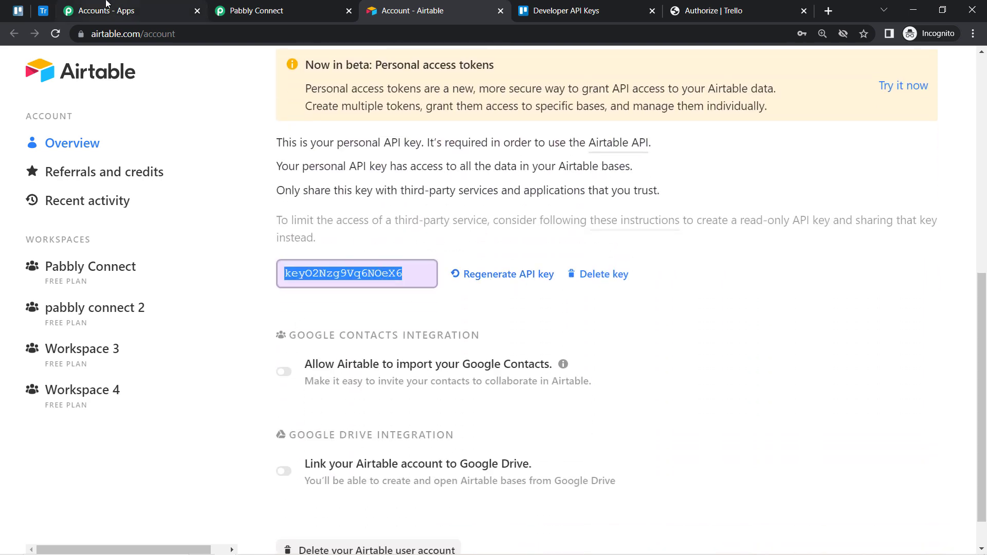
left_click(252, 11)
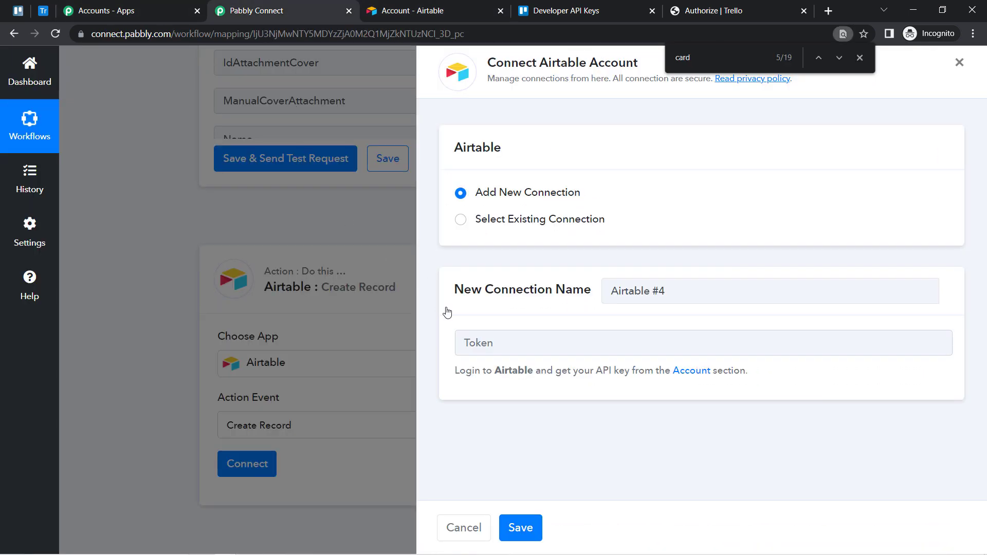
left_click(475, 342)
key("ctrl+v")
left_click(520, 527)
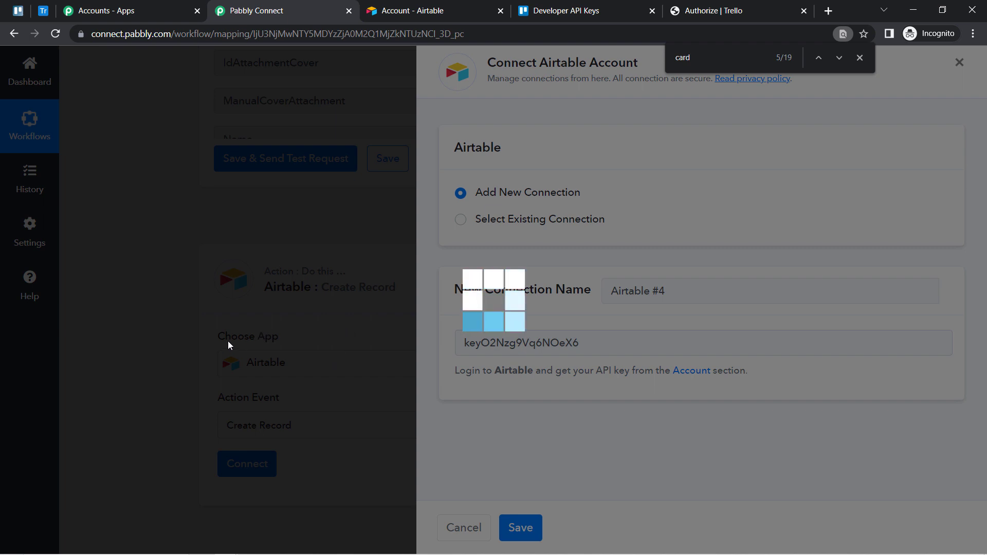
Step: Check the base's name in Airtable, and set the Create Record action's Base Id to Trello Card Details (Tasks)
left_click(44, 11)
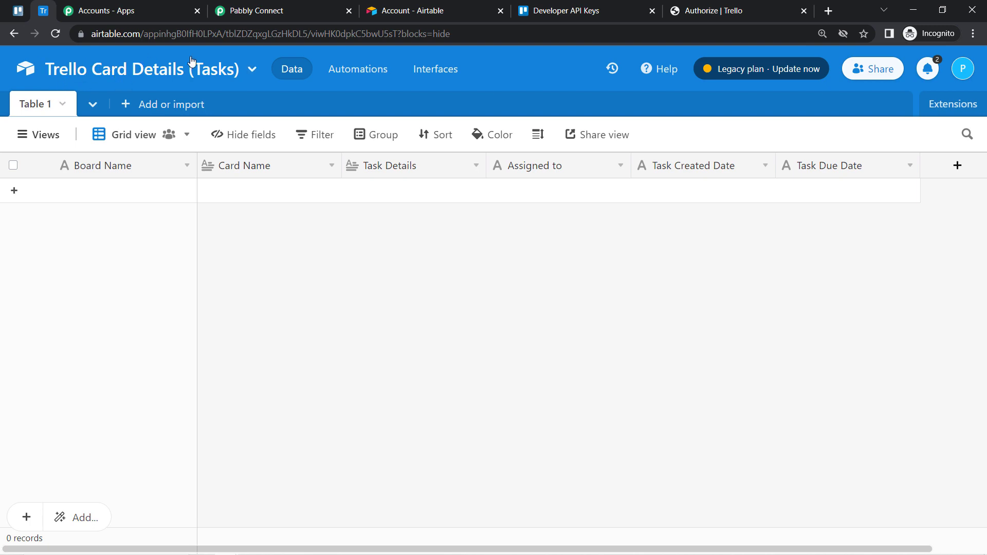
left_click(239, 7)
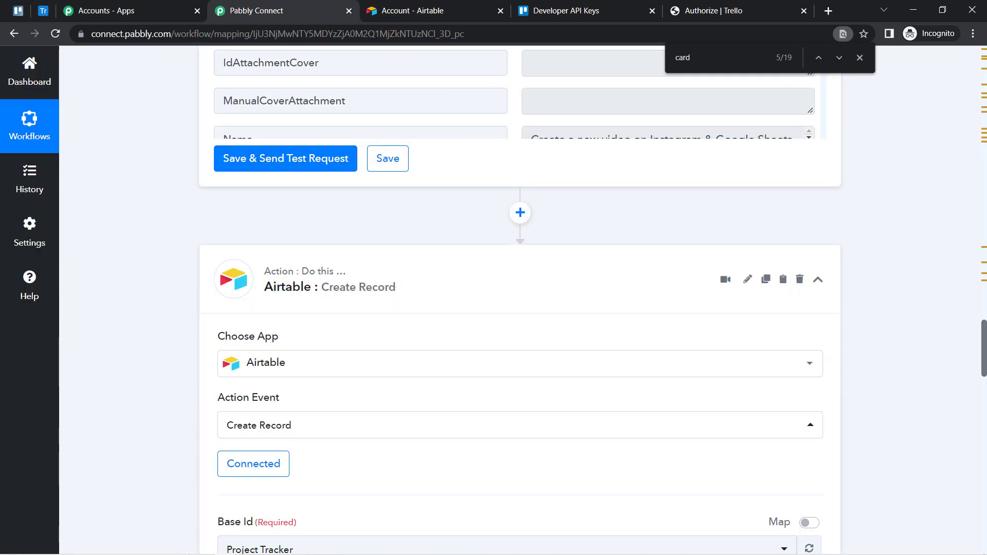
scroll(984, 330, "down", 8)
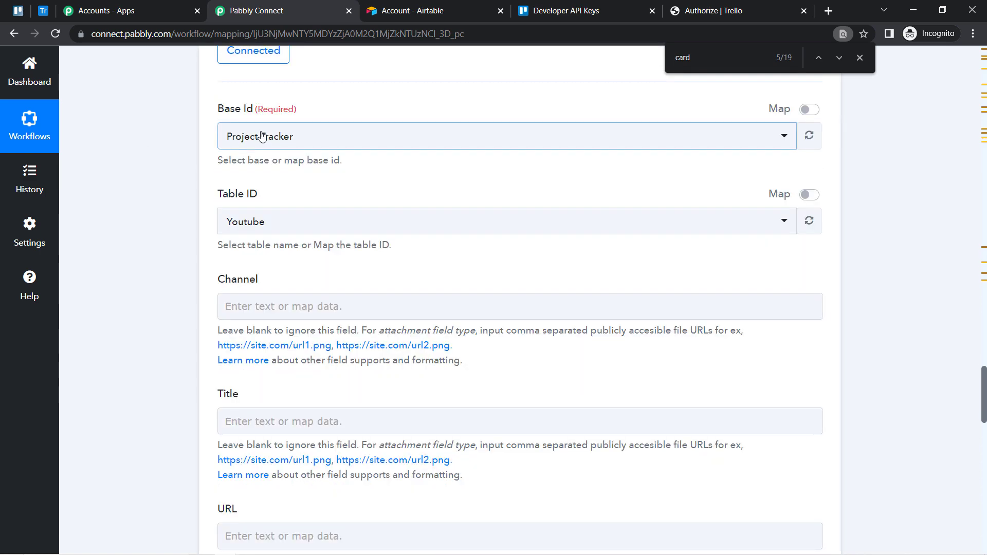
left_click(262, 135)
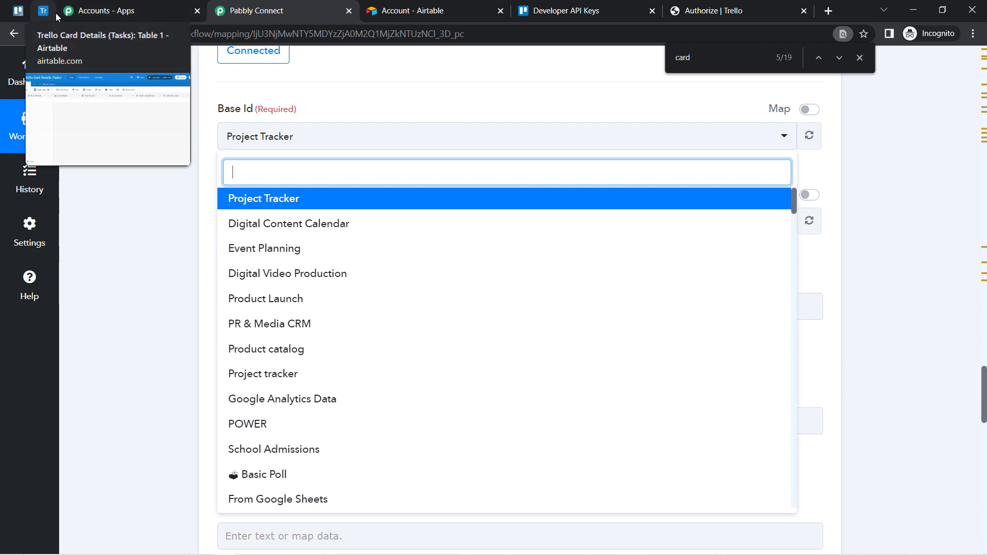
type("trel")
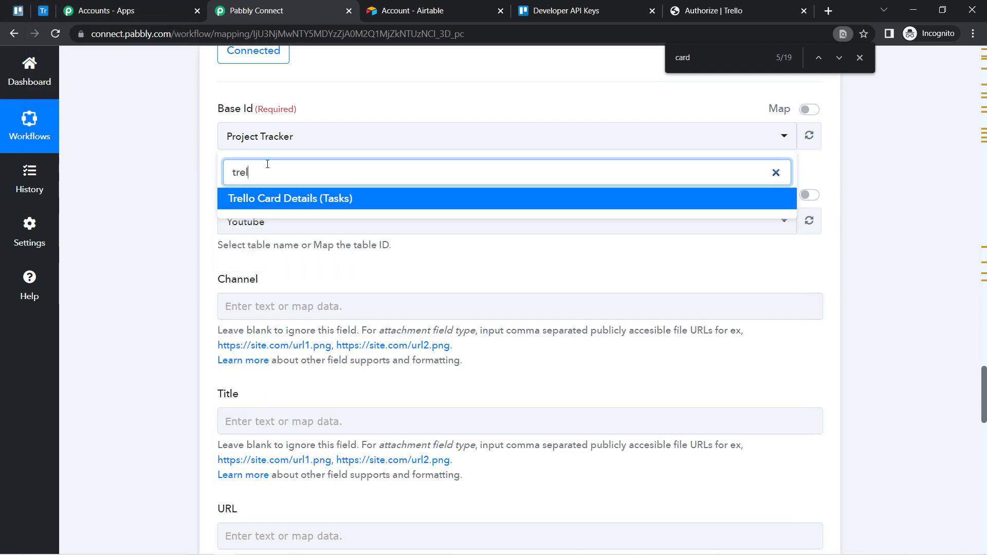
type("l")
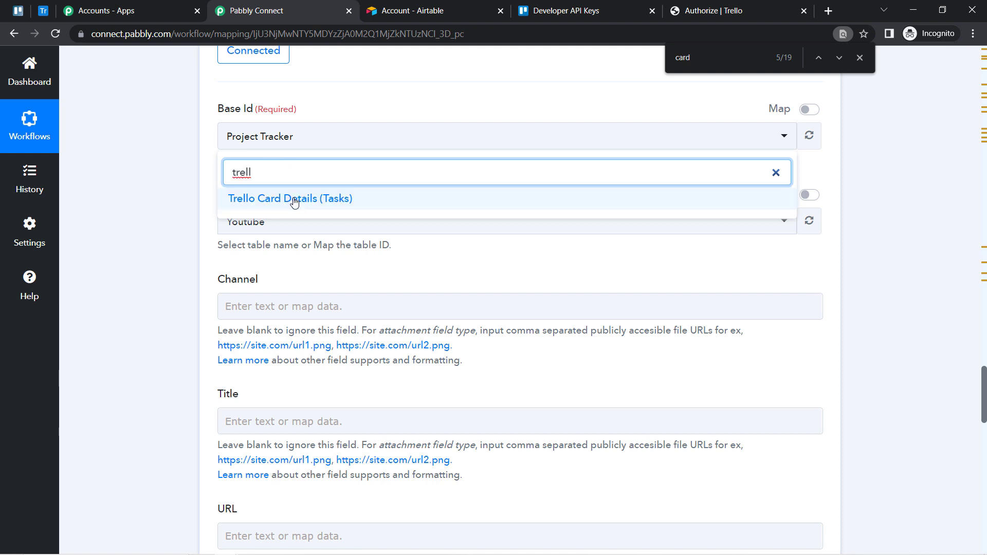
left_click(287, 199)
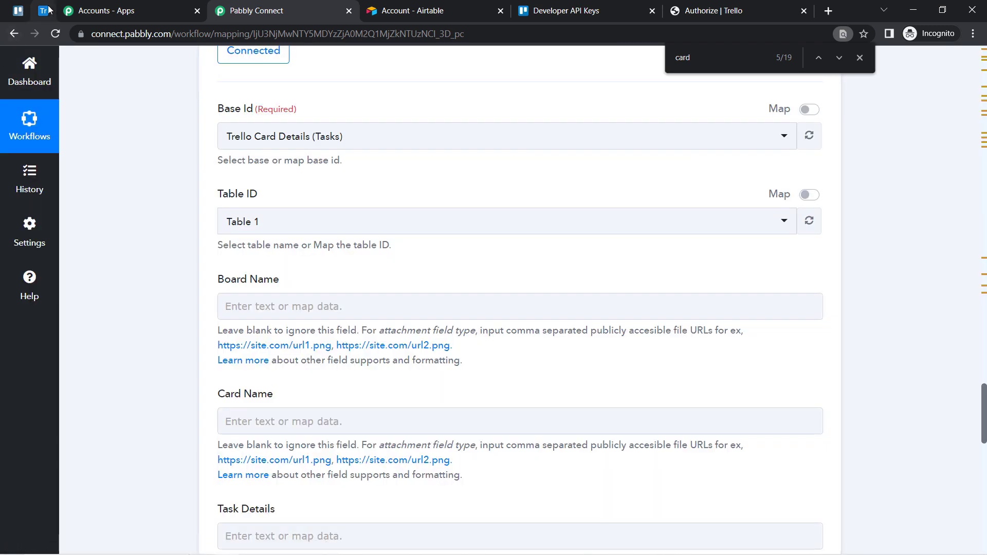
Step: Compare the Create Record action's table and fields with the columns of Table 1 in Airtable
left_click(48, 9)
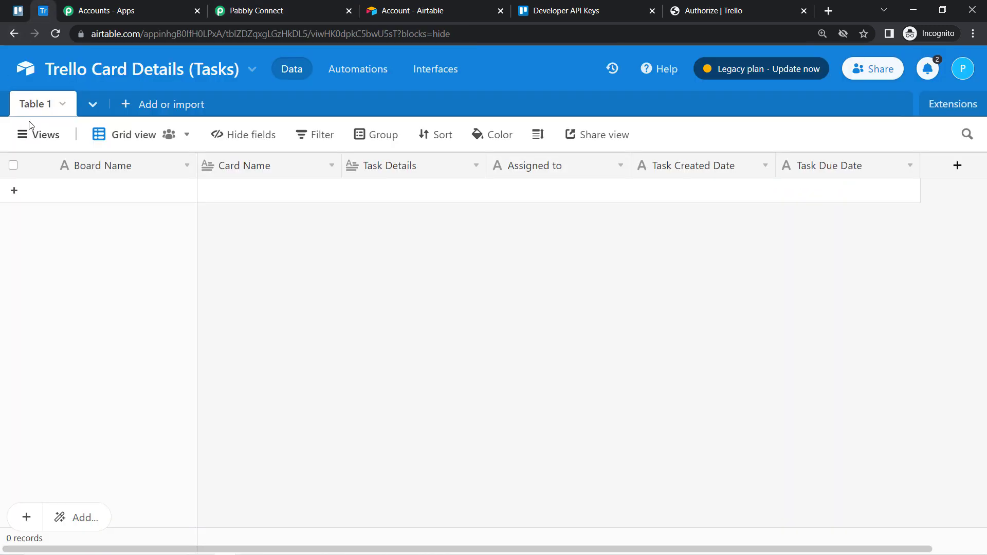
left_click(249, 10)
scroll(260, 370, "down", 4)
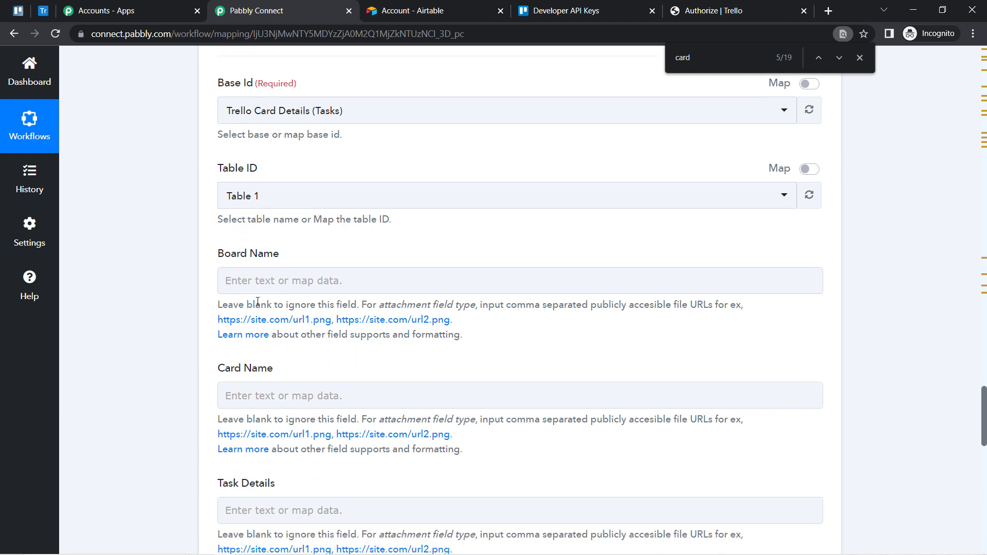
scroll(262, 422, "down", 5)
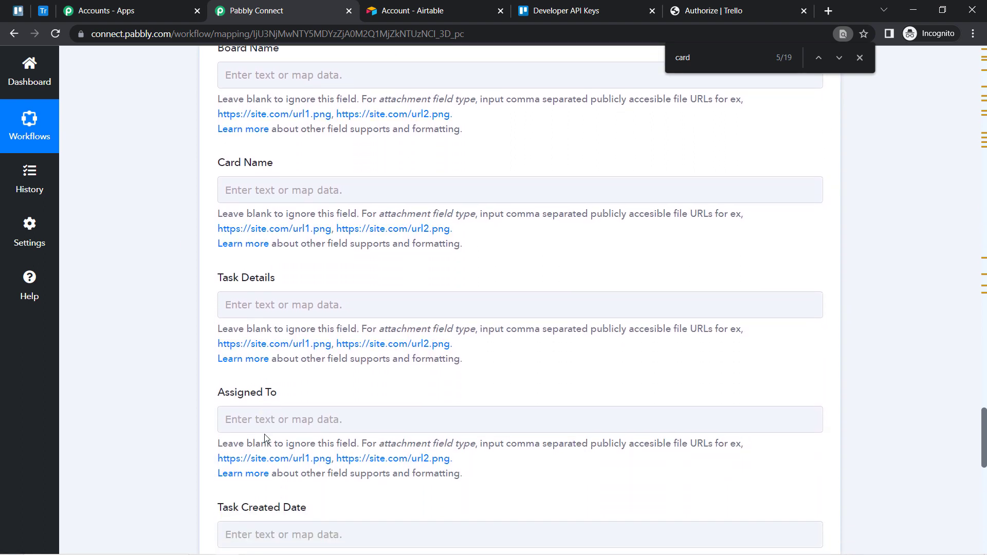
scroll(281, 456, "down", 5)
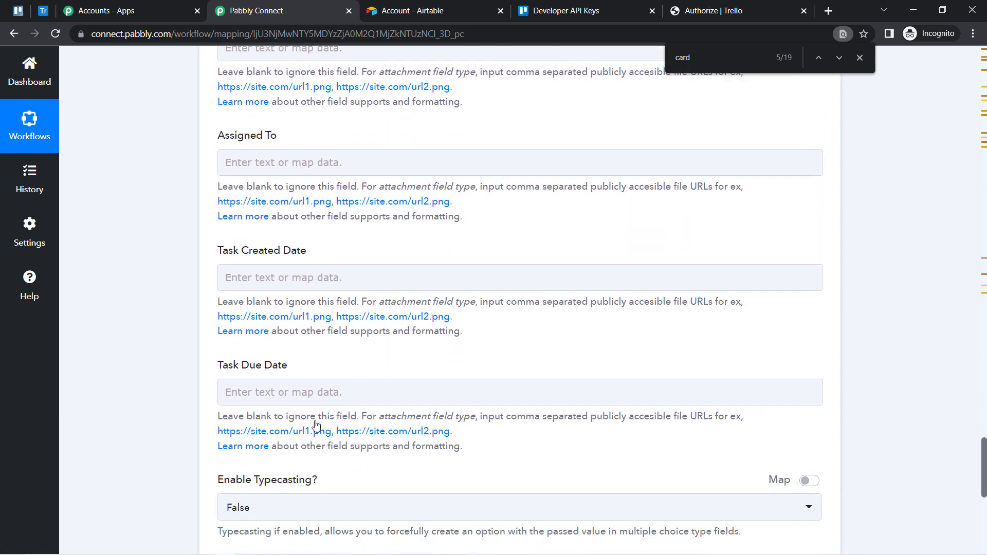
scroll(268, 247, "up", 4)
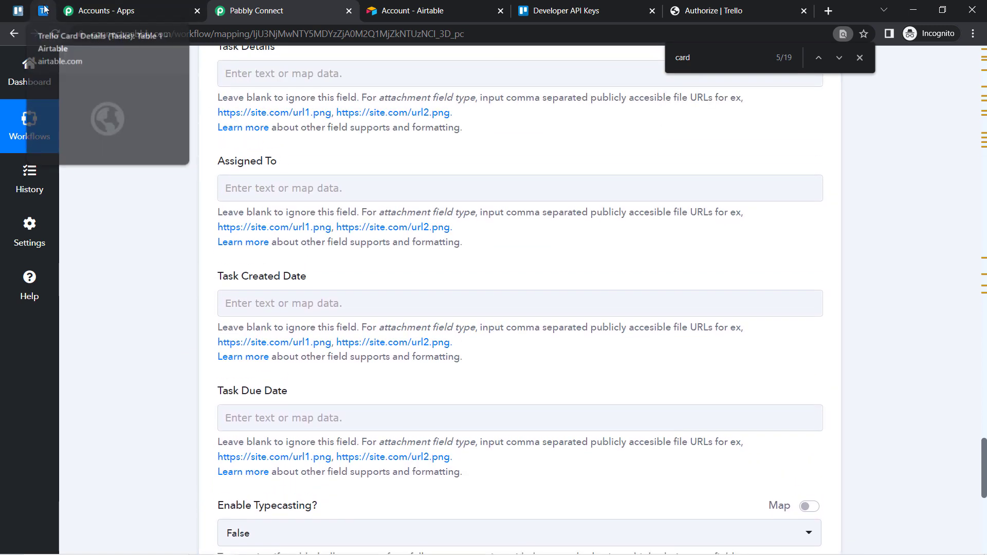
left_click(51, 10)
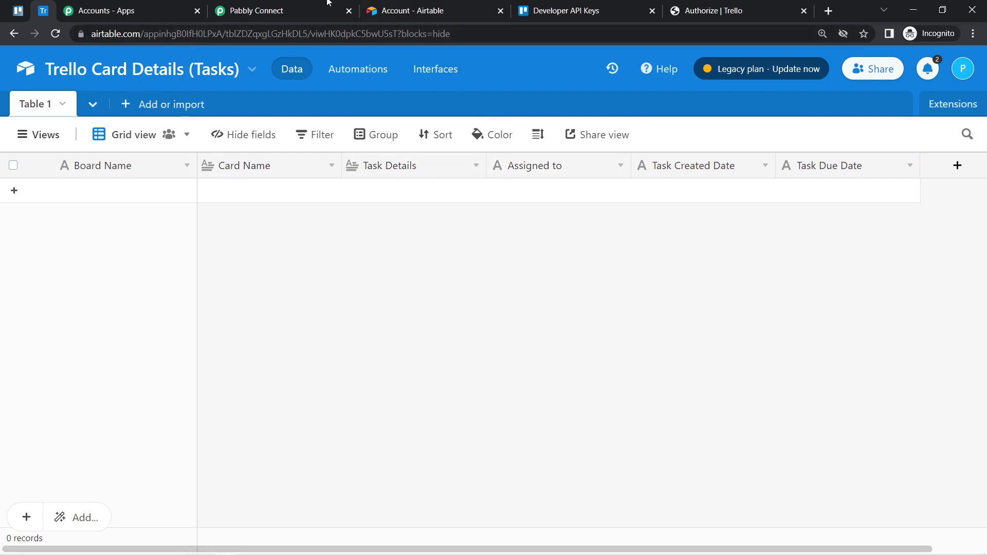
left_click(256, 10)
Step: In Pabbly Connect, map the Board Name field to Action Data Board Name from the Trello New Card step
left_click_drag(984, 461, 979, 417)
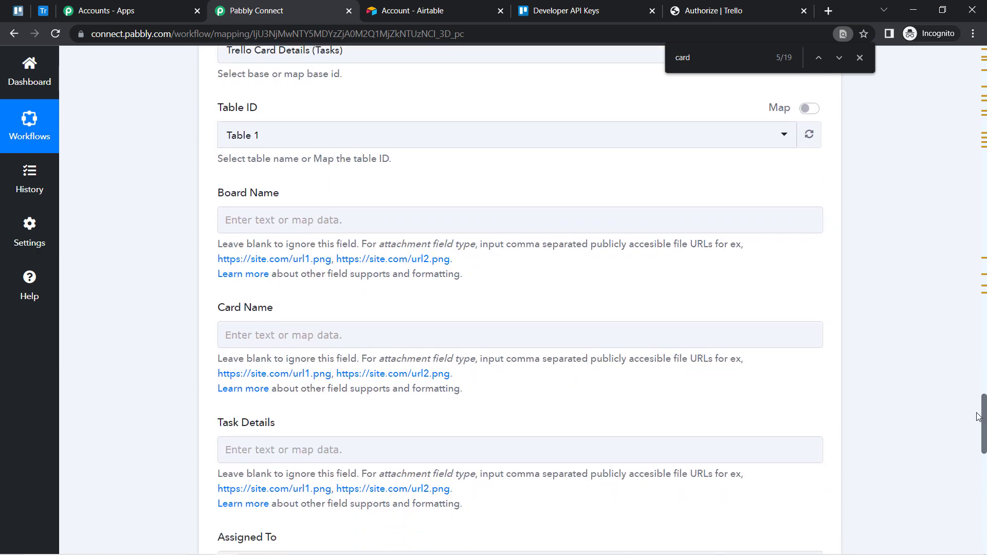
left_click_drag(219, 196, 295, 197)
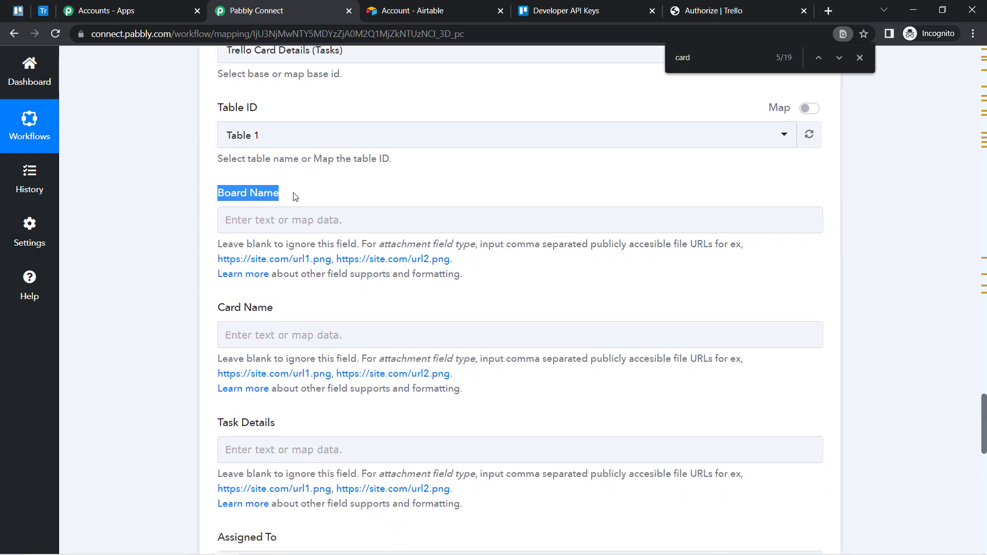
left_click(252, 222)
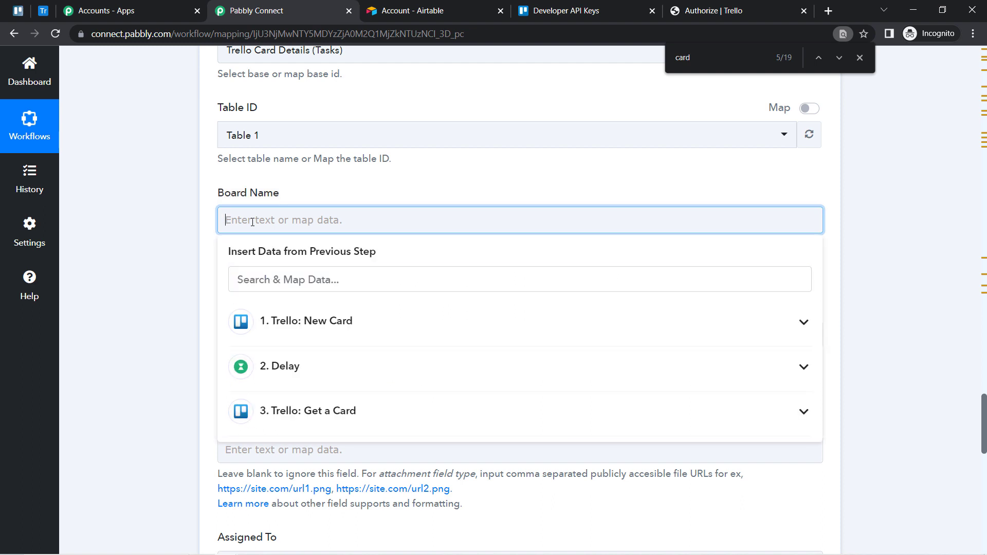
left_click(282, 324)
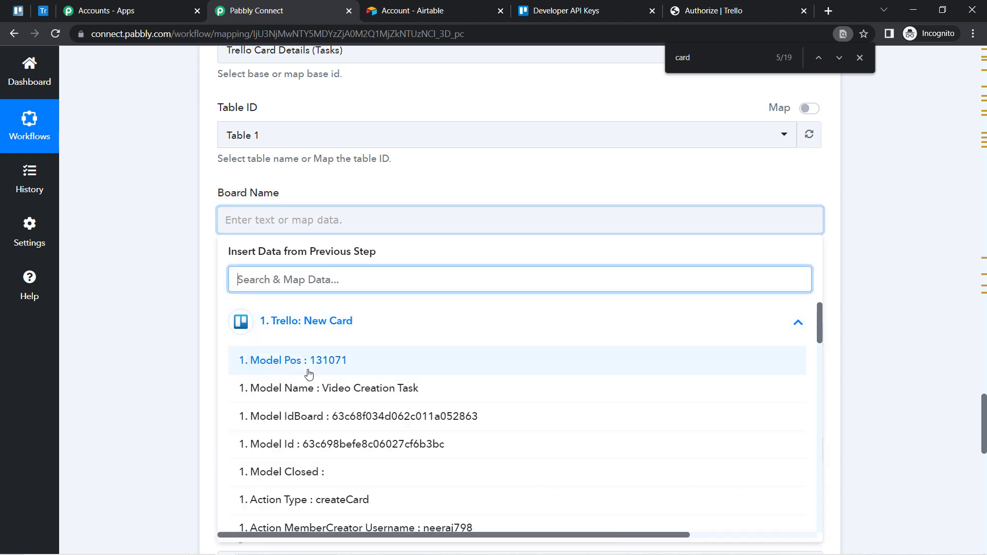
type("board")
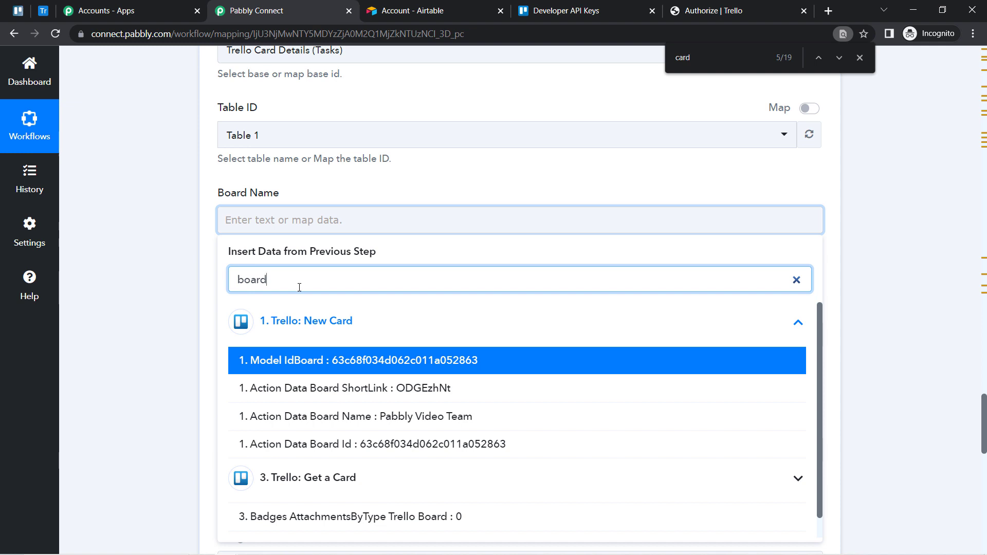
left_click(443, 429)
left_click(190, 330)
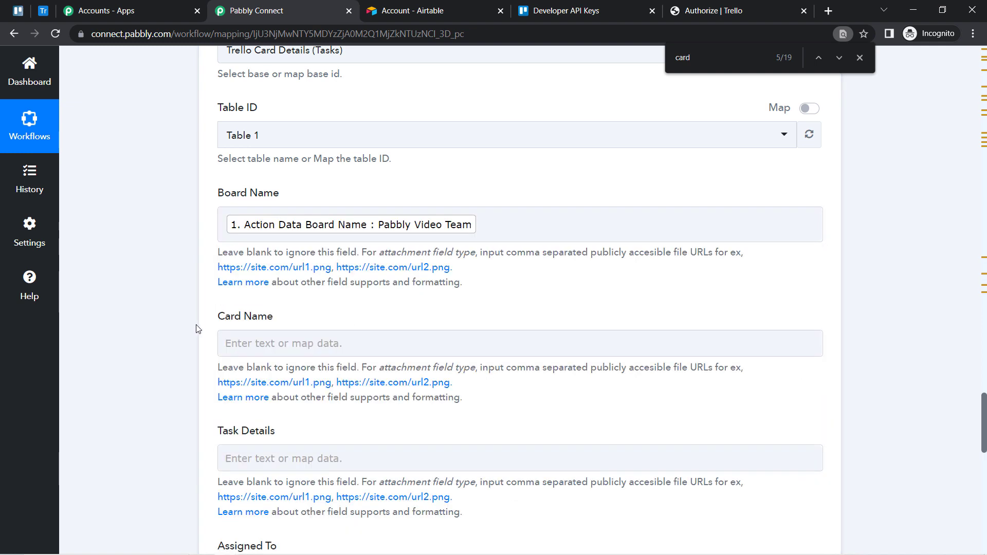
Step: Map the Card Name field to Action Data Card Name from the Trello New Card step
left_click(246, 342)
left_click(258, 393)
type("card")
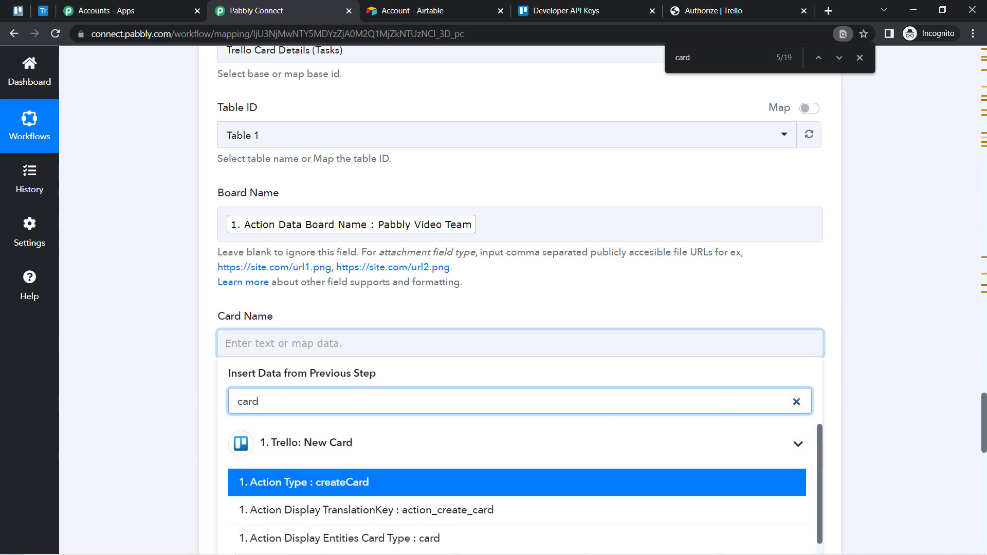
left_click_drag(985, 408, 985, 429)
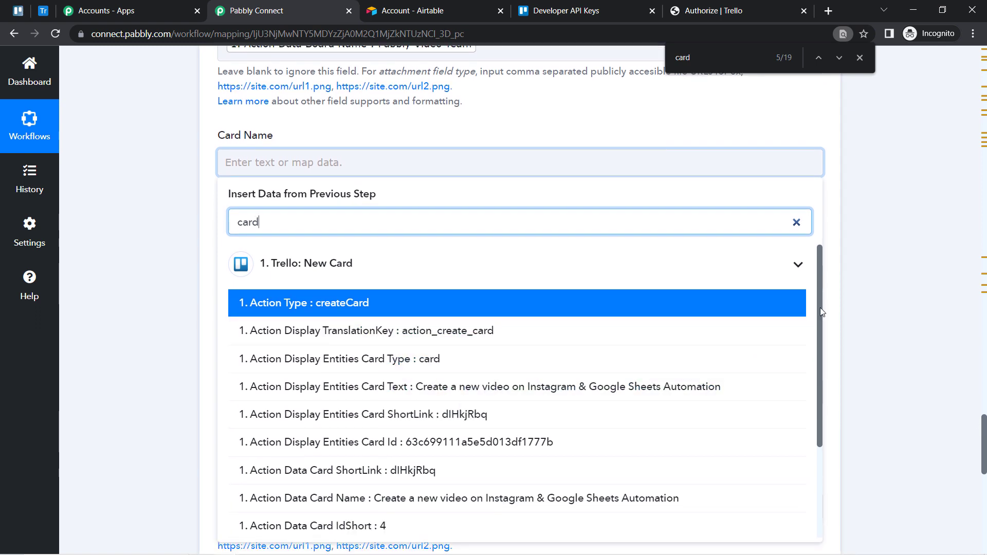
left_click_drag(820, 303, 819, 315)
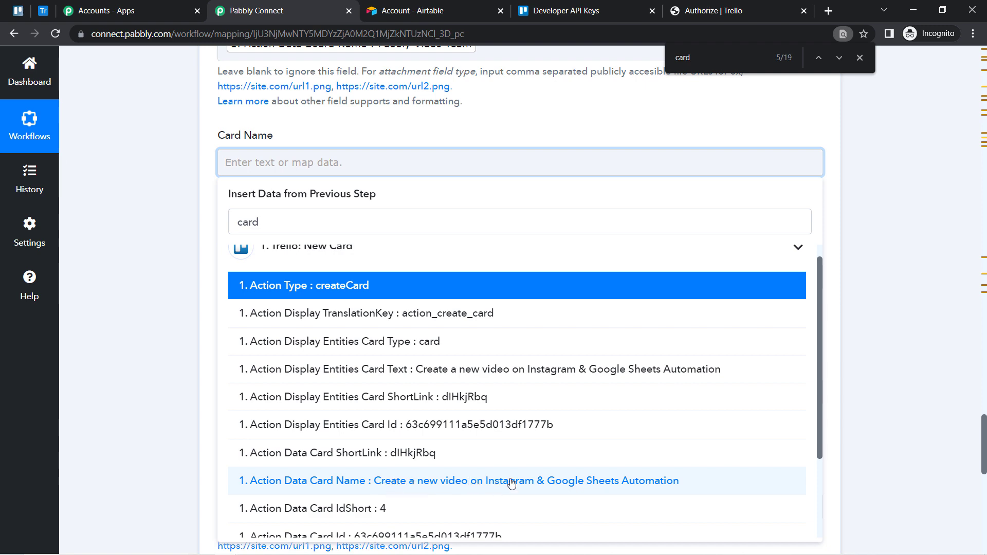
left_click(570, 489)
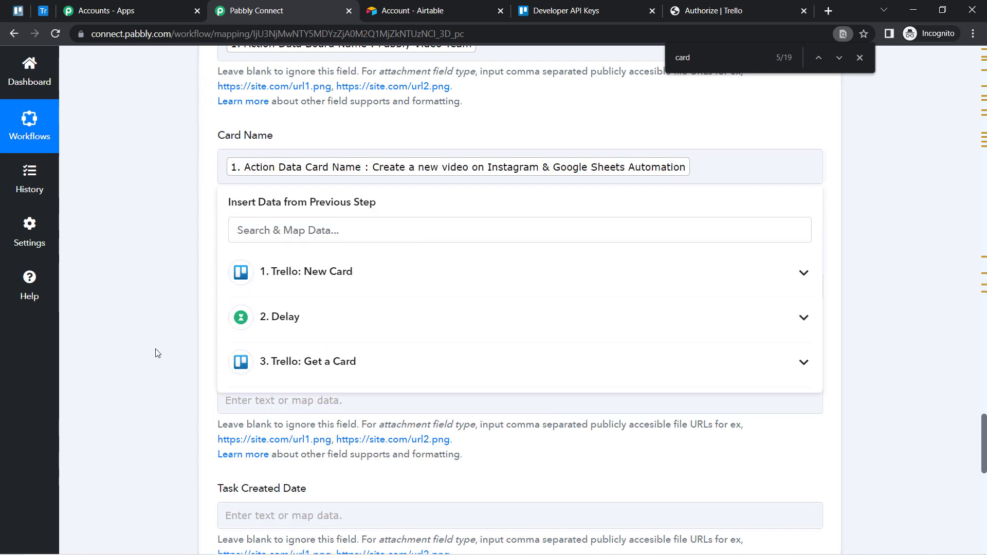
left_click(154, 354)
Step: Map the Task Details field to Desc from the Trello Get a Card step
left_click(253, 289)
left_click(264, 348)
type("desc")
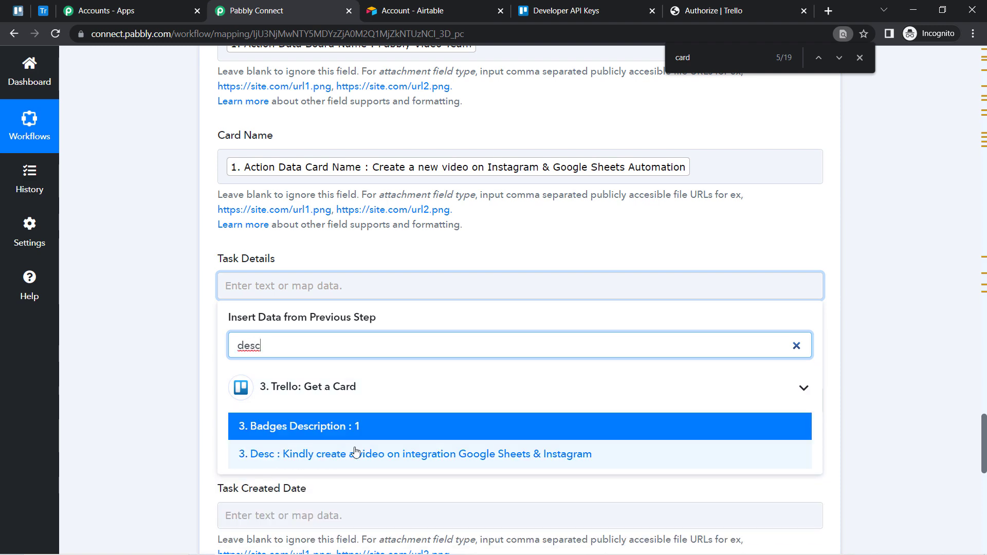
left_click(355, 455)
left_click(145, 290)
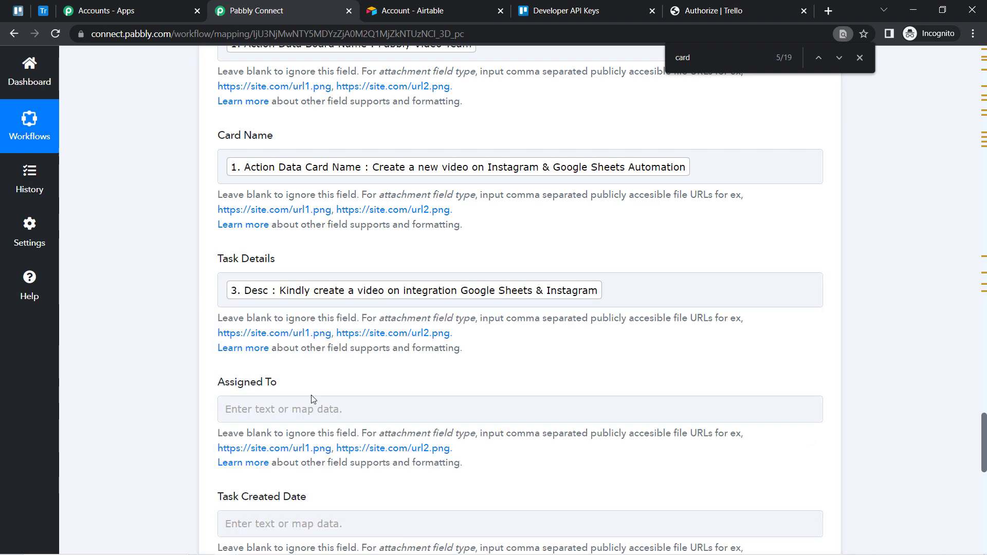
Step: Map the Task Created Date field to Action Date from the Trello New Card step
scroll(980, 471, "down", 7)
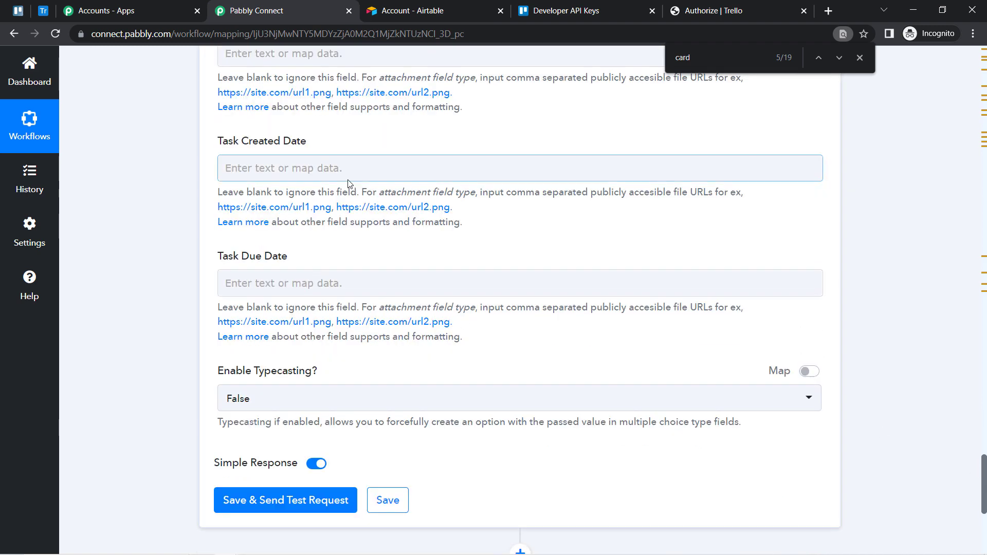
left_click(282, 168)
type("created")
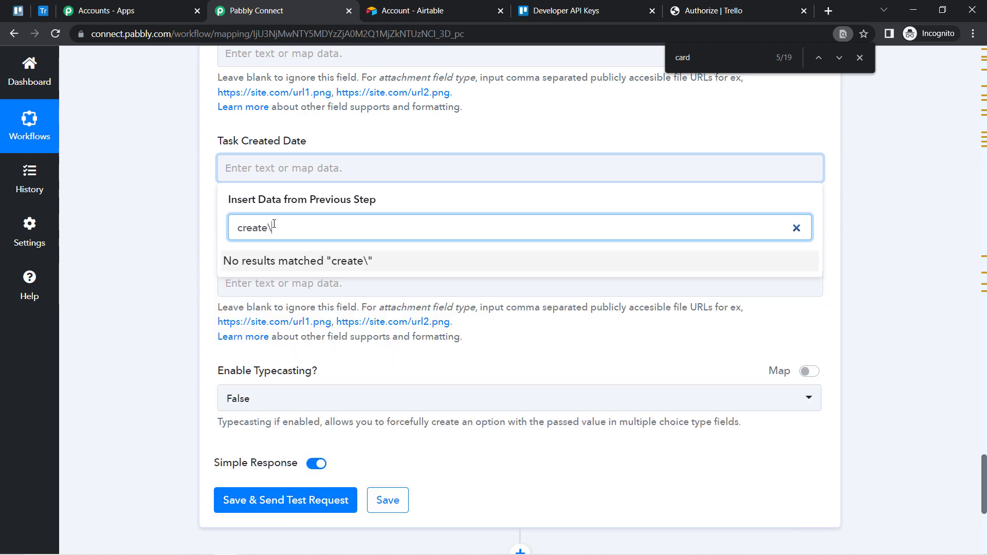
key("BackSpace")
key("BackSpace")
key("BackSpace")
key("BackSpace")
key("BackSpace")
key("BackSpace")
key("BackSpace")
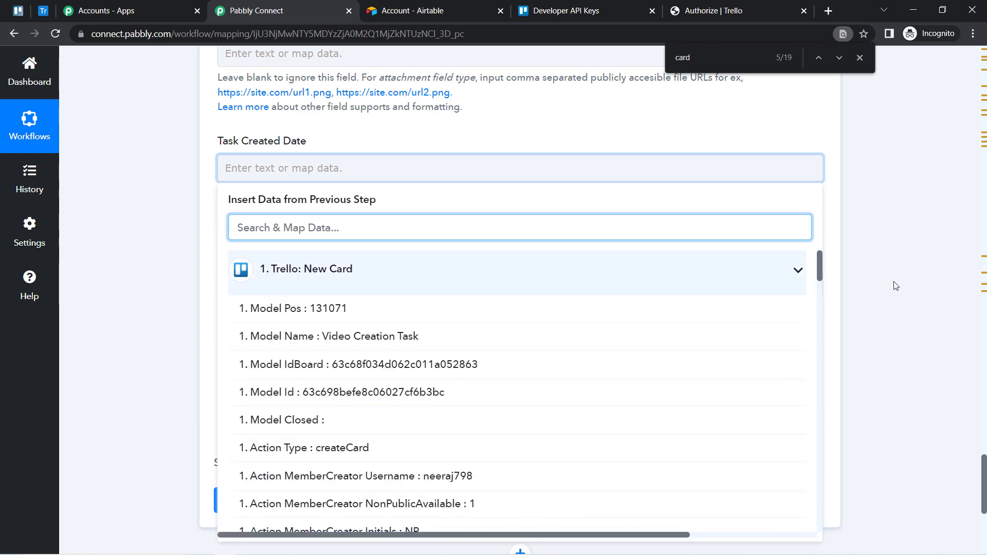
left_click_drag(818, 270, 807, 346)
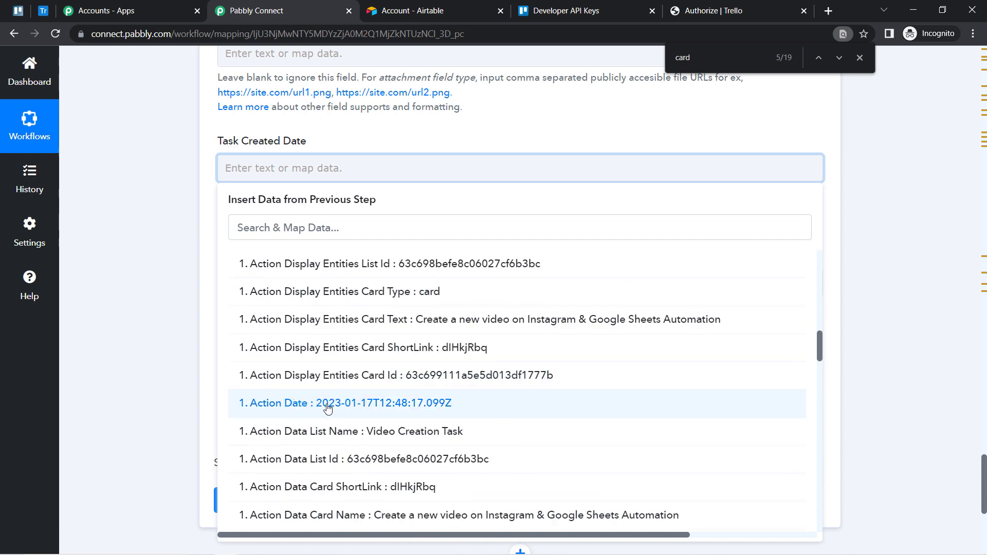
left_click(371, 404)
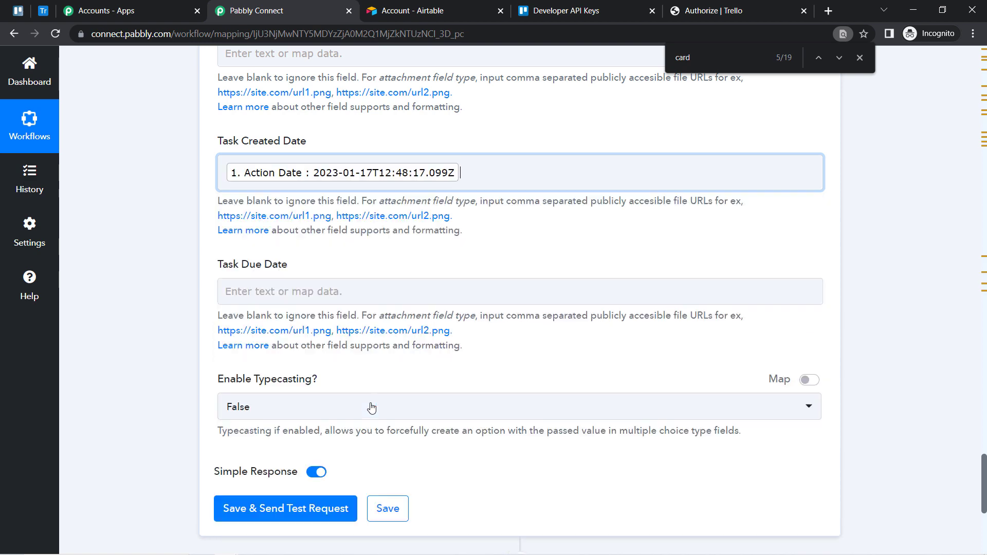
left_click(274, 188)
left_click(164, 243)
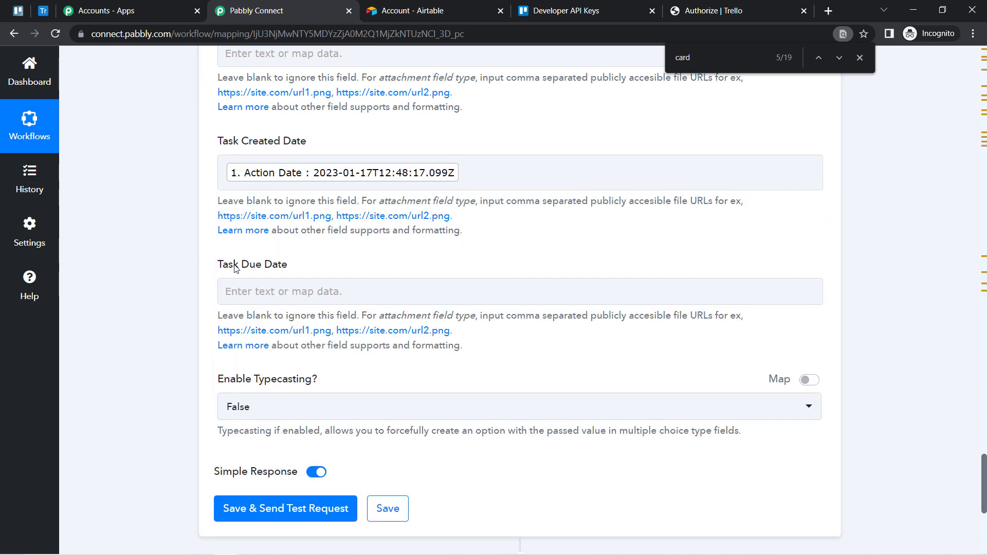
Step: Map the Task Due Date field to Due from the Trello Get a Card step, choosing it over Badges Due
left_click(256, 292)
left_click(252, 352)
type("du")
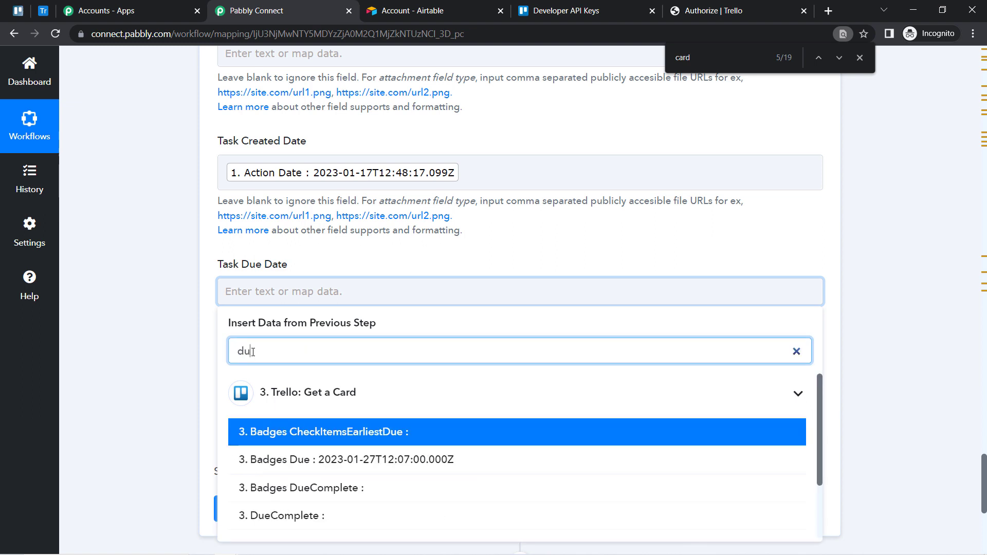
type("e")
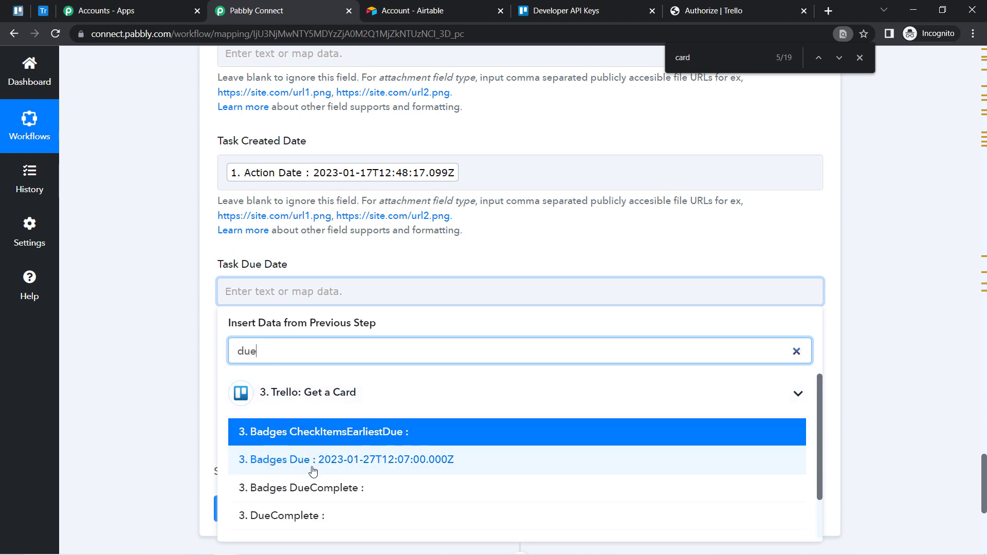
left_click_drag(821, 417, 817, 453)
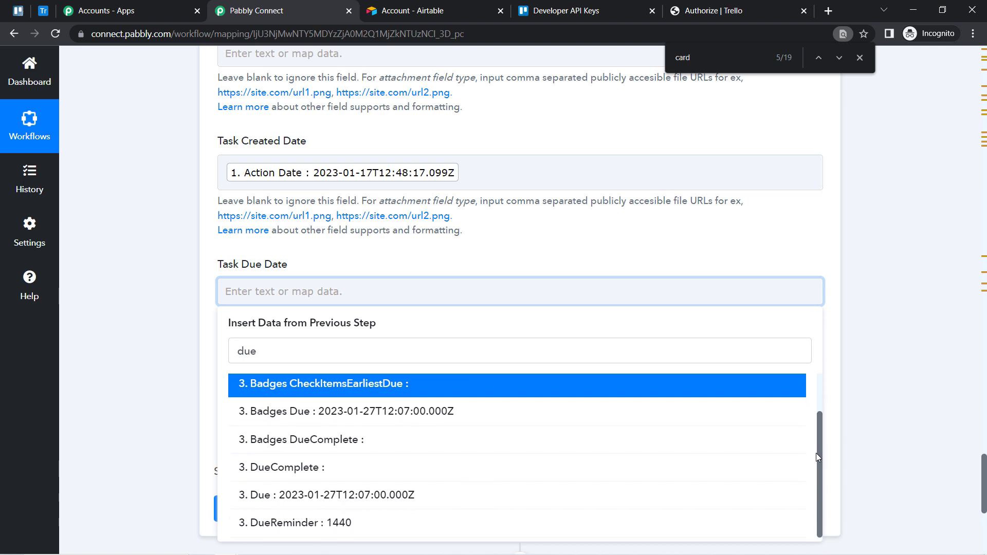
left_click(320, 495)
left_click(161, 331)
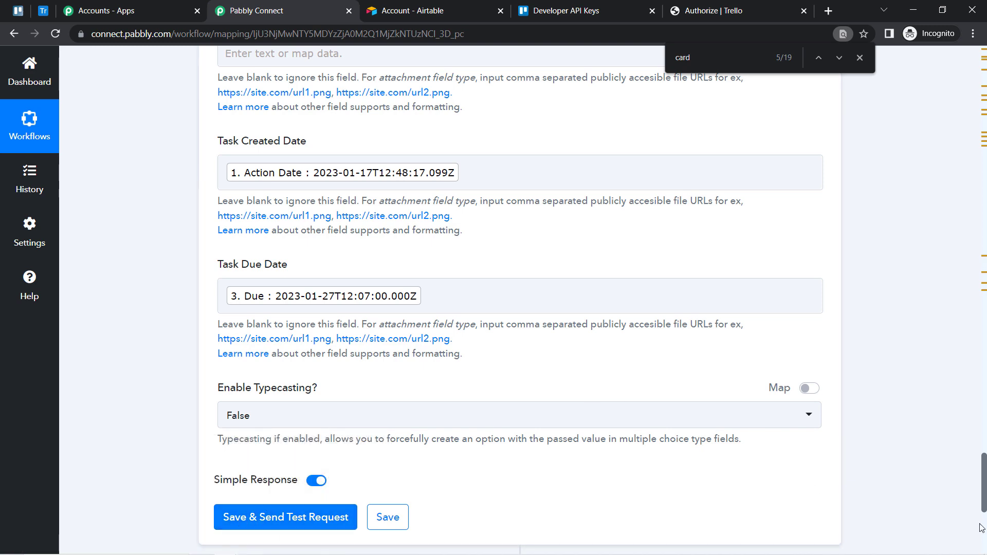
Step: Look through the Get a Card data for a value suiting the Assigned To field, and check the card in Trello and the Airtable columns
scroll(985, 503, "up", 5)
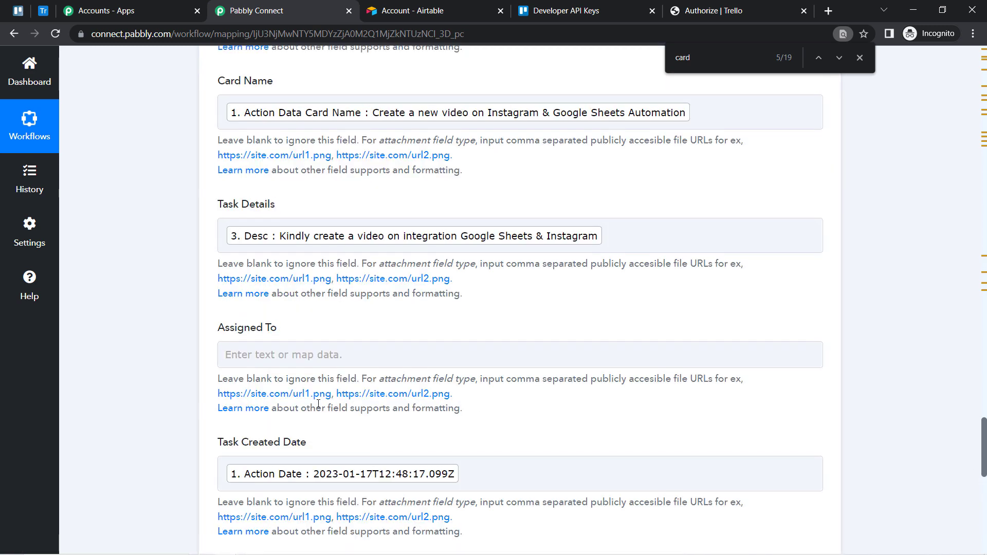
left_click(273, 360)
left_click(273, 362)
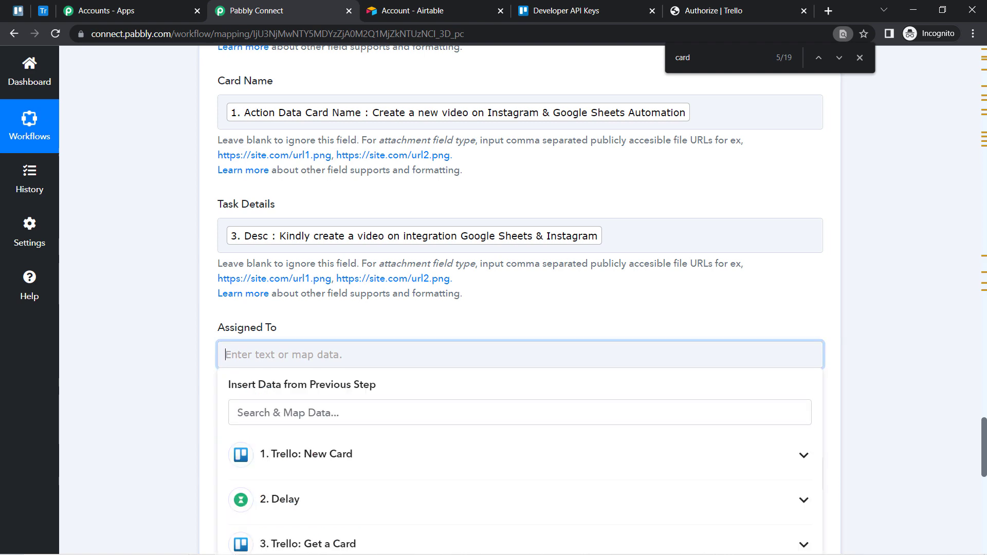
scroll(984, 431, "down", 5)
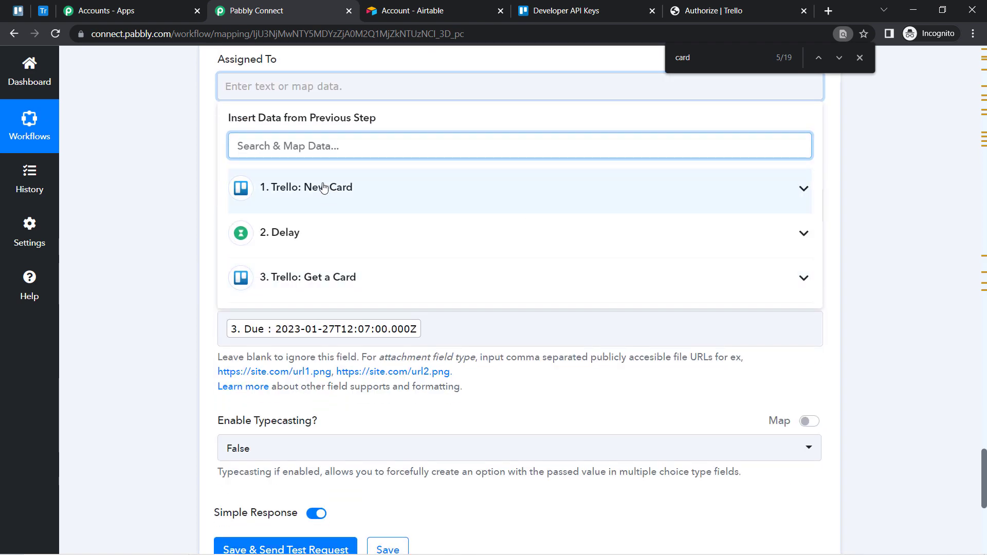
left_click(302, 281)
scroll(770, 324, "down", 8)
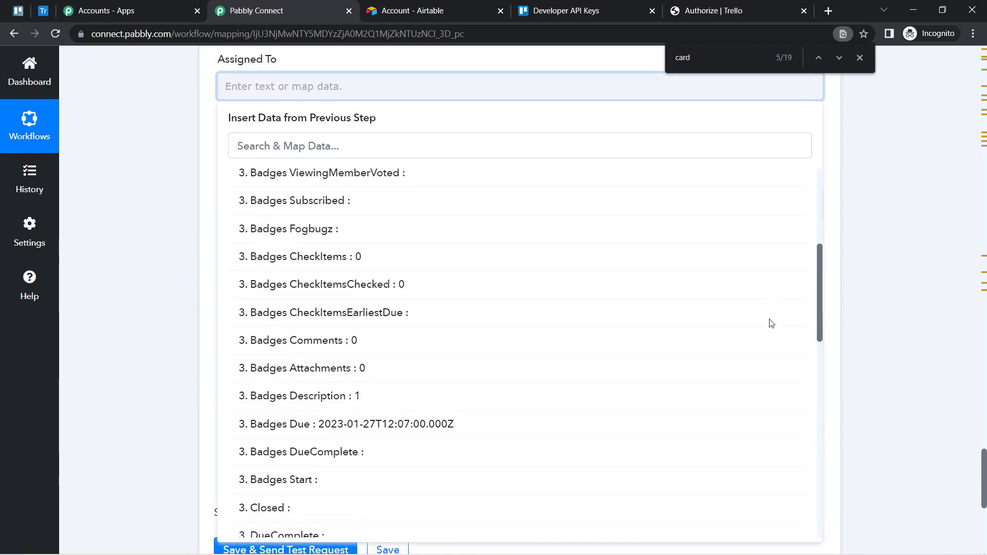
scroll(763, 401, "down", 2)
scroll(762, 406, "up", 3)
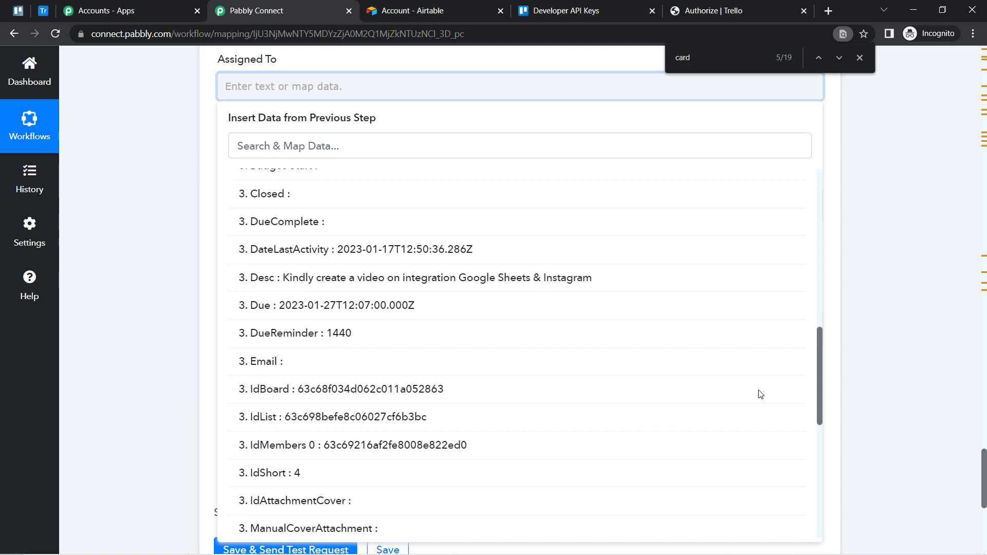
scroll(754, 396, "up", 15)
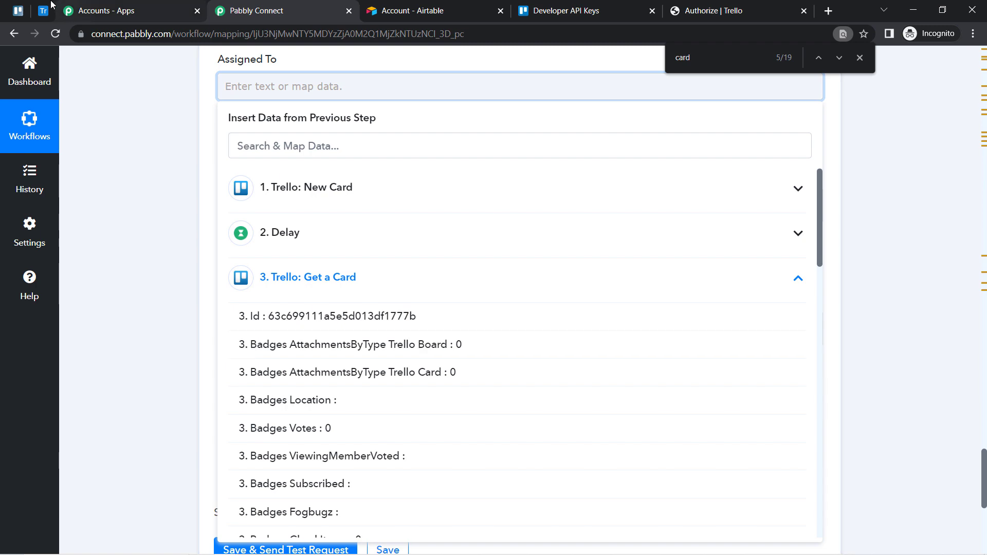
left_click(20, 14)
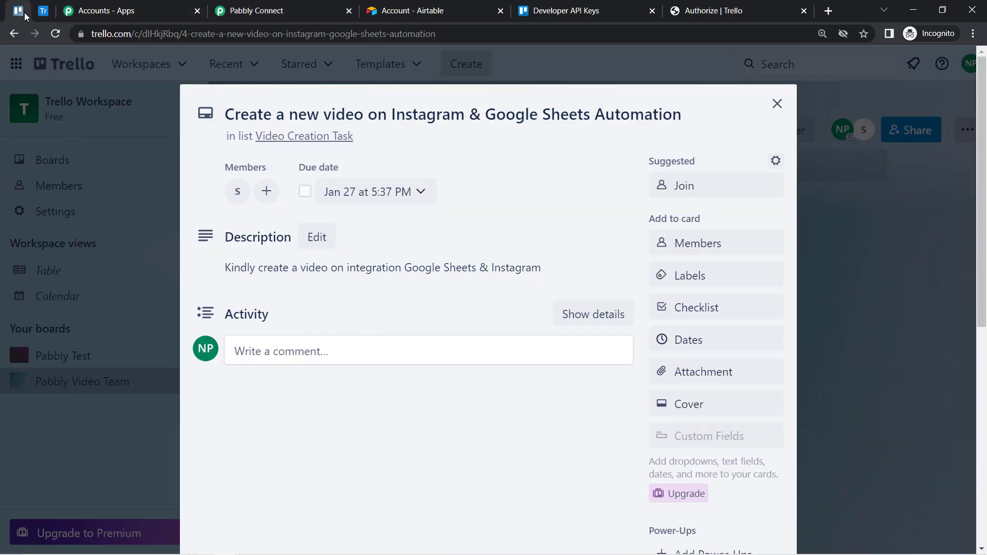
left_click(52, 14)
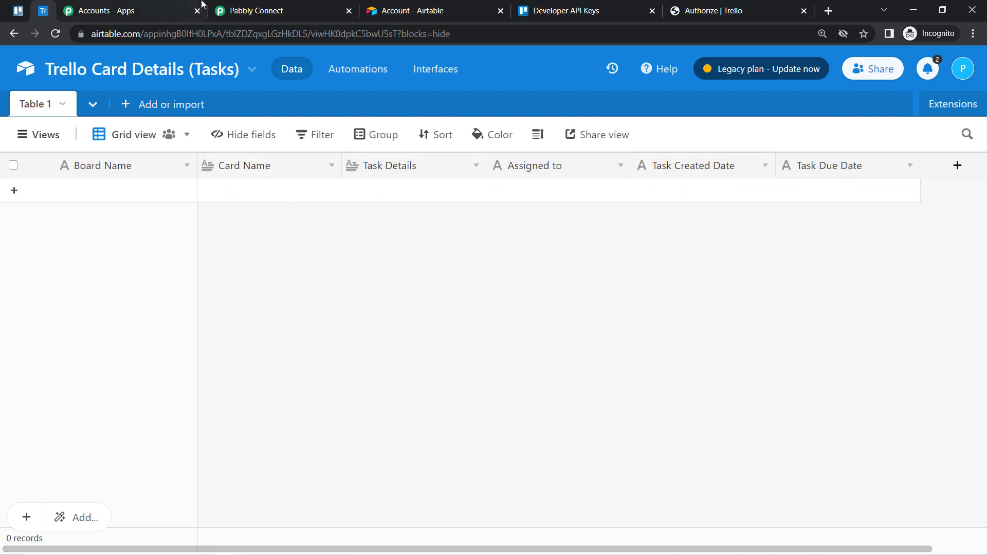
left_click(247, 10)
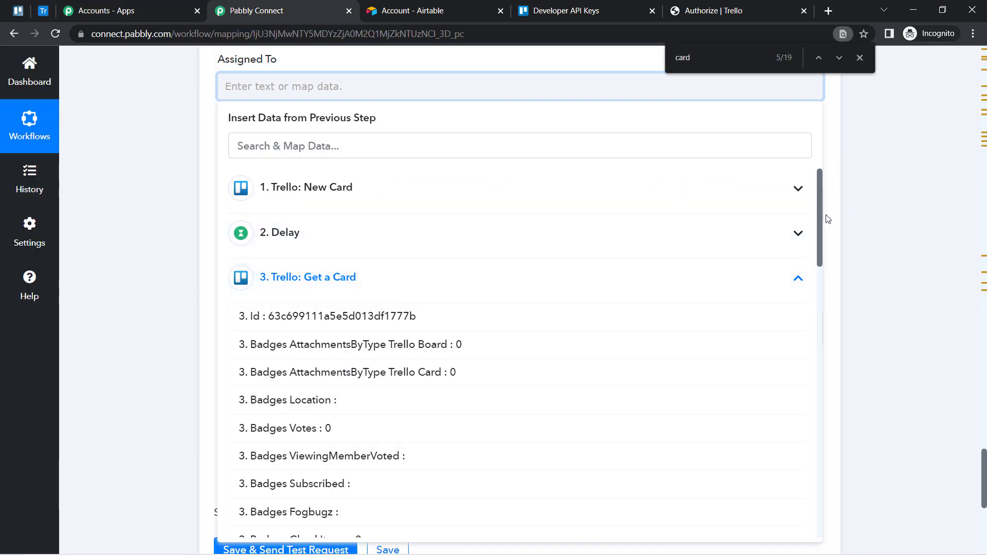
left_click(854, 240)
Step: Save the Create Record action with a test request, and reload Table 1 in Airtable to check the new record
scroll(260, 375, "down", 7)
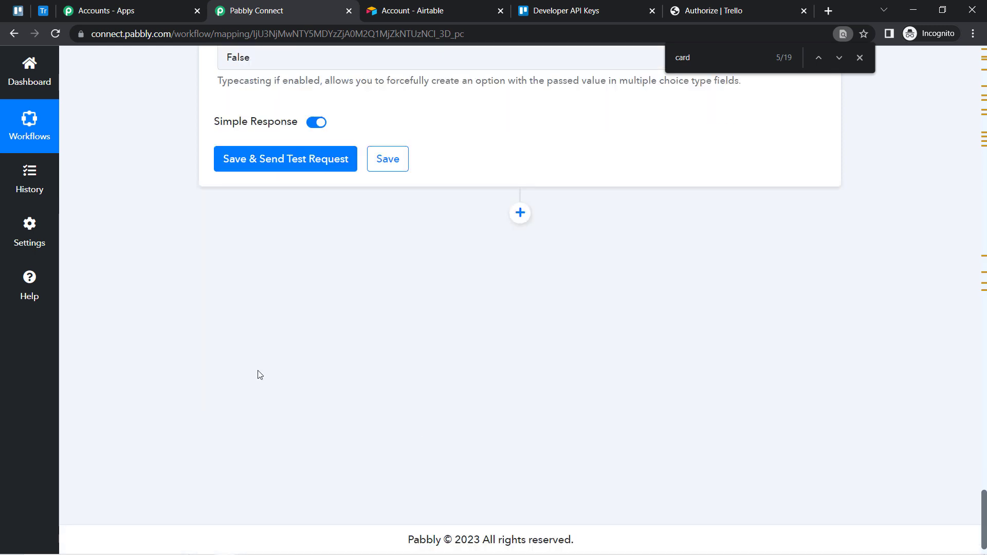
left_click(282, 164)
left_click(43, 11)
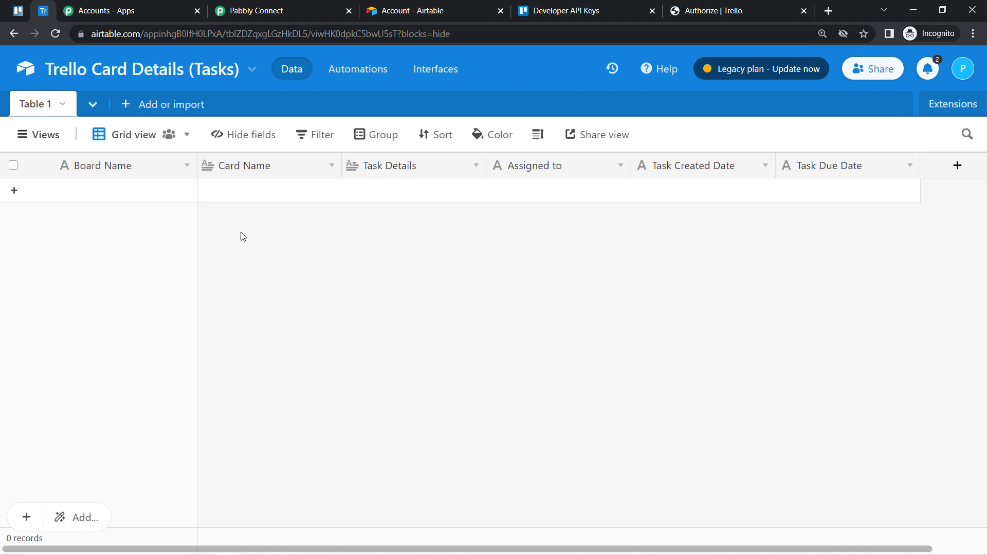
left_click(55, 33)
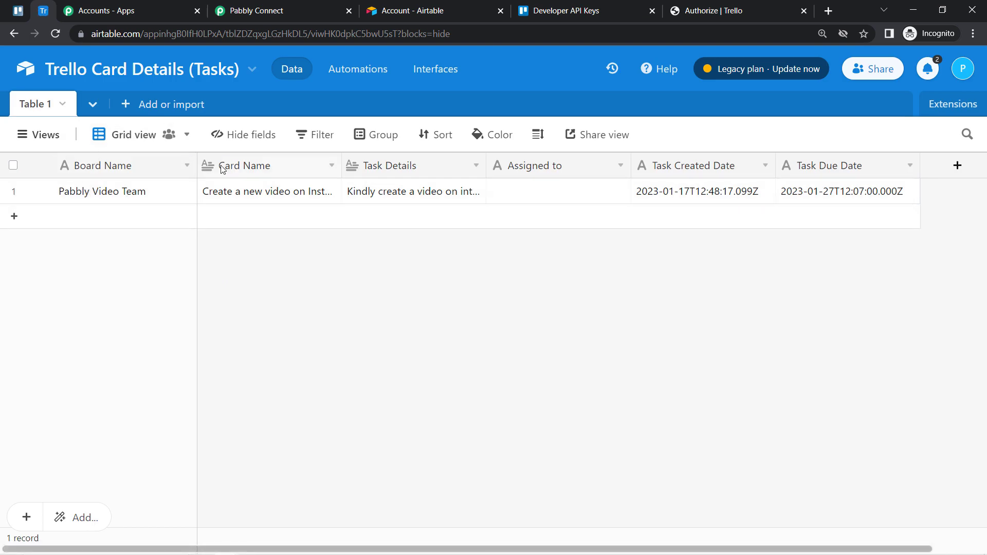
left_click(293, 197)
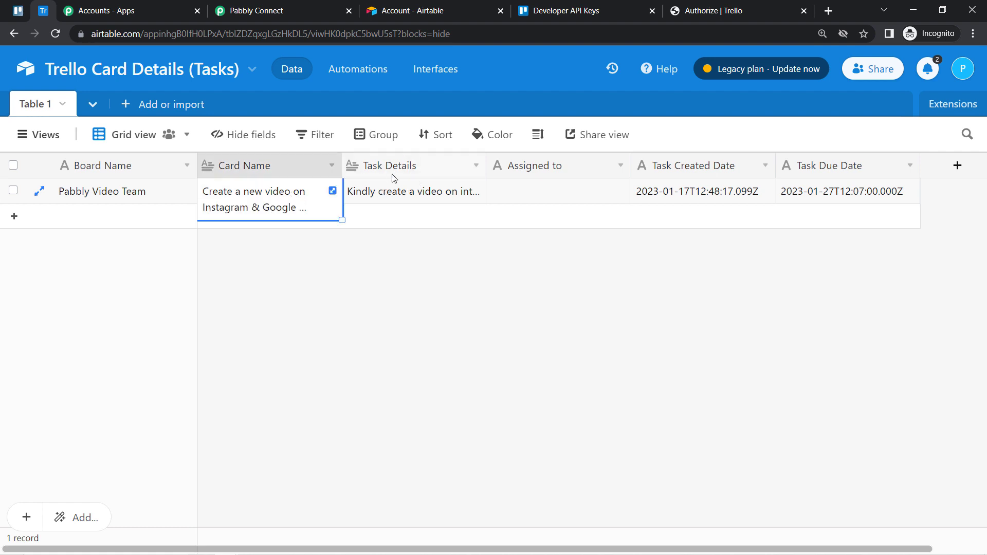
Step: Check the new Airtable record's Task Details, Assigned to, Task Created Date and Task Due Date values against the card in Trello
left_click(391, 196)
left_click(390, 196)
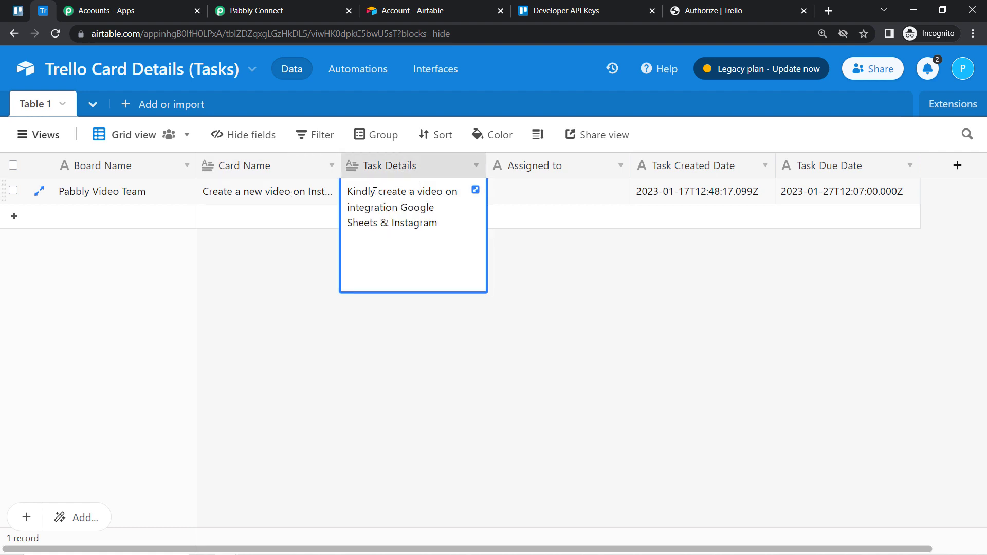
left_click_drag(373, 192, 413, 234)
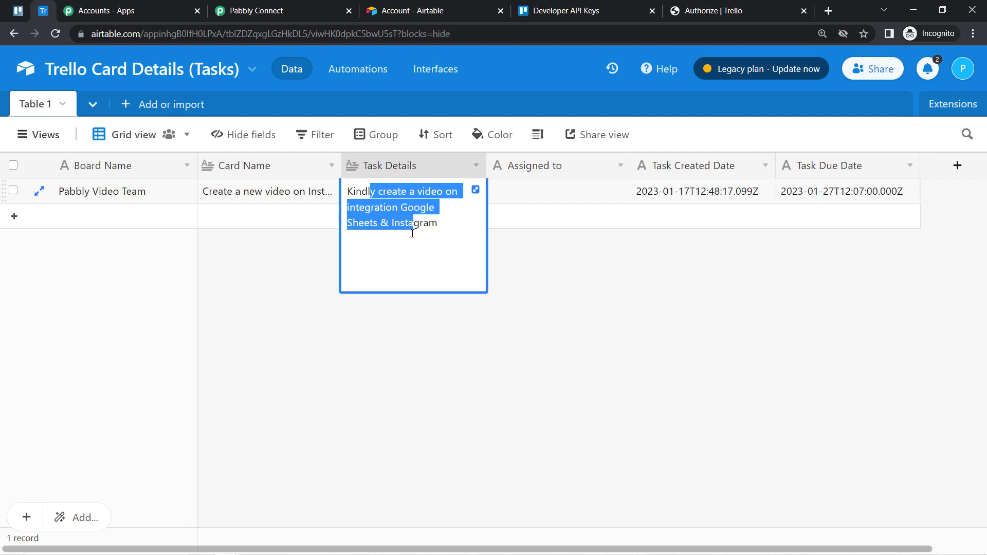
left_click(535, 194)
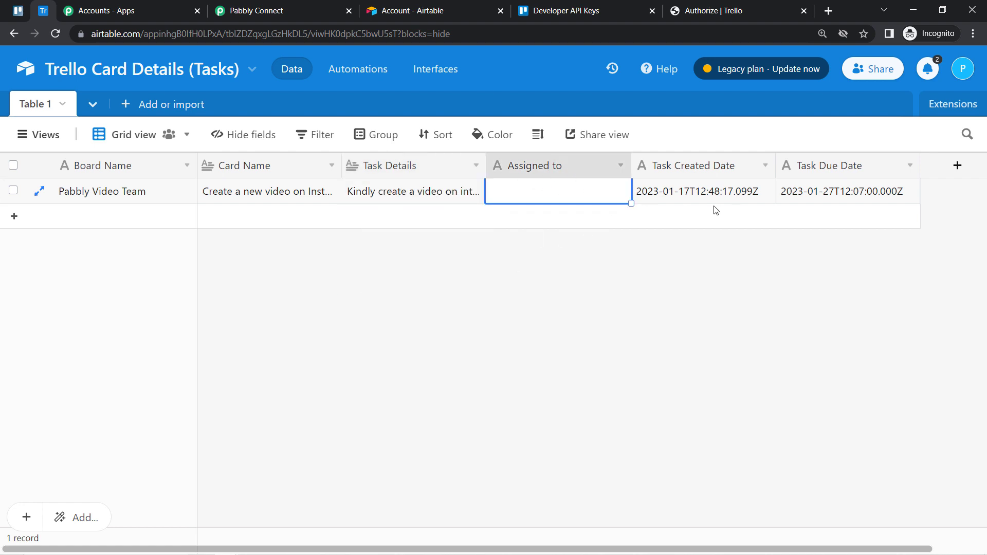
left_click(683, 203)
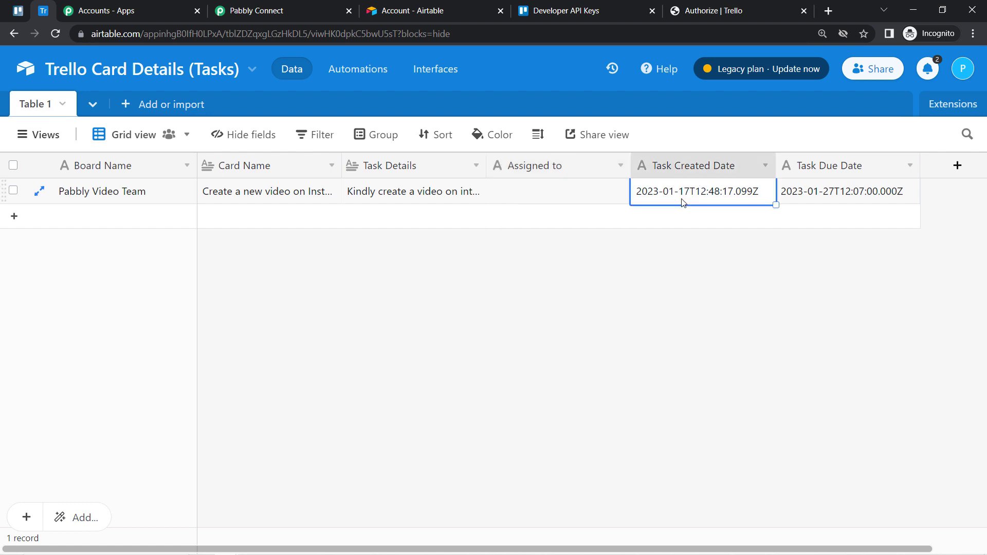
left_click(823, 200)
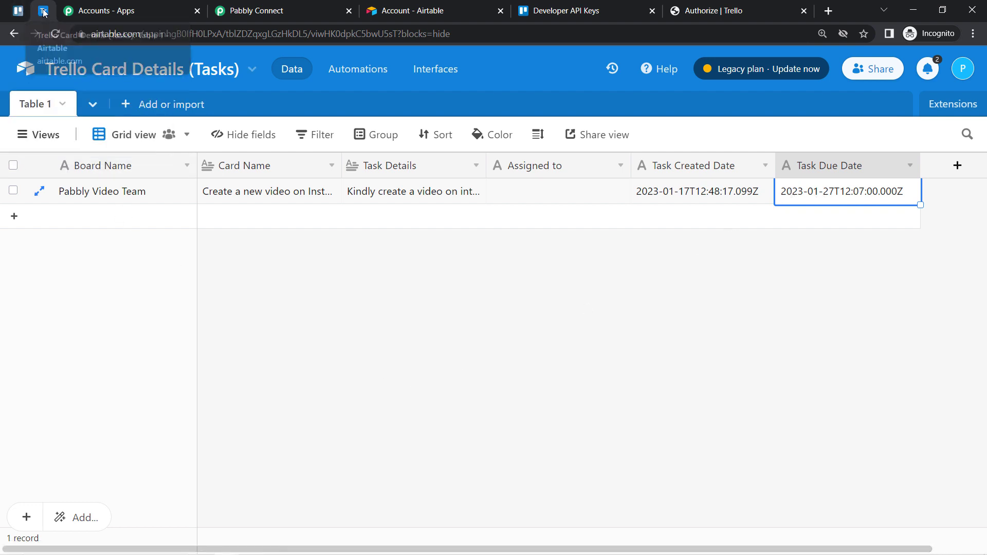
left_click(17, 17)
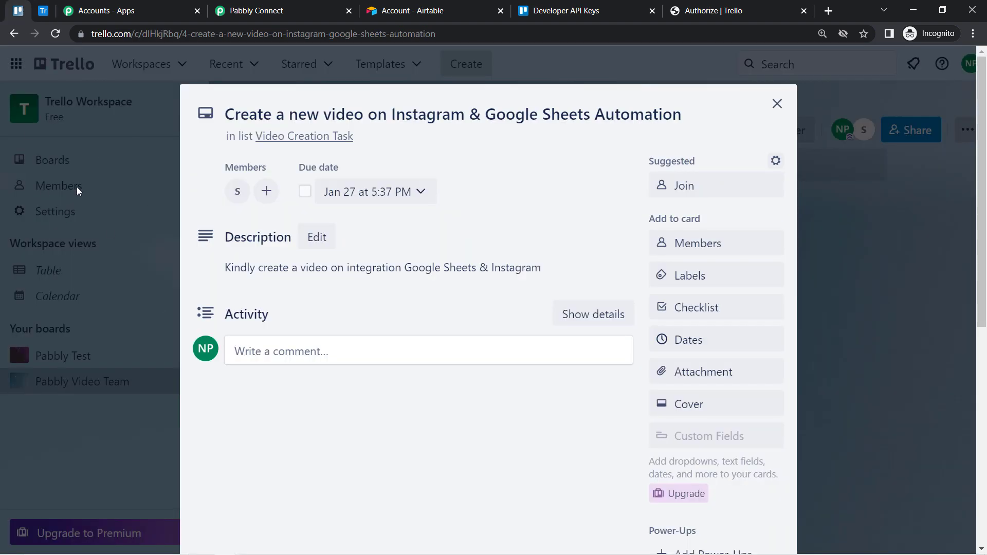
left_click(43, 10)
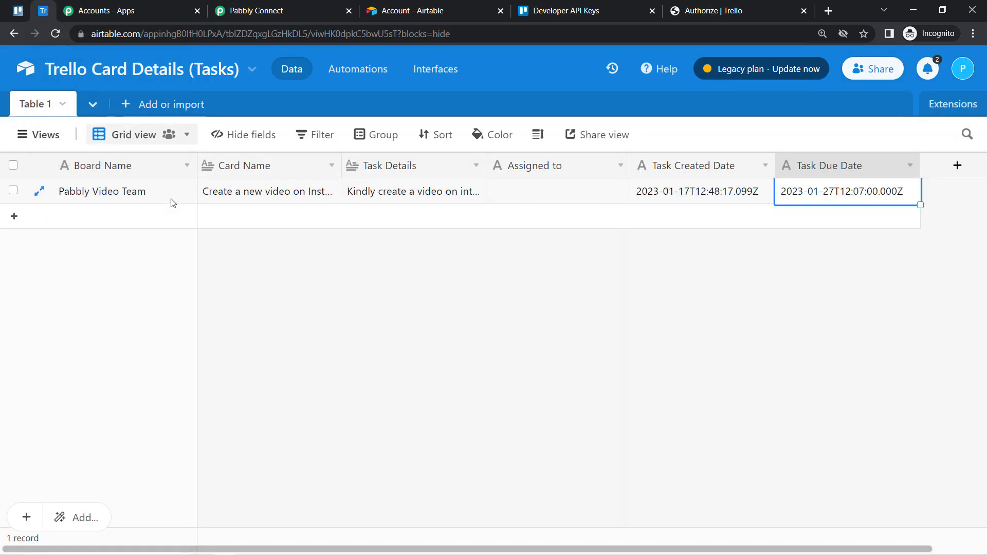
Step: Return to the Pabbly Connect workflow, read the Instant trigger note on the Trello New Card step, and revisit the Trello and Airtable pages
left_click(250, 9)
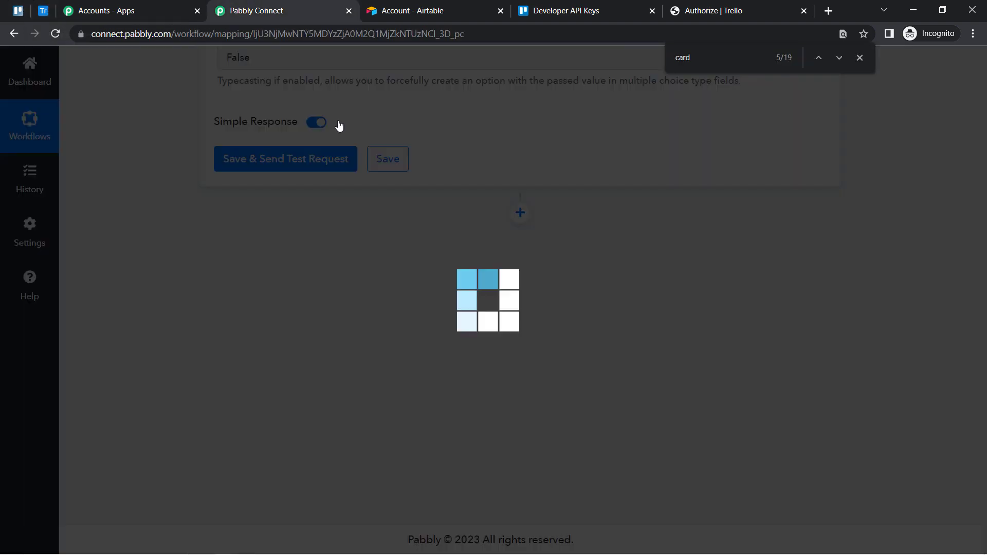
left_click_drag(986, 503, 983, 83)
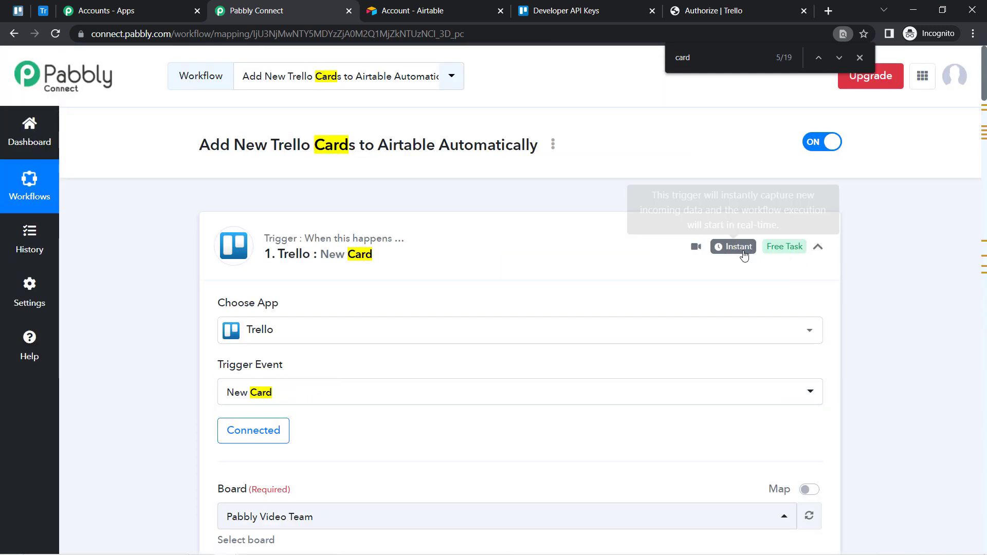
mouse_move(742, 254)
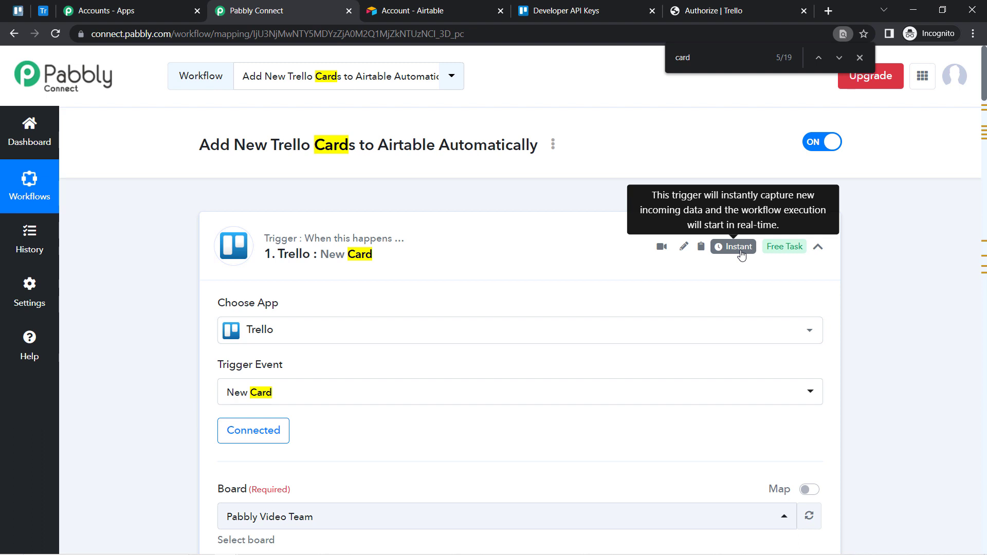
left_click(19, 7)
left_click(44, 11)
left_click(12, 13)
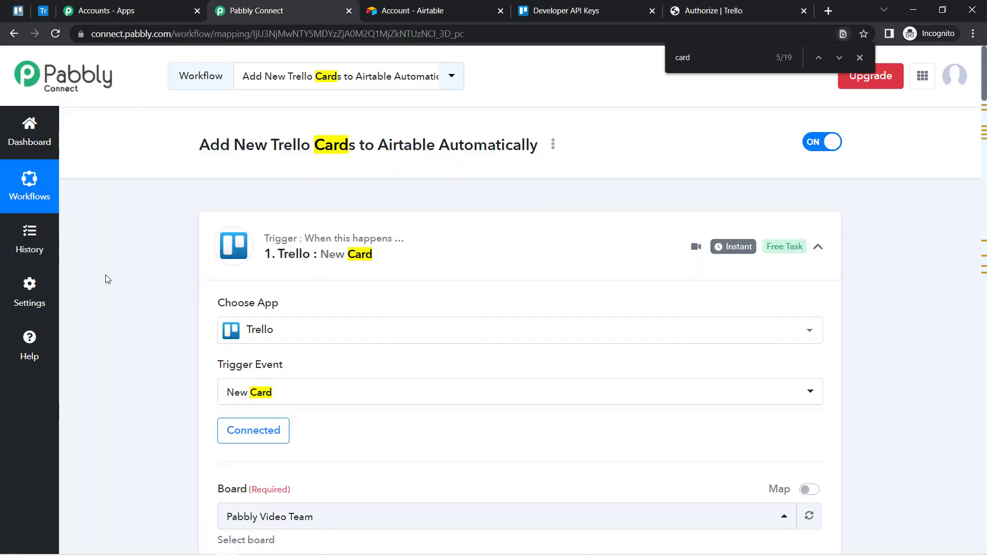
Step: In the Pabbly Connect workflow, collapse the New Card, Delay For, Get a Card and Create Record steps
left_click(255, 9)
left_click(308, 245)
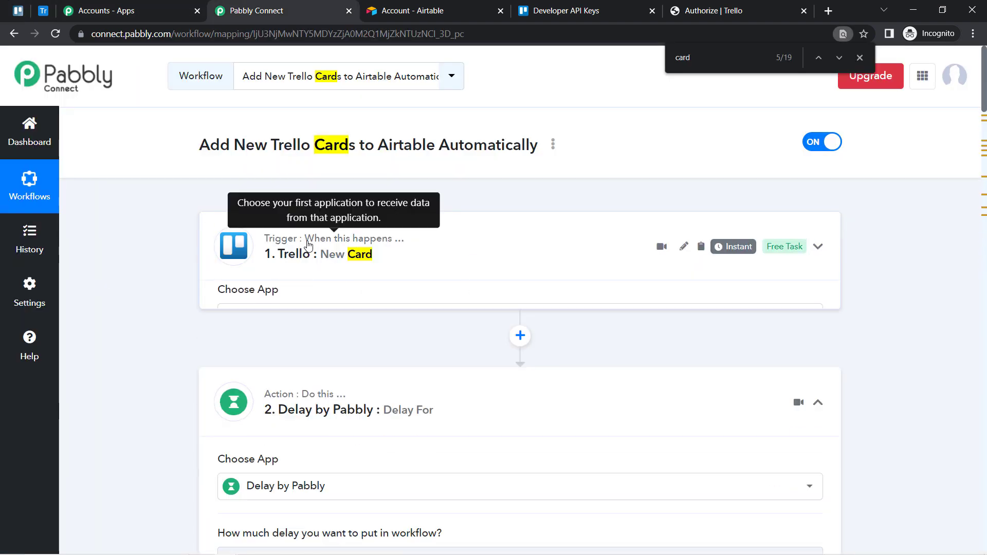
left_click(272, 390)
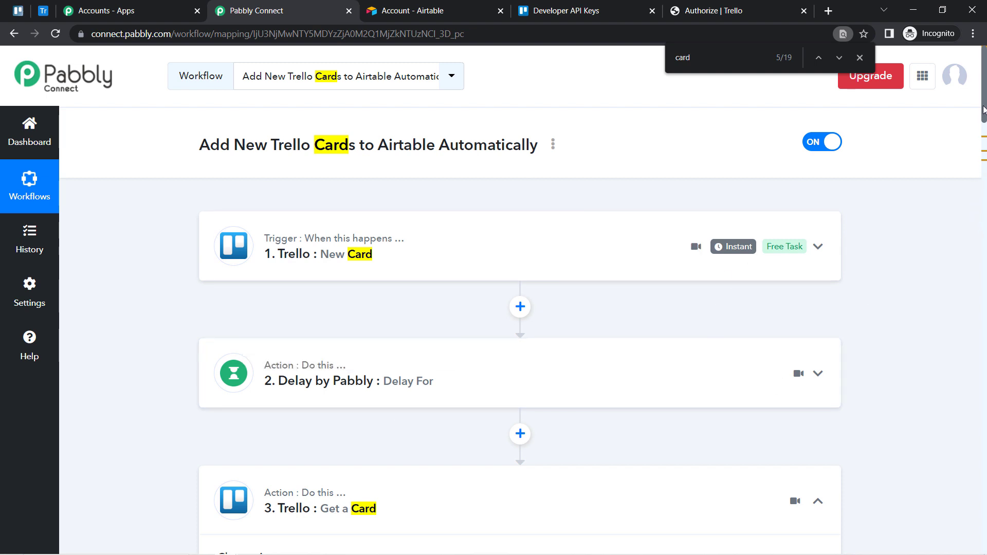
left_click_drag(984, 109, 984, 153)
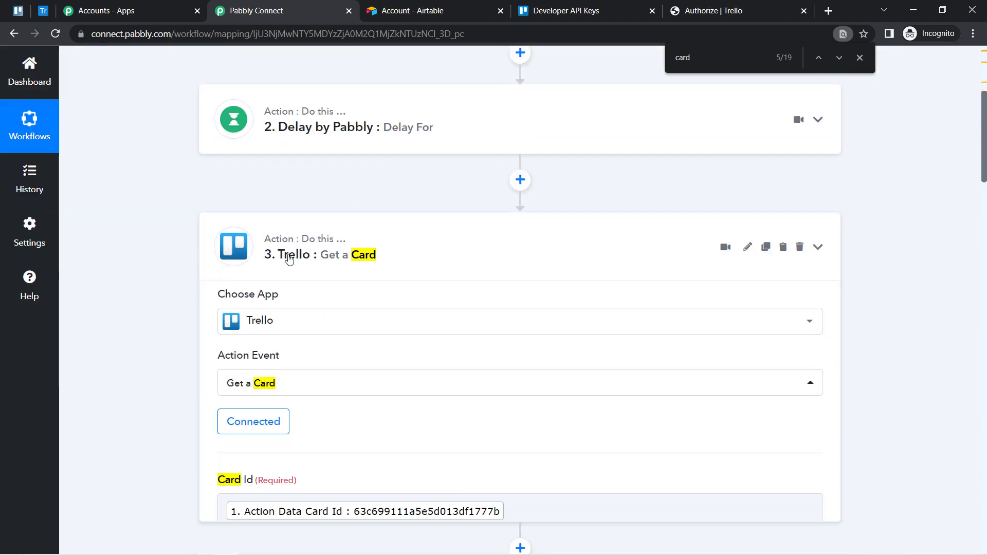
left_click(289, 257)
left_click(271, 379)
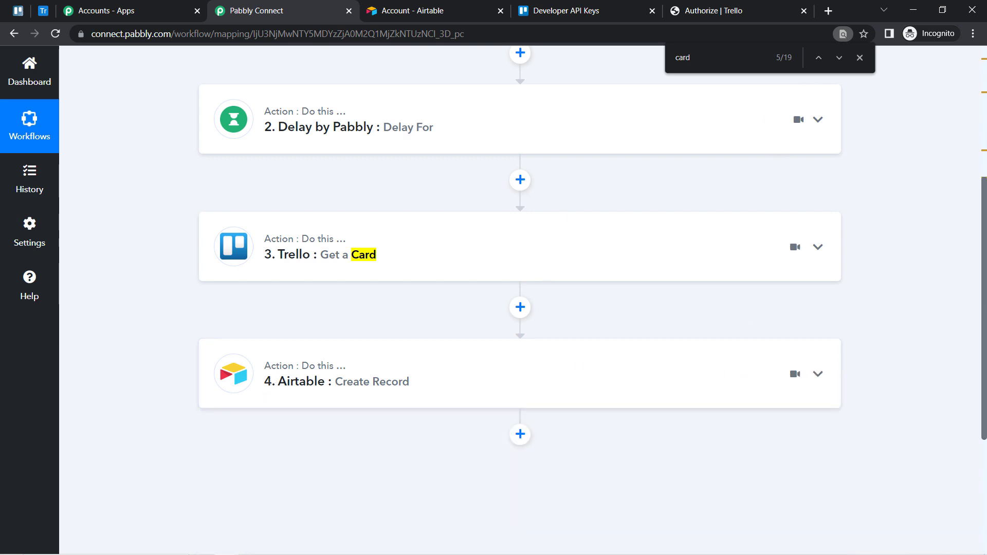
Step: Open the share link for the Add New Trello Cards to Airtable Automatically workflow and select the whole URL
left_click_drag(985, 215, 970, 77)
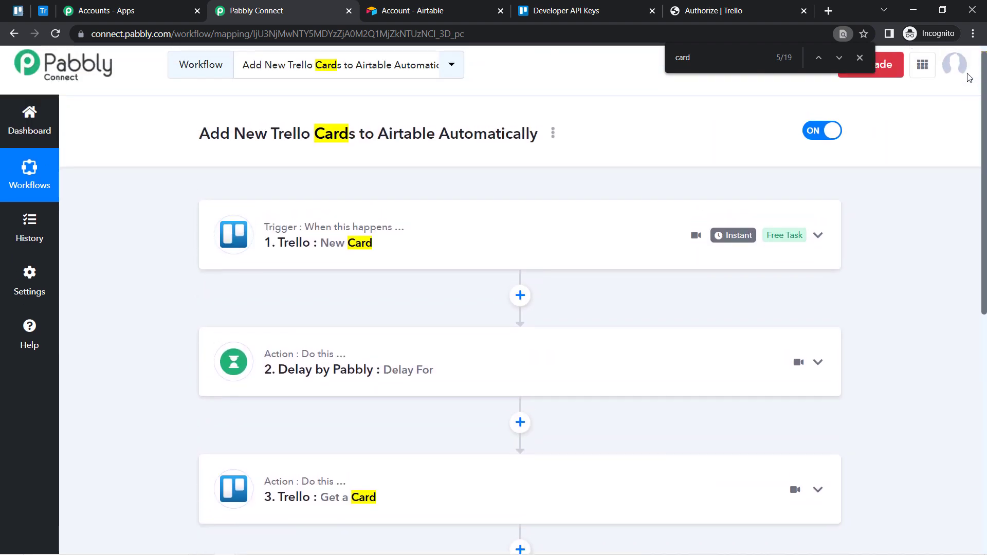
left_click(553, 133)
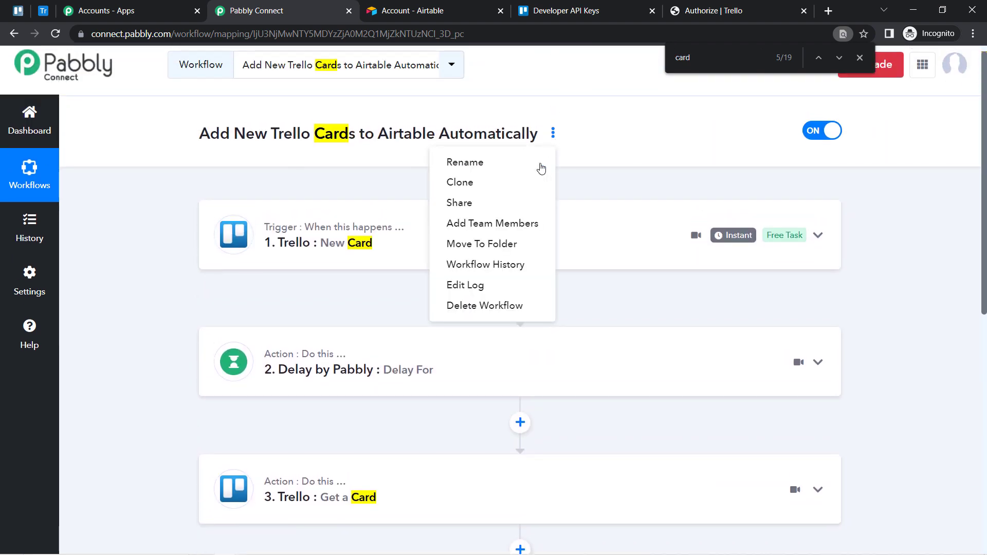
left_click(487, 205)
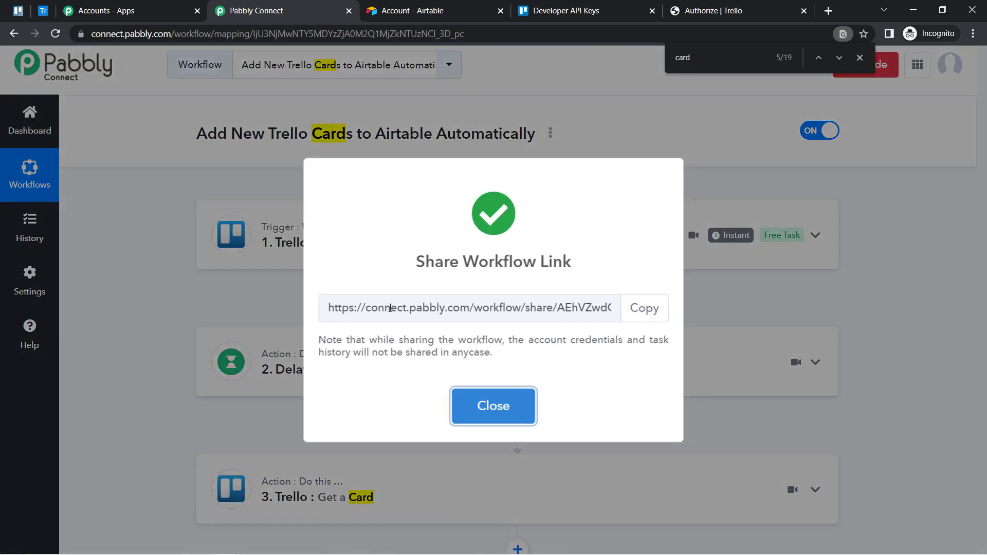
double_click(415, 303)
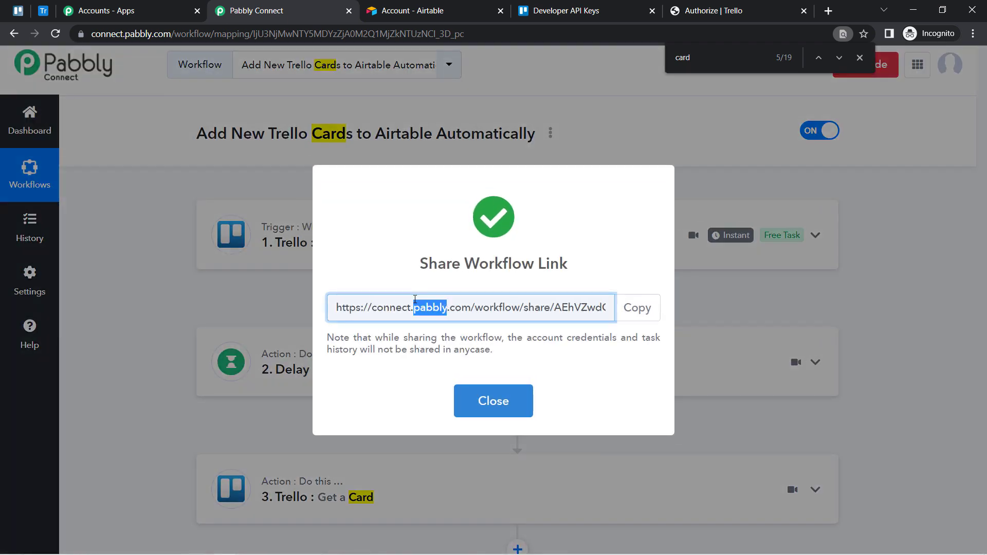
triple_click(402, 309)
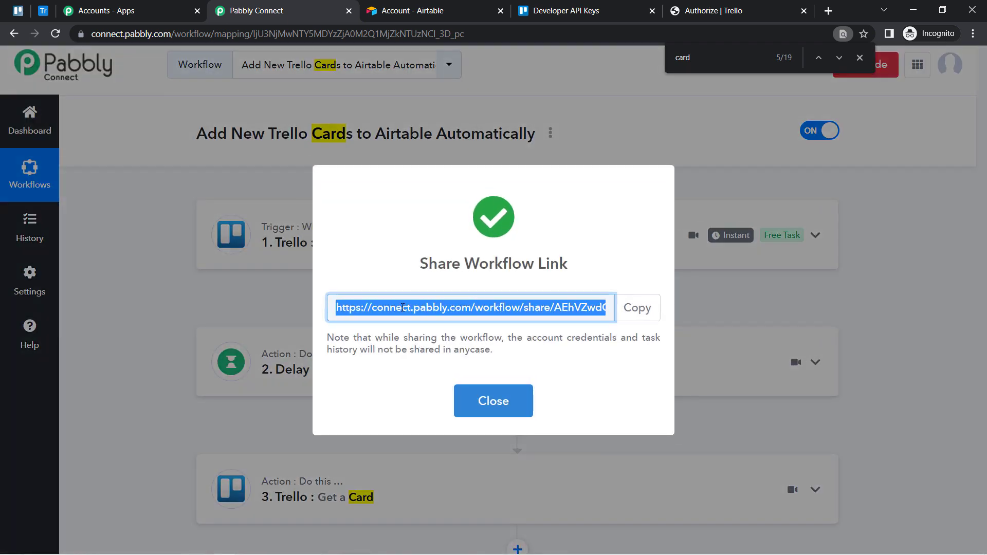